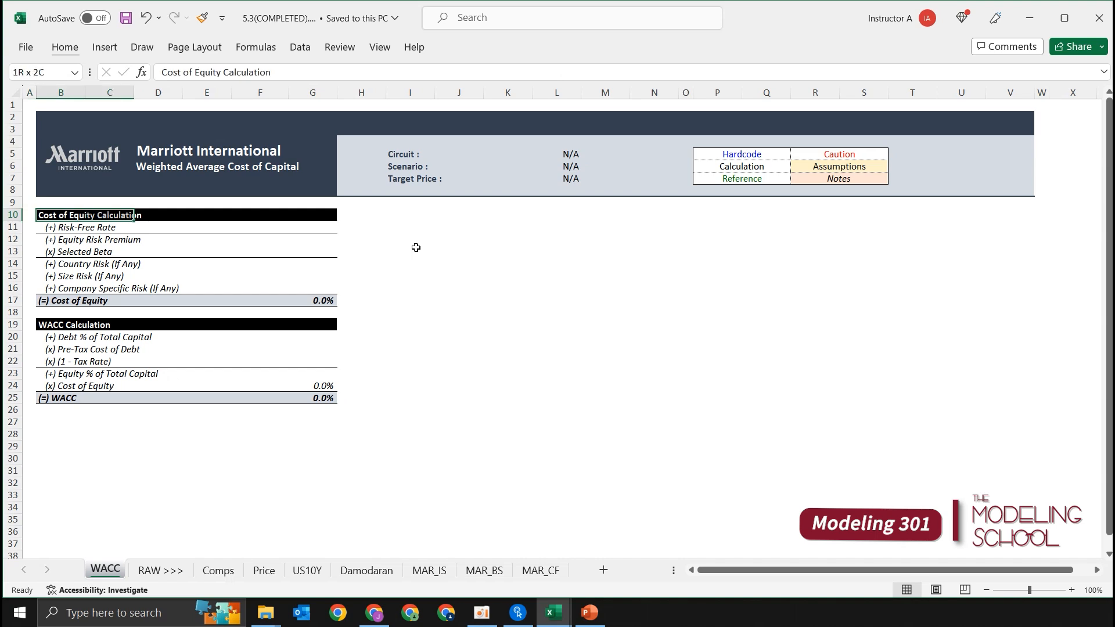
Step: Copy the Cost of Equity Calculation header bar to I10 and retitle the copy Data Input
key("ctrl+c")
key("Right")
key("Right")
key("Right")
key("Right")
key("Right")
key("Right")
key("Right")
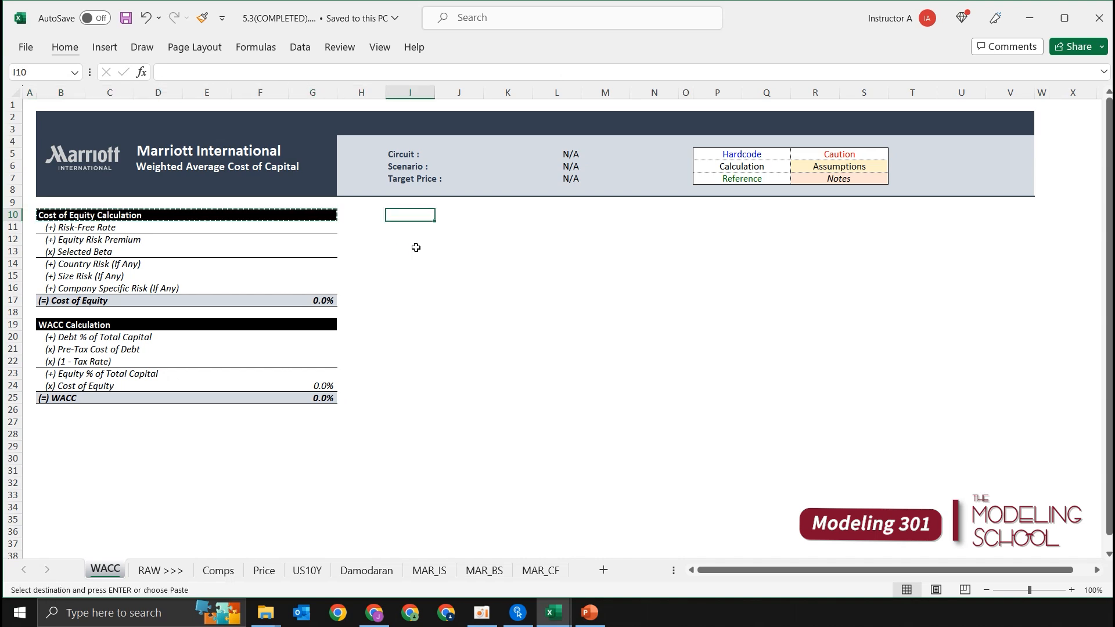
key("ctrl+v")
key("Escape")
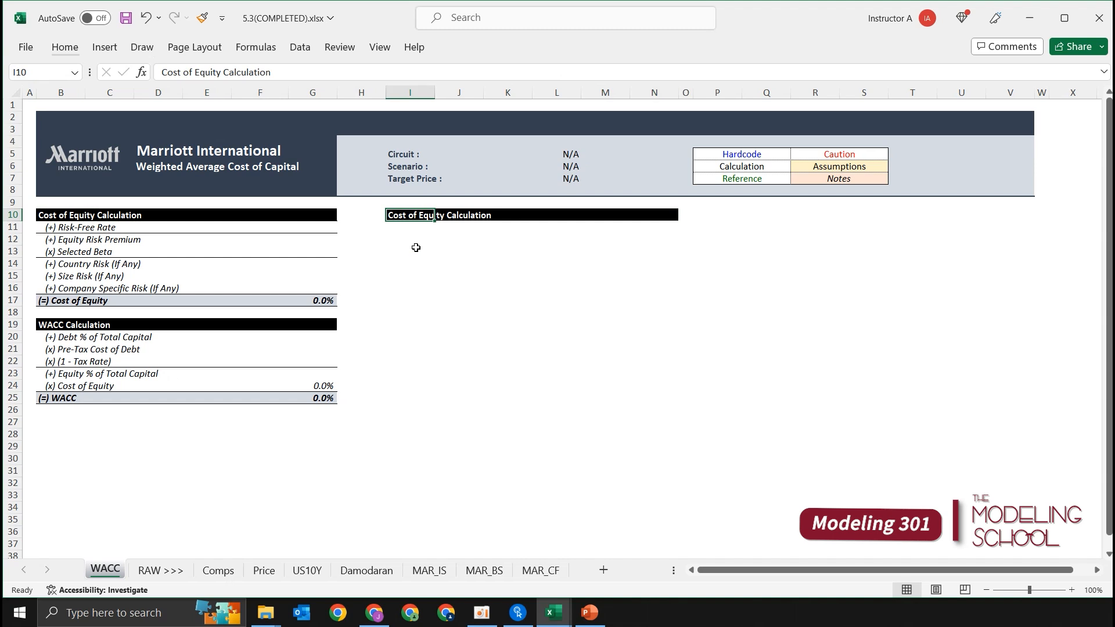
type("Da")
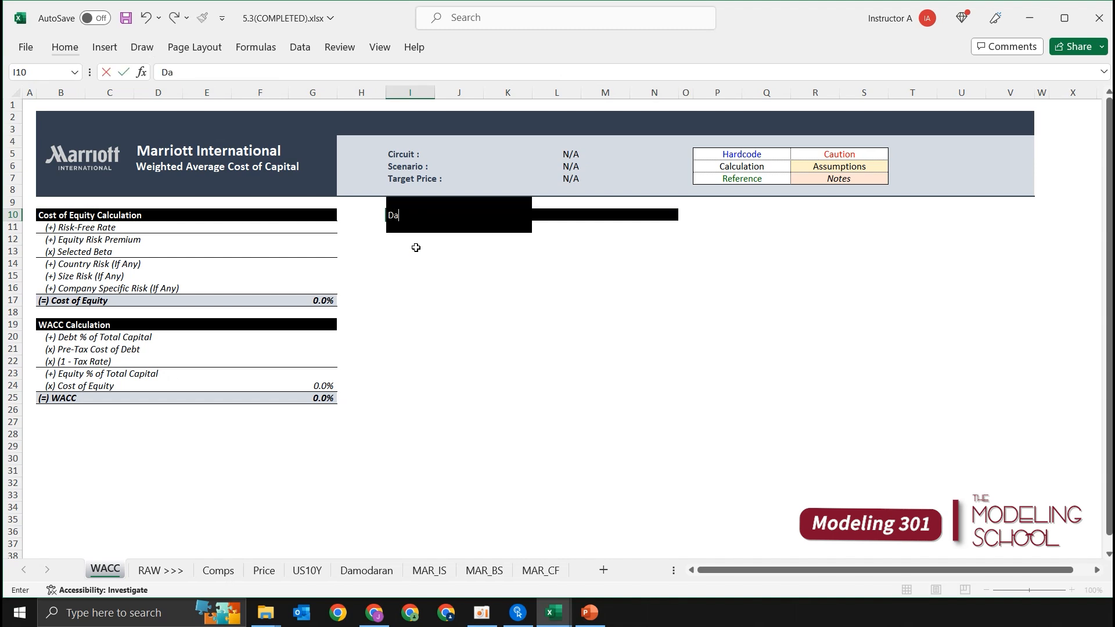
type("ta Input")
key("Return")
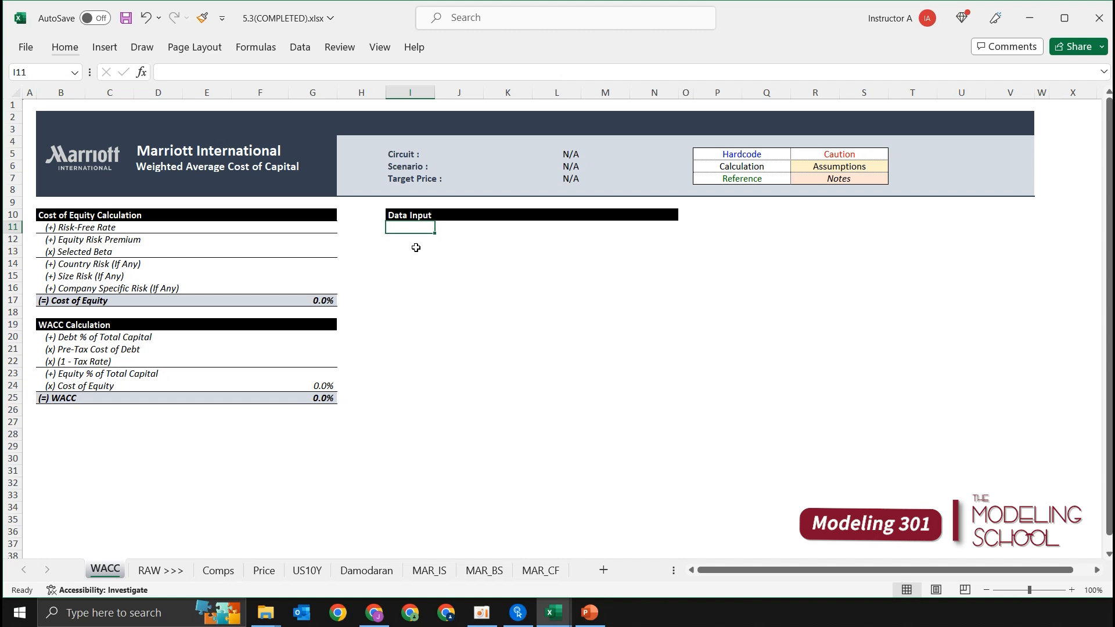
Step: Enter Cost of Debt in I11 and fill I11:N11 with the dark blue-grey theme colour
type("Cost of Debt")
key("ctrl+Return")
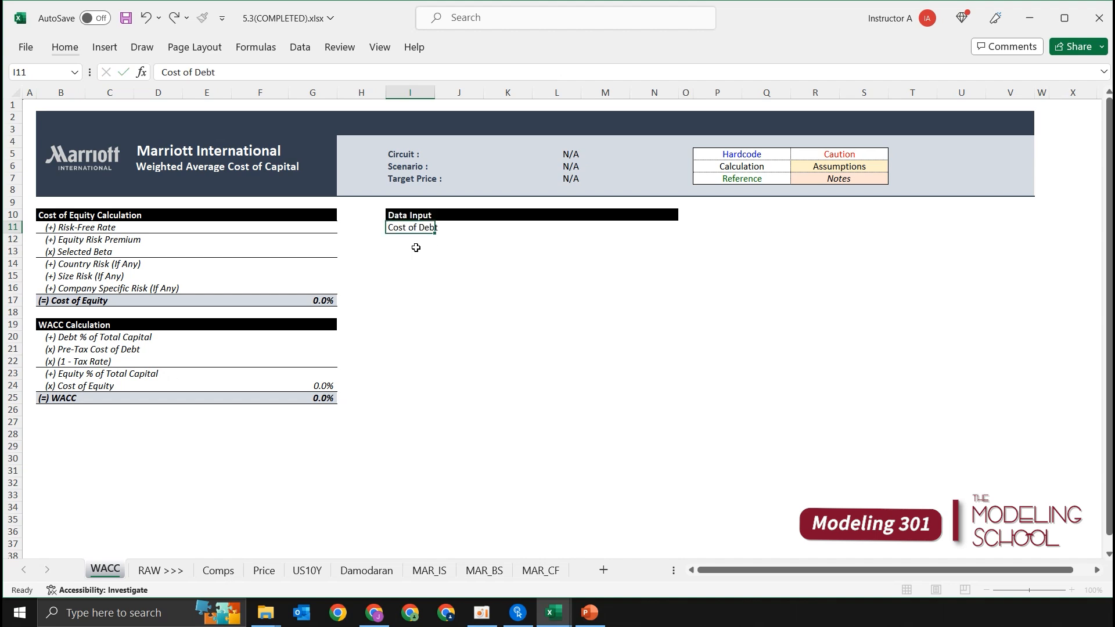
key("shift+Right")
key("shift+Right")
key("shift+Right")
key("shift+Right")
key("shift+Right")
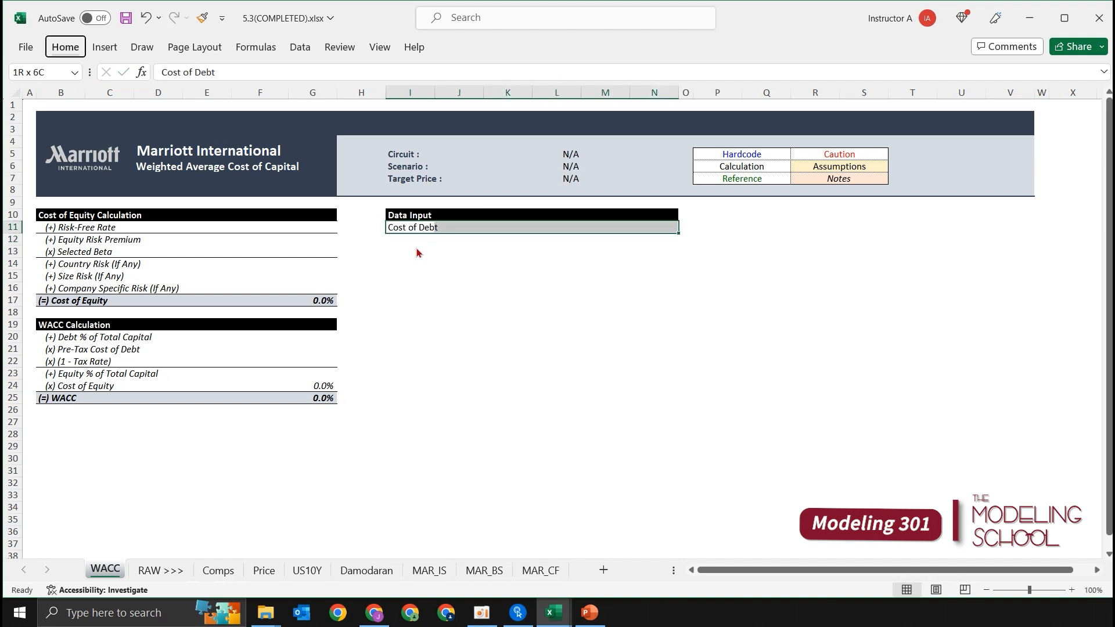
key("alt+h")
key("h")
key("Left")
key("Left")
key("Left")
key("Left")
key("Left")
key("Left")
key("Left")
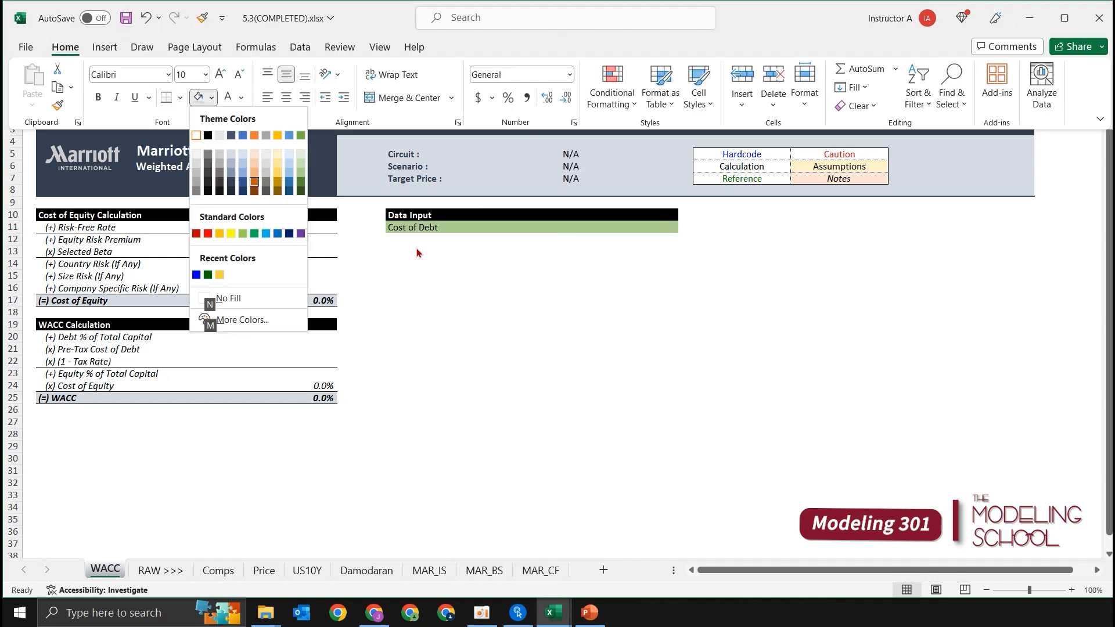
key("Return")
Step: Make the text of the Cost of Debt row I11:N11 white and bold
key("alt")
key("h")
key("f")
key("c")
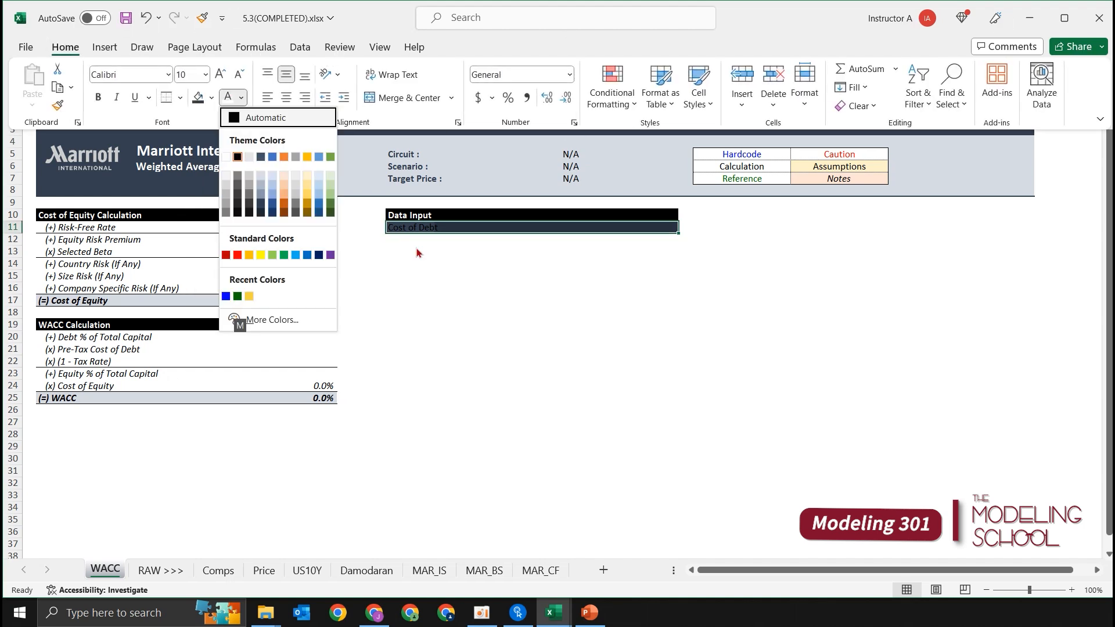
key("Down")
key("Right")
key("Left")
key("Return")
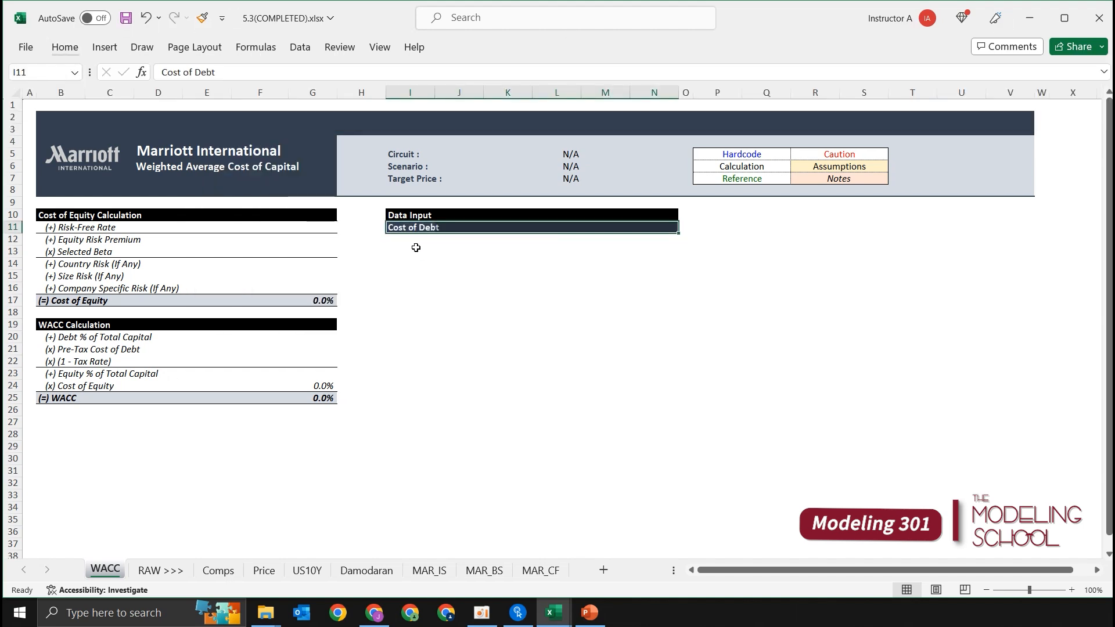
Step: Enter the labels Effective Tax Rate in I12 and Marginal Tax Rate in I13
left_click(416, 248)
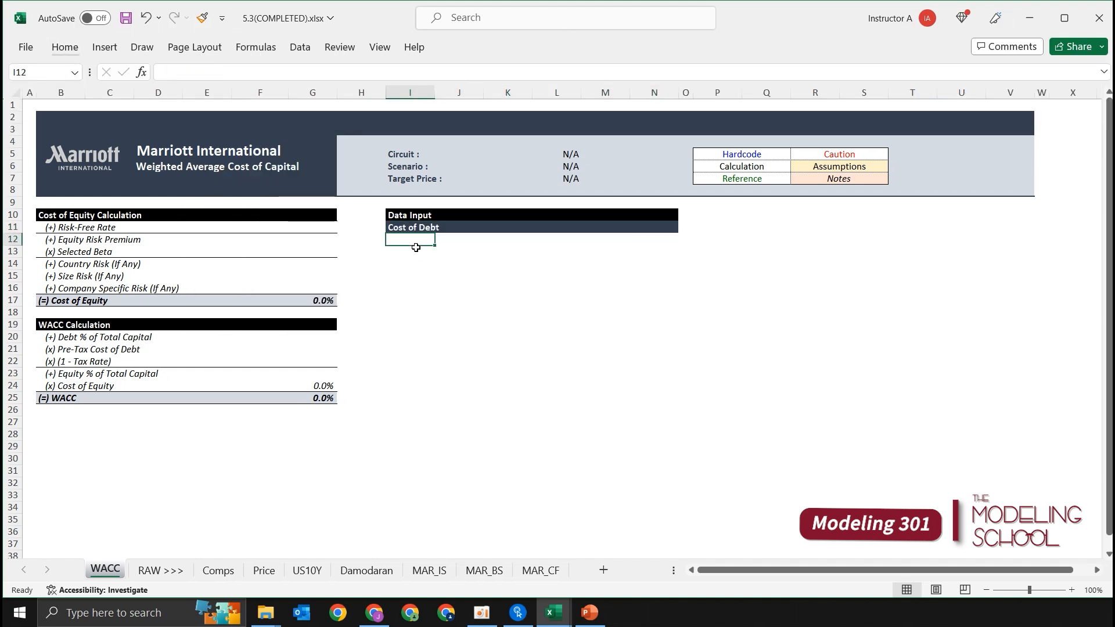
type("Effec")
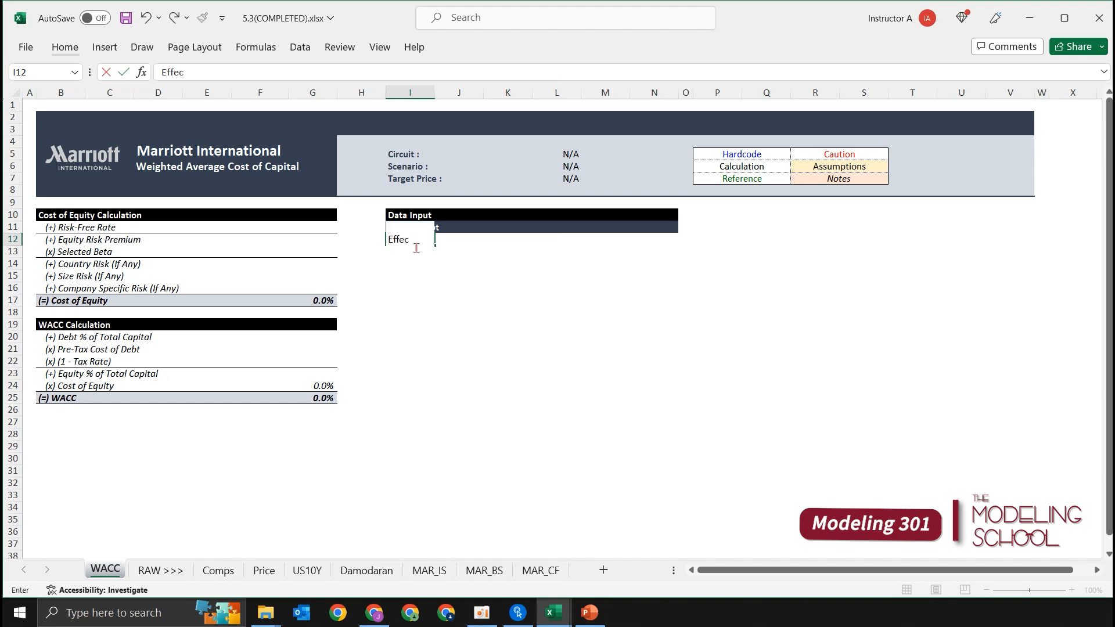
type("tive Tax Rate")
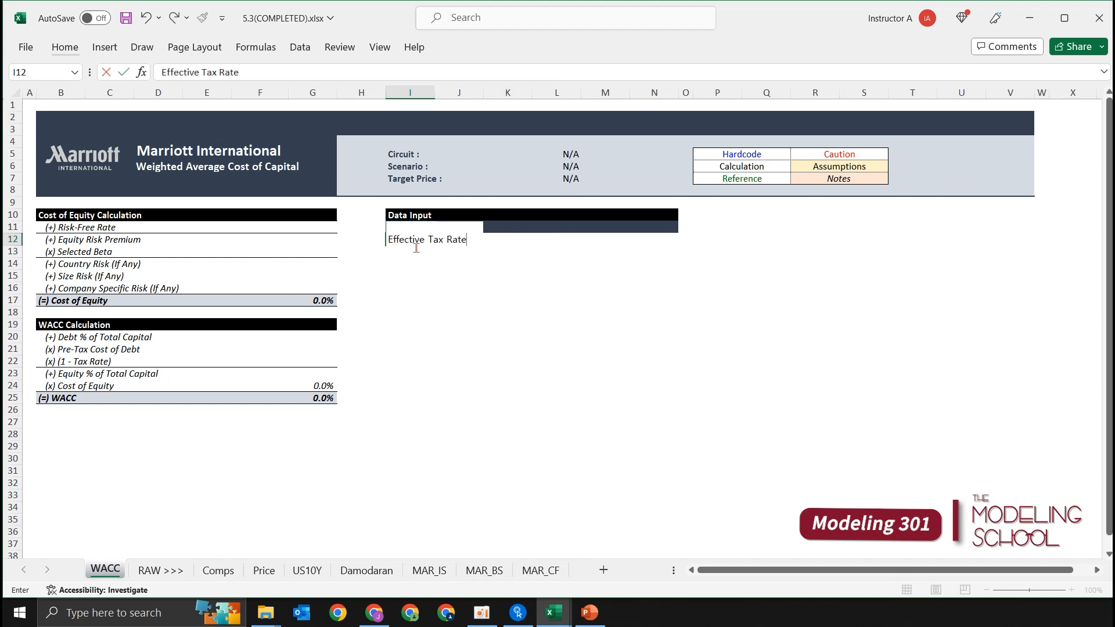
key("Return")
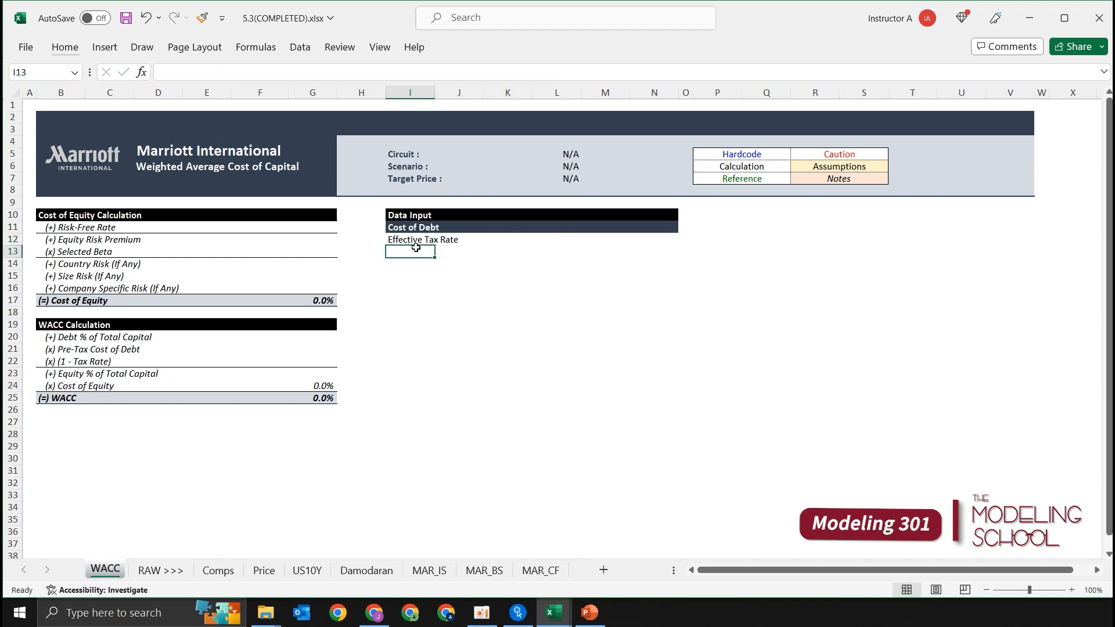
type("Marginal")
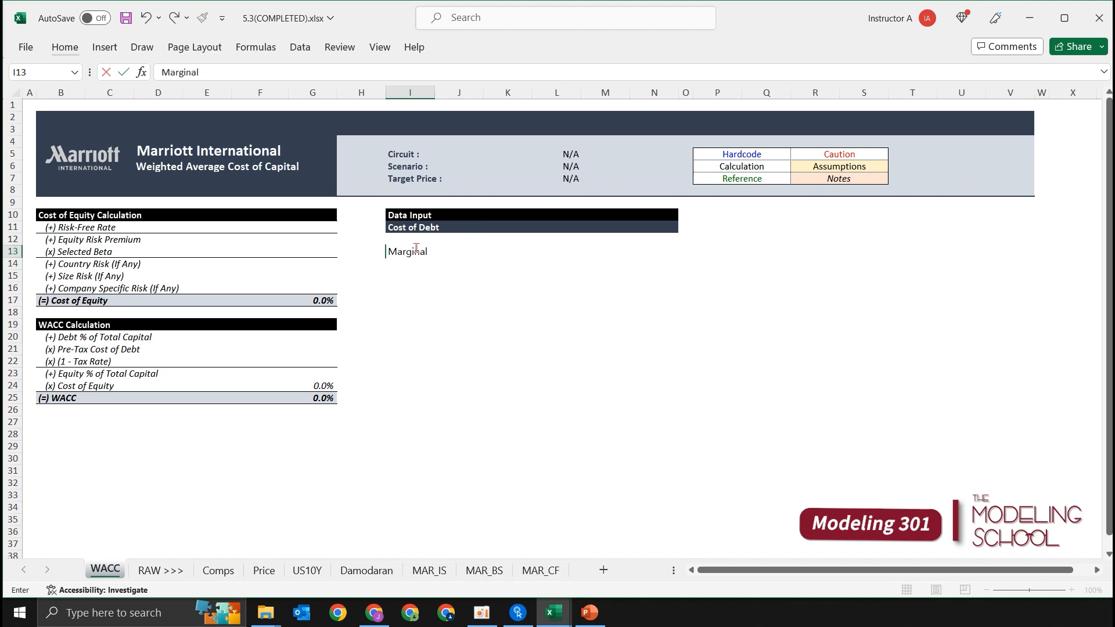
type(" Tax Rat")
key("Return")
Step: Italicize the Cost of Debt heading and the two tax rate rows across I11:N13
left_click(416, 248)
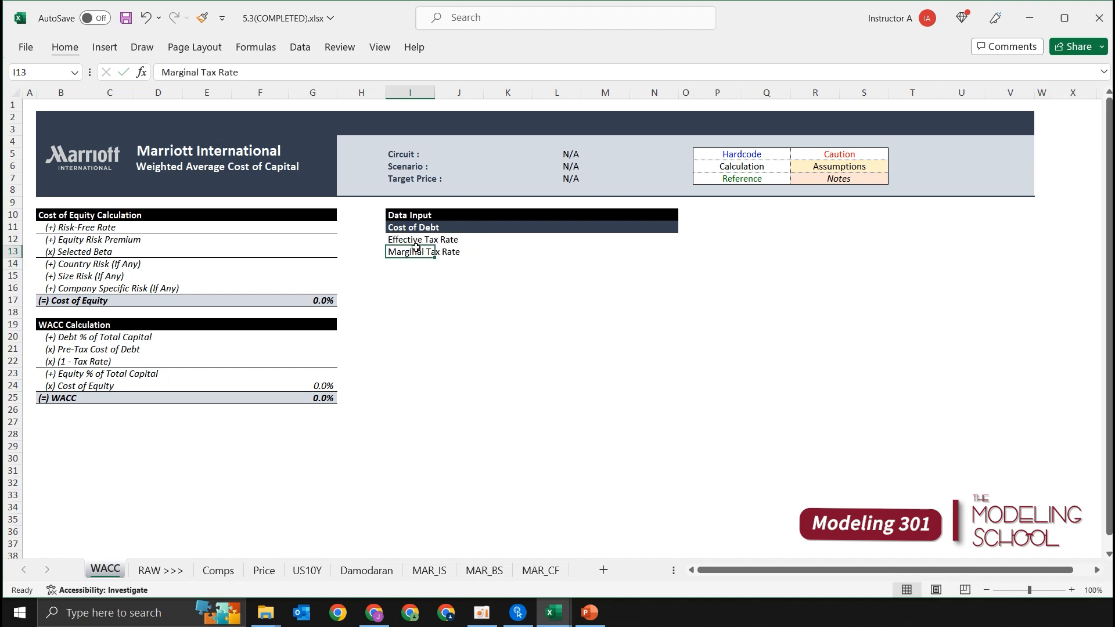
key("shift+Up")
key("shift+Up")
key("shift+Right")
key("shift+Right")
key("shift+Right")
key("shift+Right")
key("shift+Right")
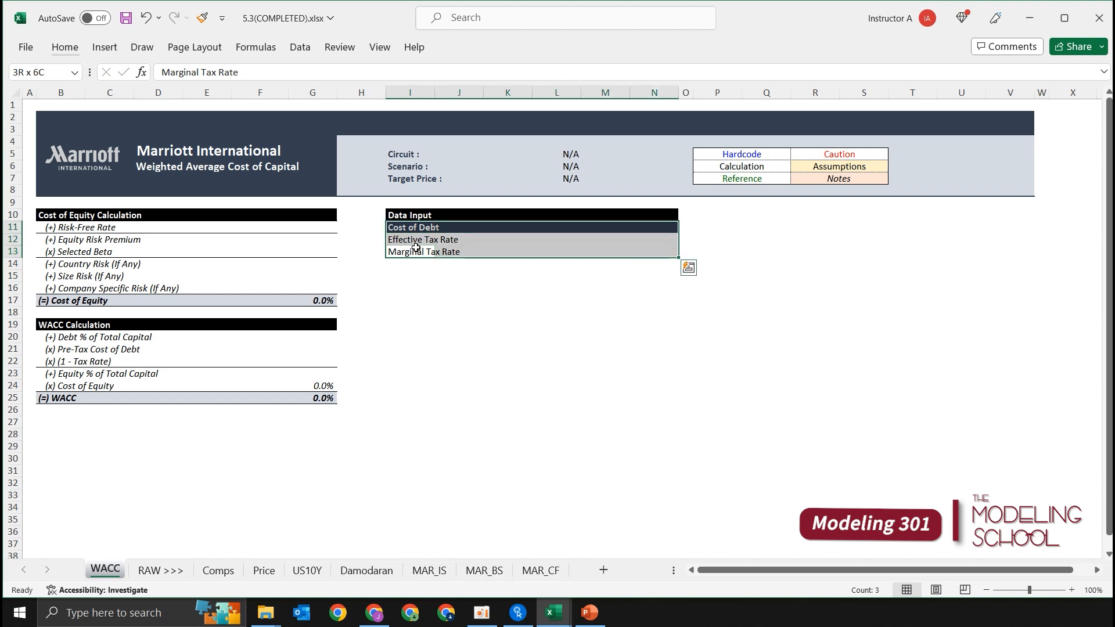
key("ctrl+i")
left_click(416, 248)
key("Up")
key("Down")
key("Down")
key("Up")
key("Right")
key("Left")
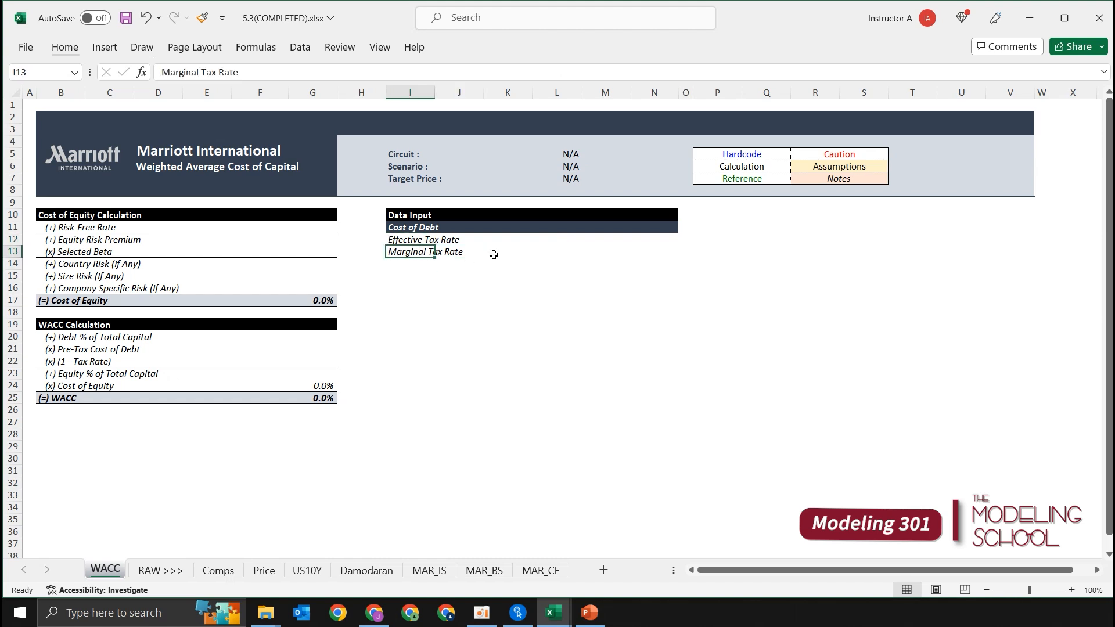
key("Up")
key("Down")
Step: Examine the Corporate Tax Rate column by country on the Damodaran sheet
key("ctrl+Page_Down")
key("ctrl+Page_Down")
key("ctrl+Page_Down")
key("ctrl+Page_Down")
key("ctrl+Page_Down")
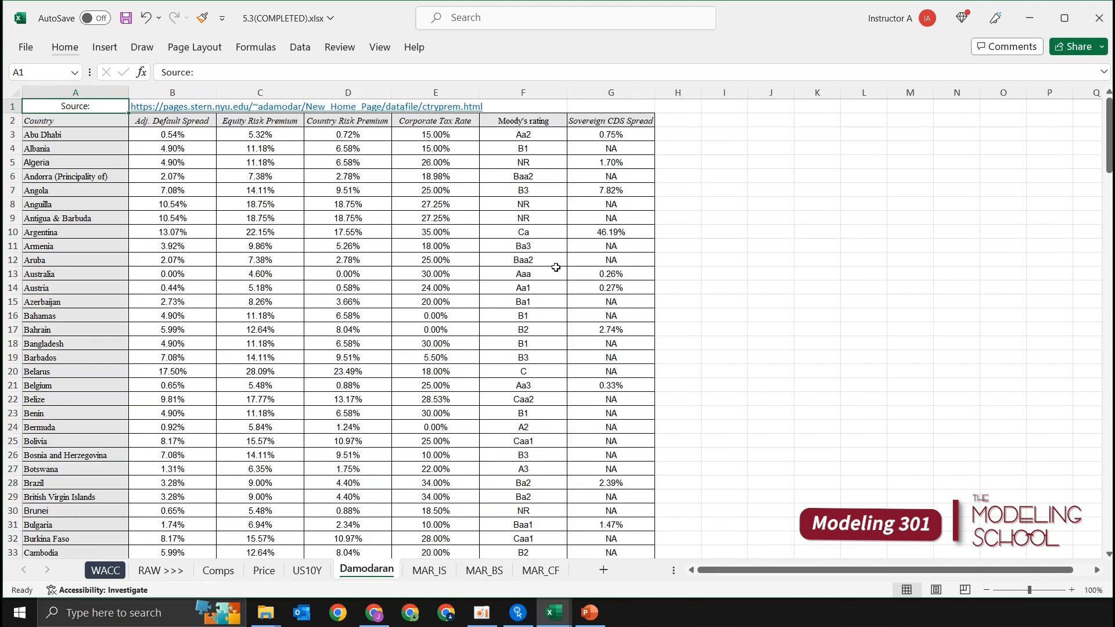
left_click(452, 293)
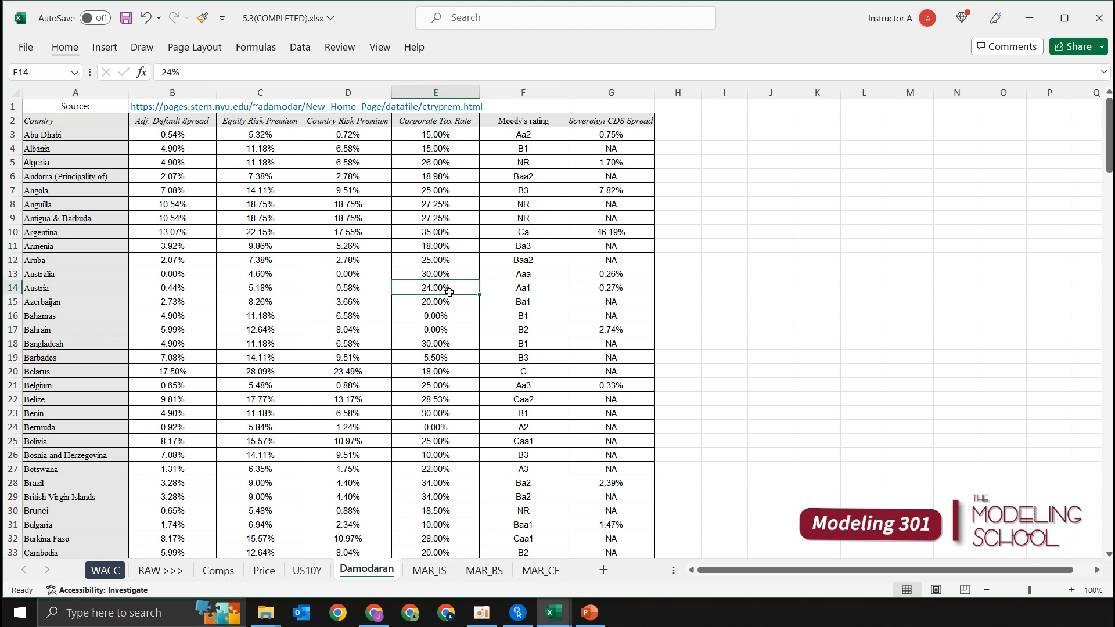
key("ctrl+space")
left_click(446, 230)
key("ctrl+space")
left_click(446, 193)
key("ctrl+space")
left_click(430, 318)
key("ctrl+space")
scroll(465, 394, "down", 4)
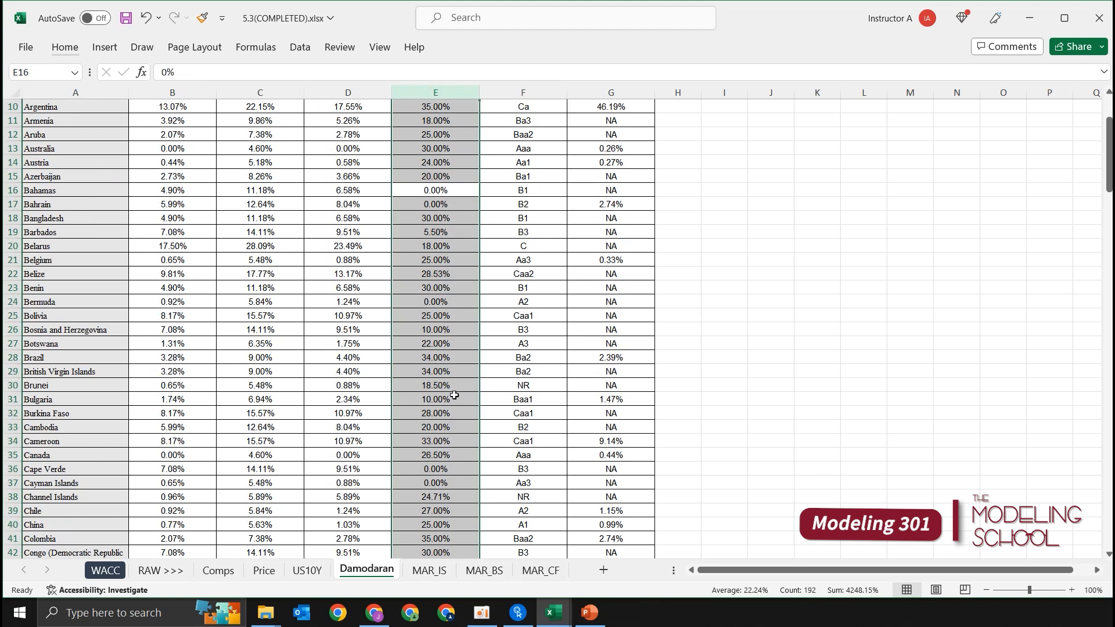
scroll(462, 383, "up", 2)
left_click(459, 341)
left_click(443, 272)
left_click(443, 234)
left_click(456, 372)
left_click(455, 275)
left_click(452, 236)
left_click(450, 372)
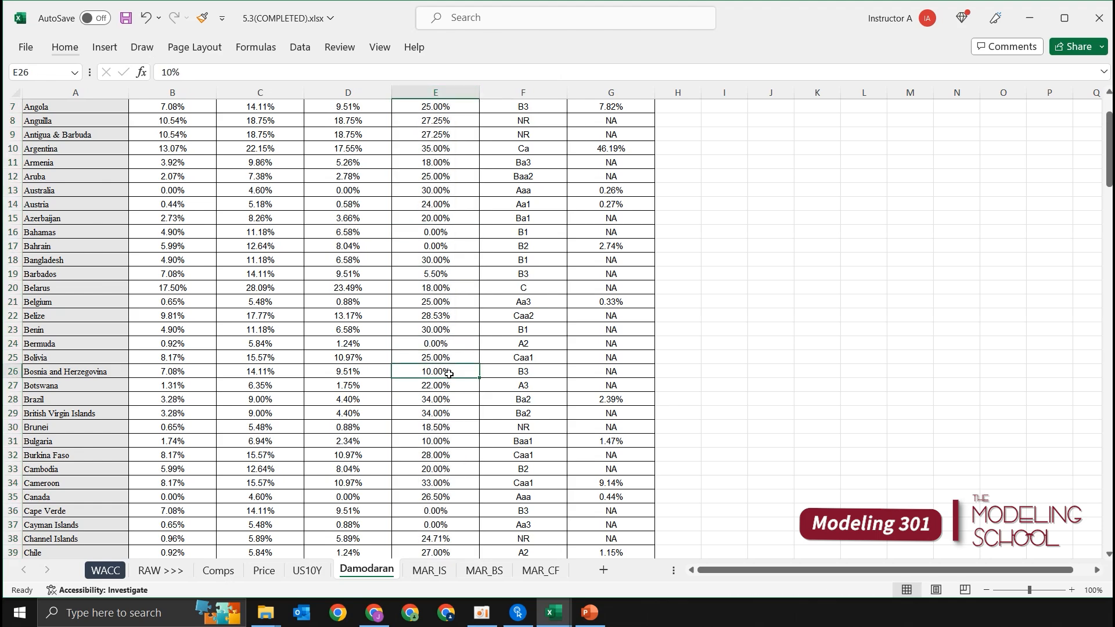
Step: Find the United States corporate tax rate in the Damodaran country table
scroll(452, 348, "down", 9)
scroll(452, 339, "down", 9)
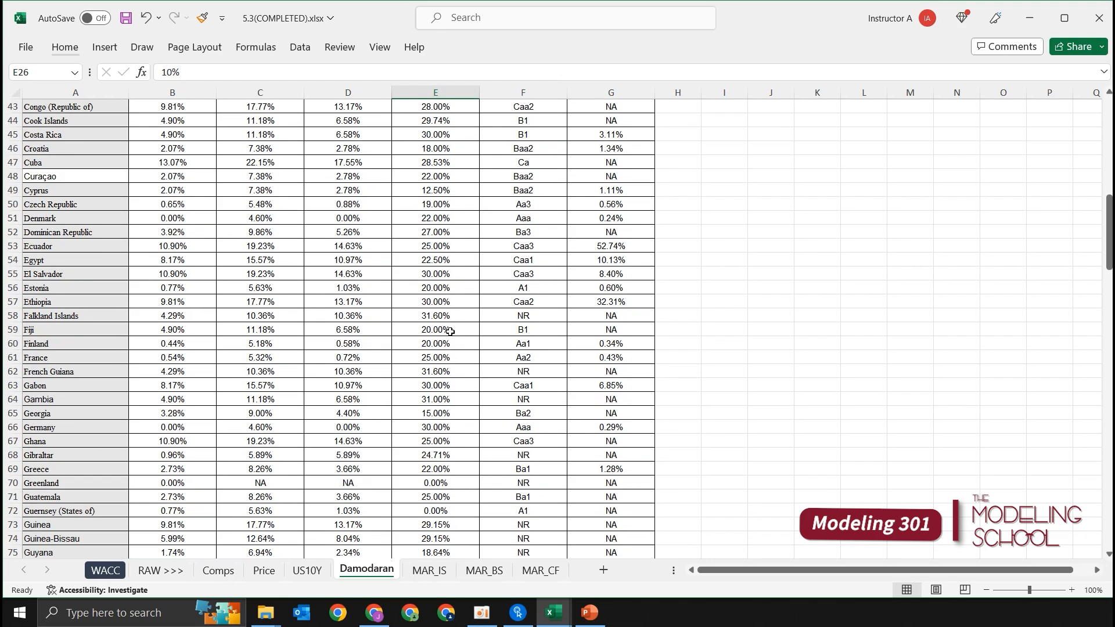
left_click(449, 329)
scroll(445, 319, "down", 4)
scroll(441, 314, "down", 13)
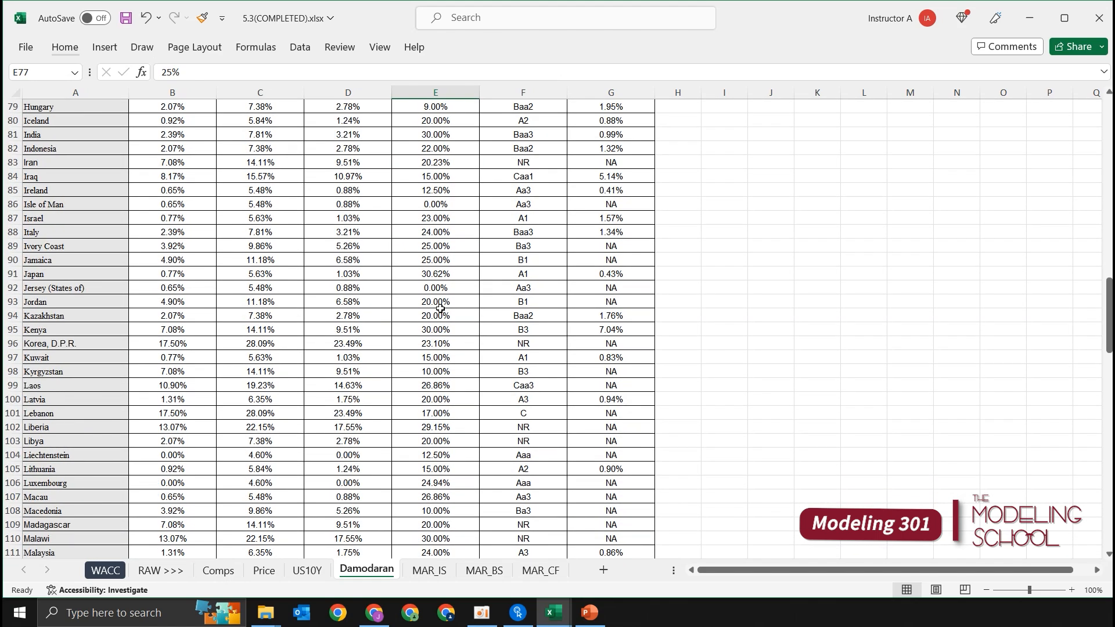
scroll(441, 328, "down", 16)
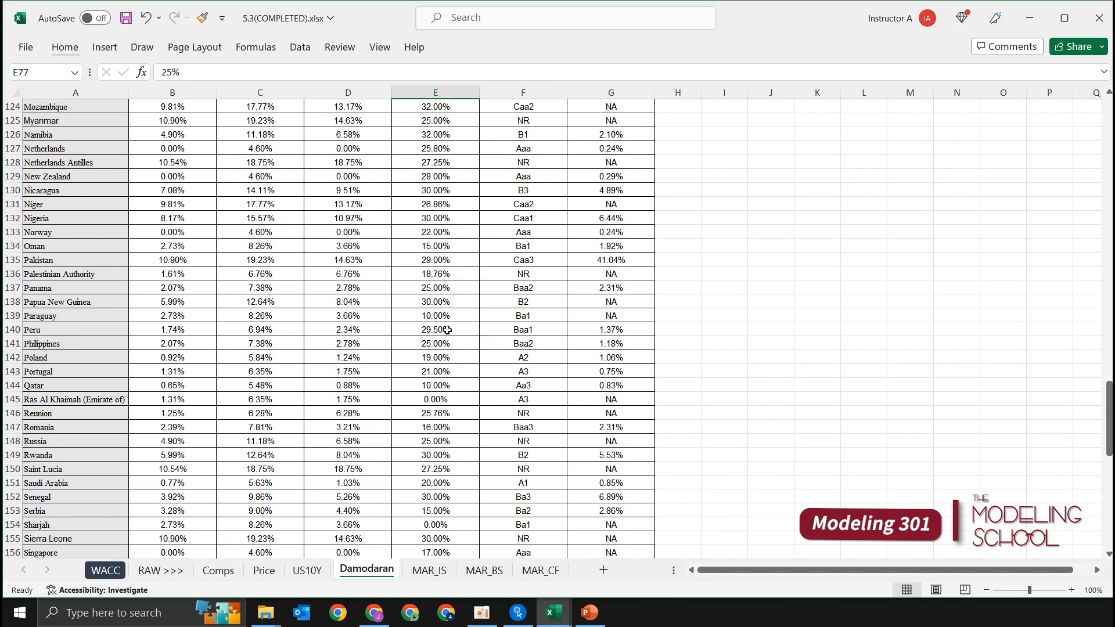
scroll(453, 345, "down", 4)
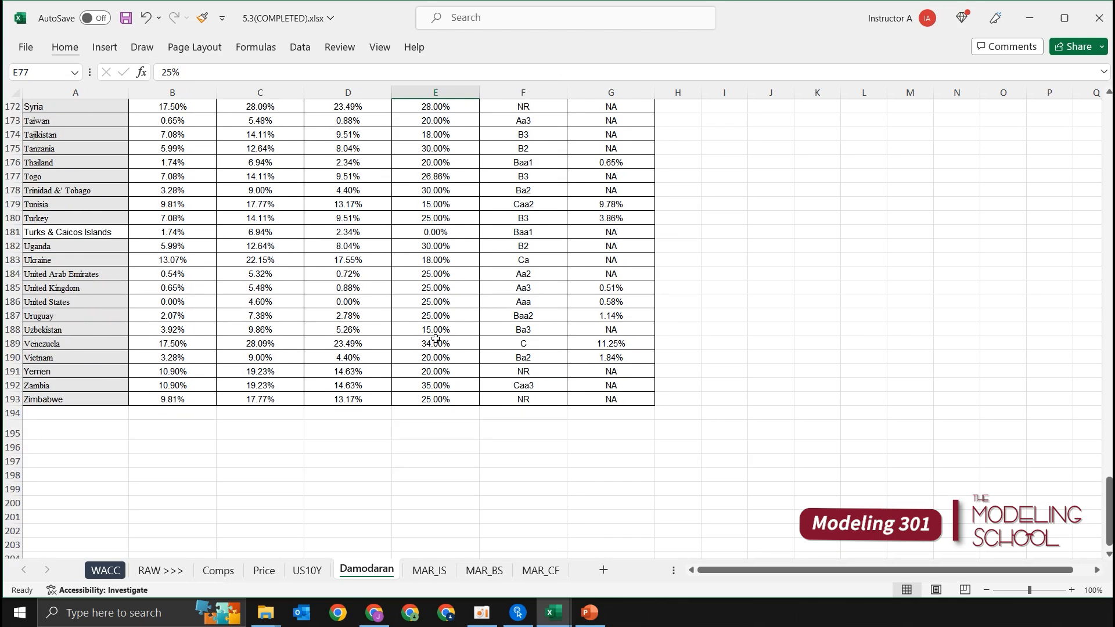
left_click(78, 332)
key("Up")
key("Up")
key("Right")
key("Right")
key("Right")
key("Right")
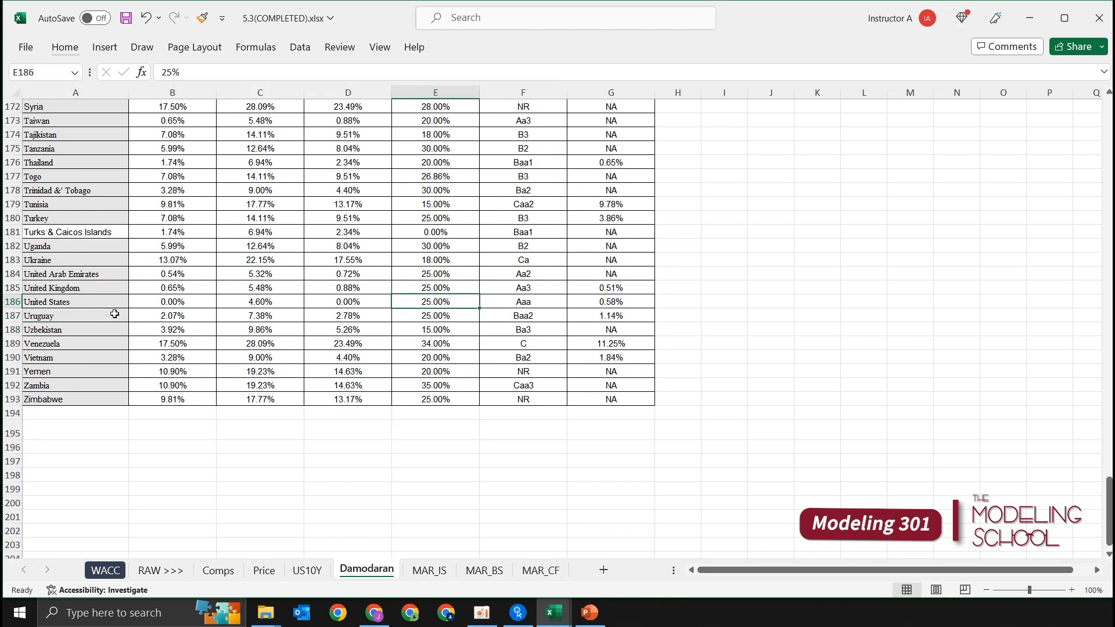
Step: Link the marginal tax rate in N13 of the WACC sheet to the United States corporate tax rate, =Damodaran!E186, shown with one decimal place
key("ctrl+Page_Up")
key("ctrl+Page_Up")
key("ctrl+Page_Up")
key("ctrl+Page_Up")
key("ctrl+Page_Up")
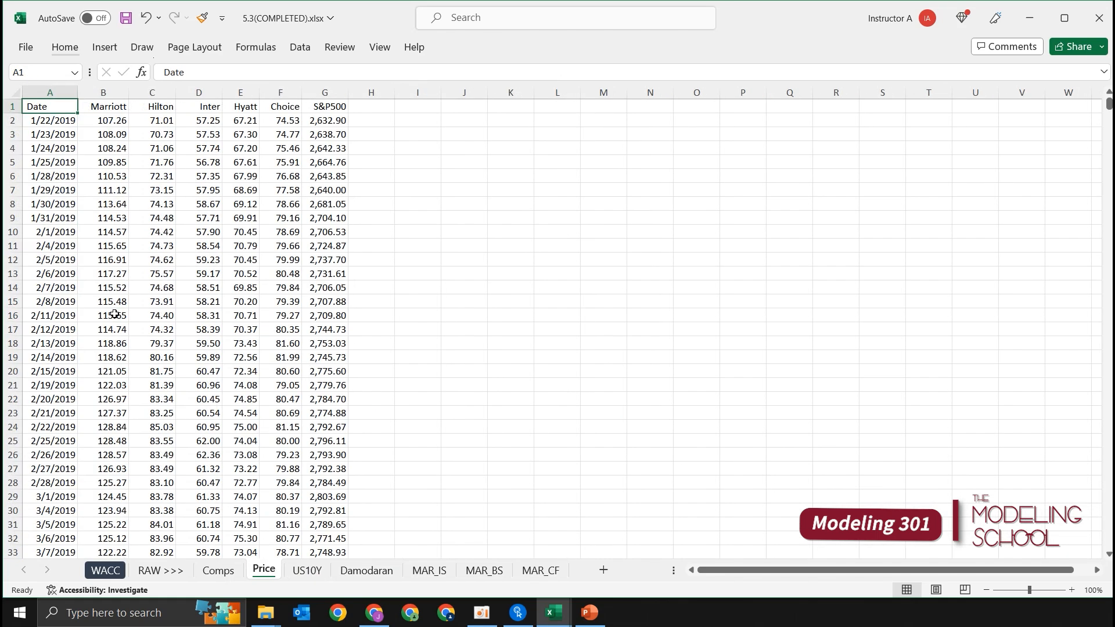
key("Right")
key("Right")
key("Up")
key("Down")
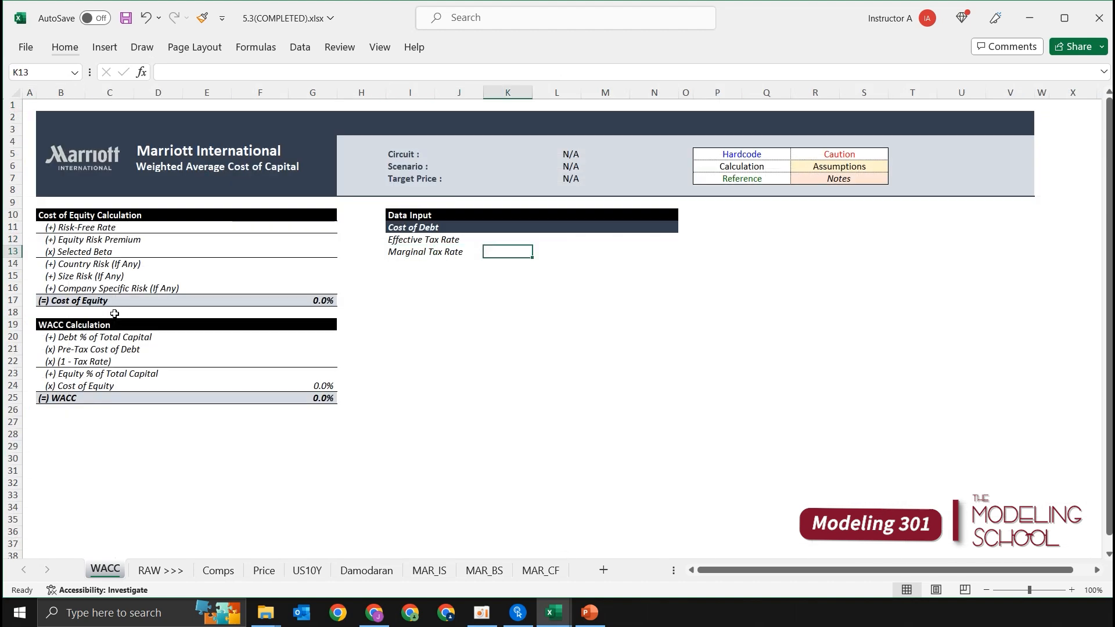
key("Right")
key("Right")
key("Right")
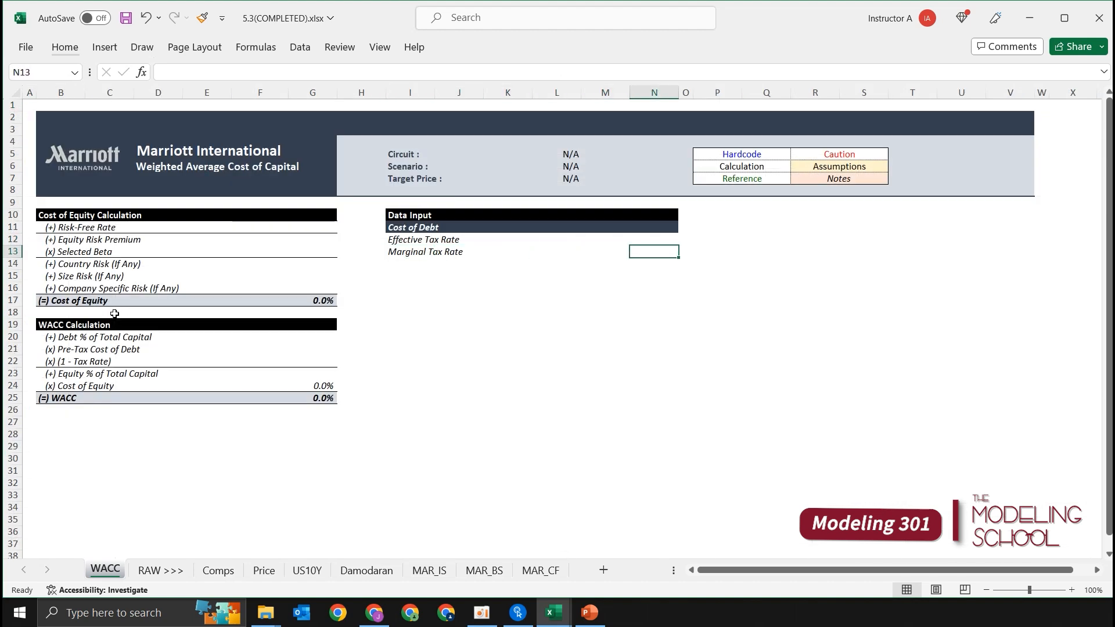
type("=")
key("ctrl+Page_Down")
key("ctrl+Page_Down")
key("ctrl+Page_Down")
key("ctrl+Page_Down")
key("ctrl+Page_Down")
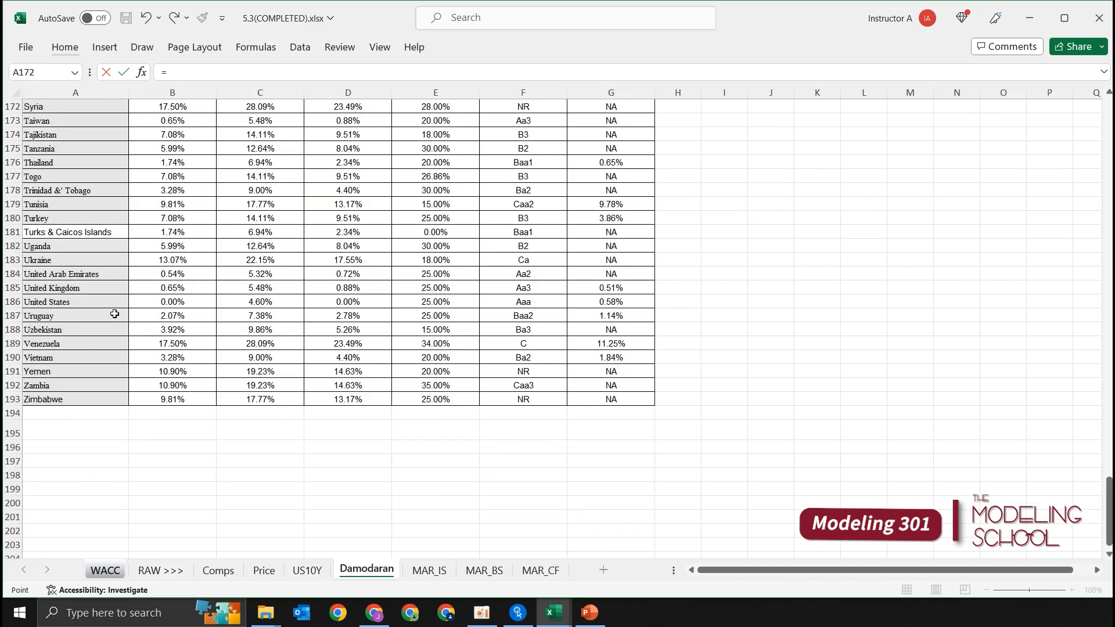
left_click(108, 299)
key("Right")
key("Right")
key("Right")
key("Right")
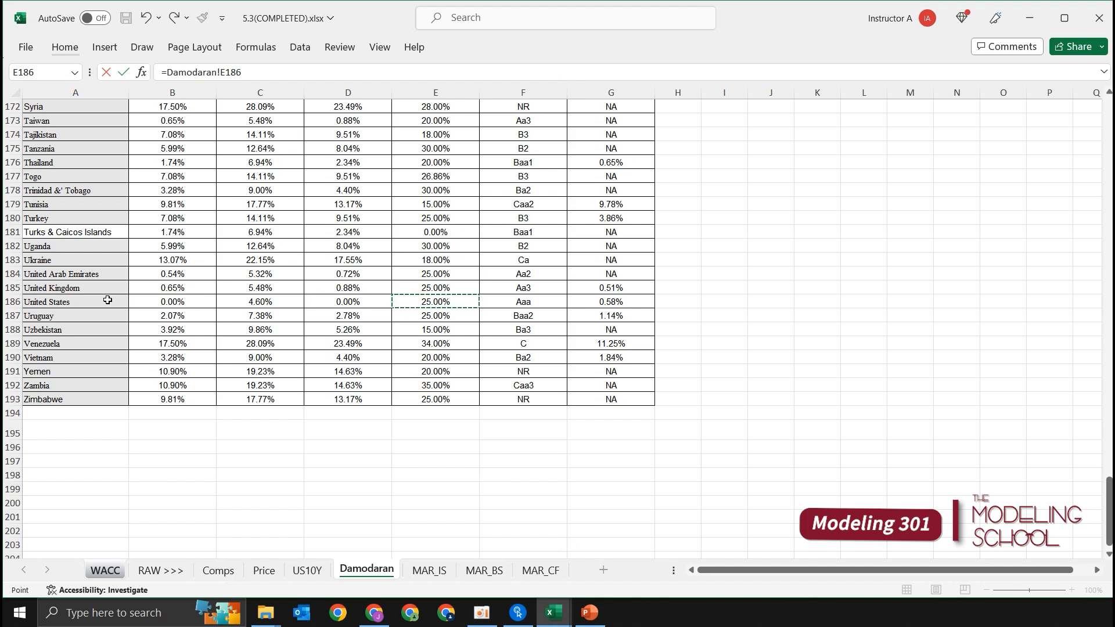
key("Return")
key("alt+h")
key("9")
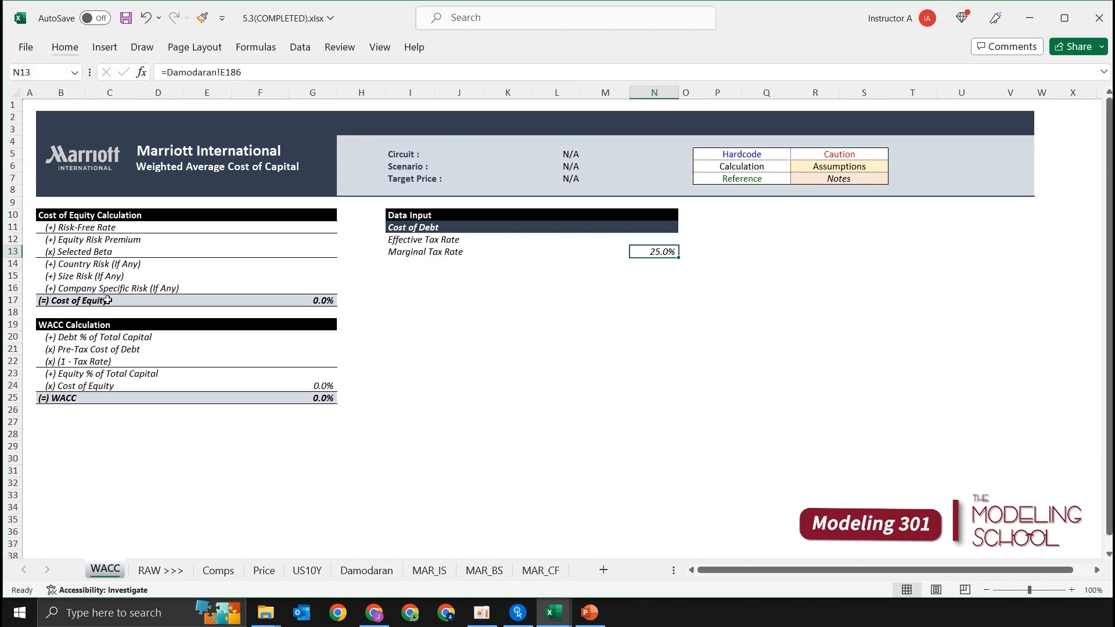
key("Left")
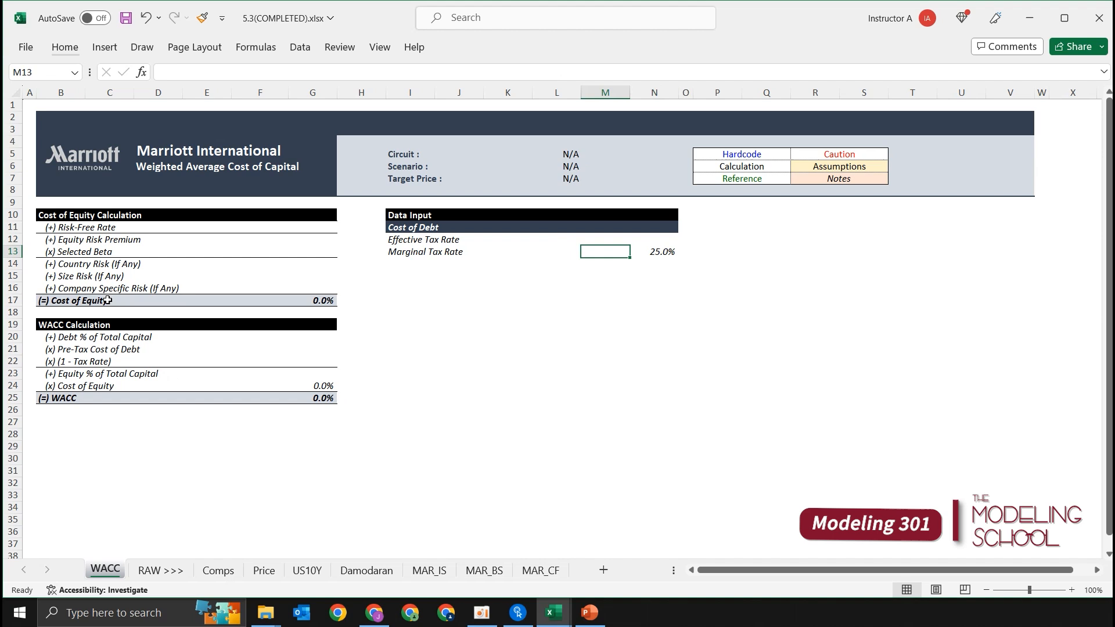
key("Left")
key("Left")
key("Left")
key("Left")
key("Right")
key("Right")
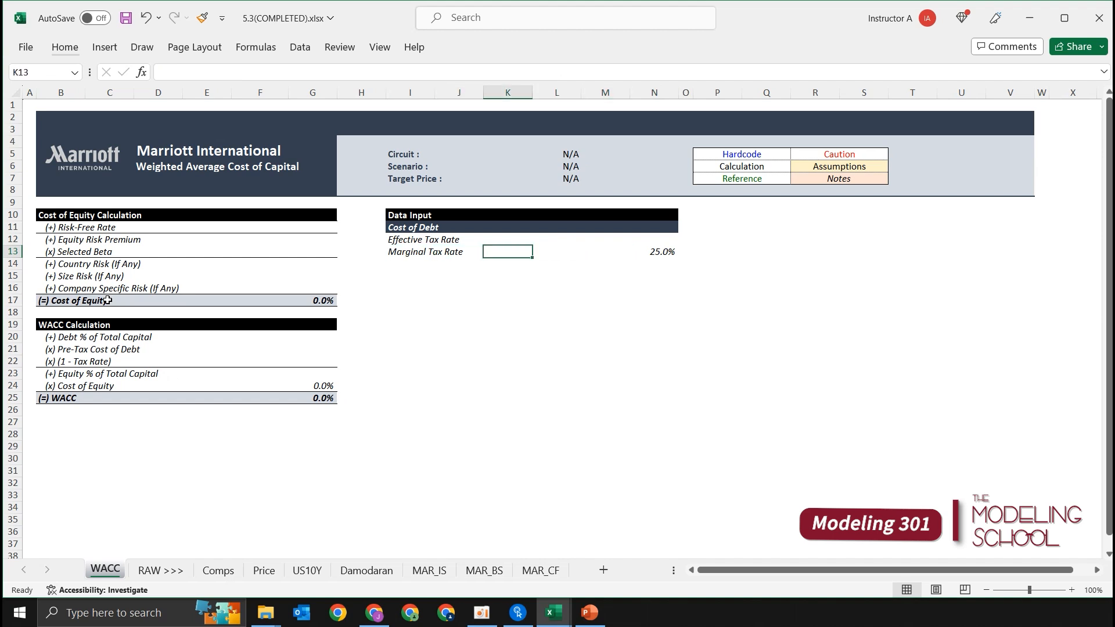
key("Right")
key("Right")
key("Right")
key("Up")
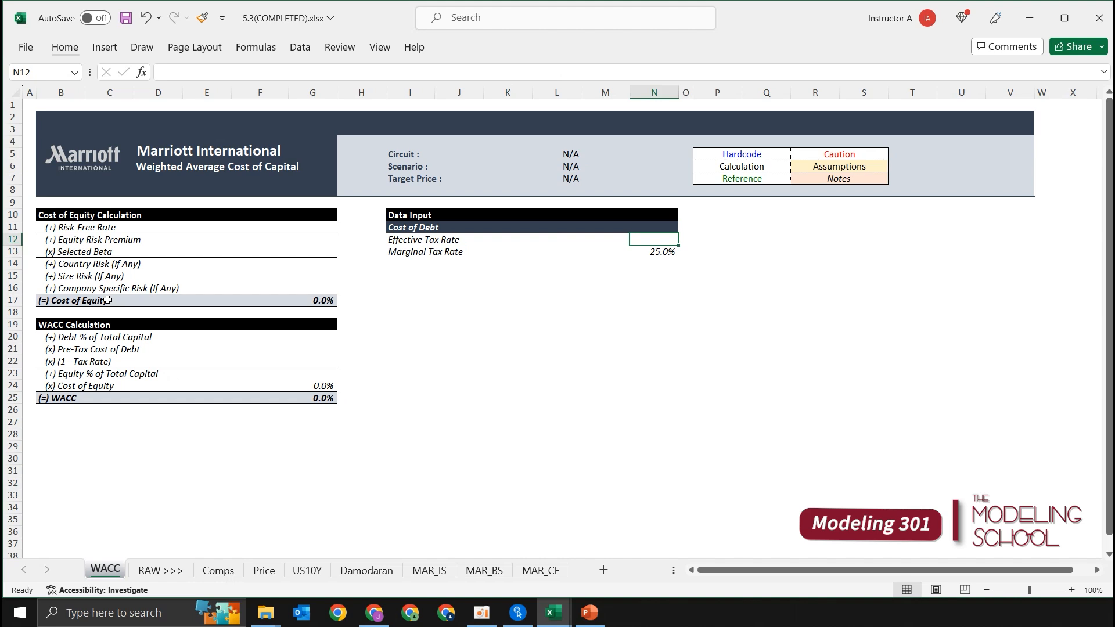
Step: Change the Effective Tax Rate label in I12 of the WACC sheet to Effective Interest Rate
key("Left")
key("Left")
key("Left")
key("Left")
key("Left")
key("F2")
key("ctrl+shift+Left")
key("ctrl+shift+Left")
type("Interest Rate")
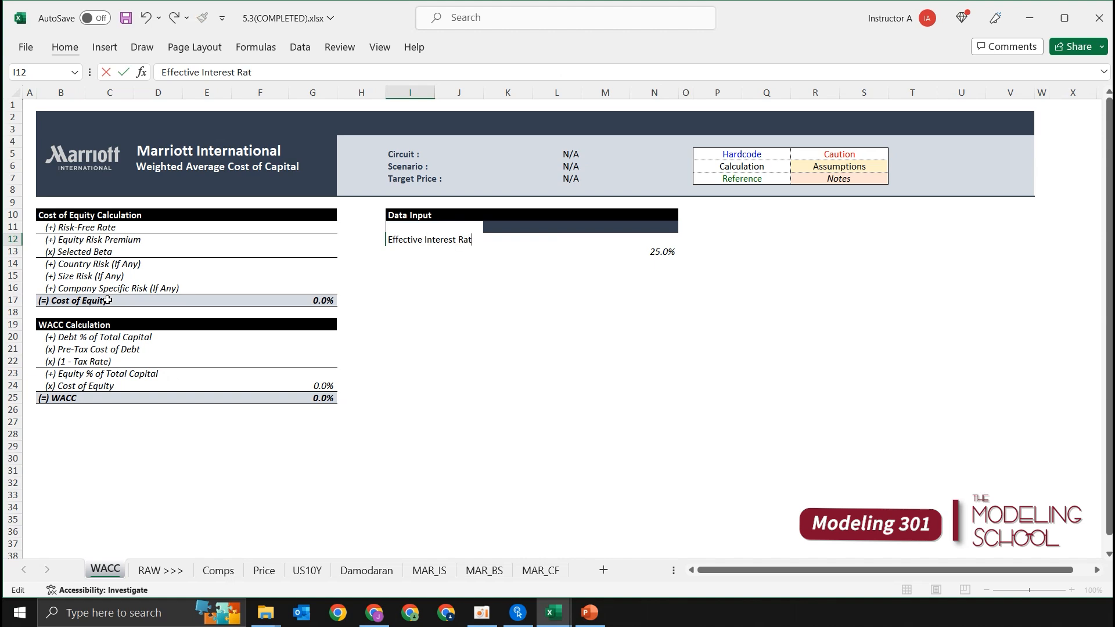
key("Return")
key("Up")
key("Right")
key("Right")
key("Right")
key("Right")
key("Right")
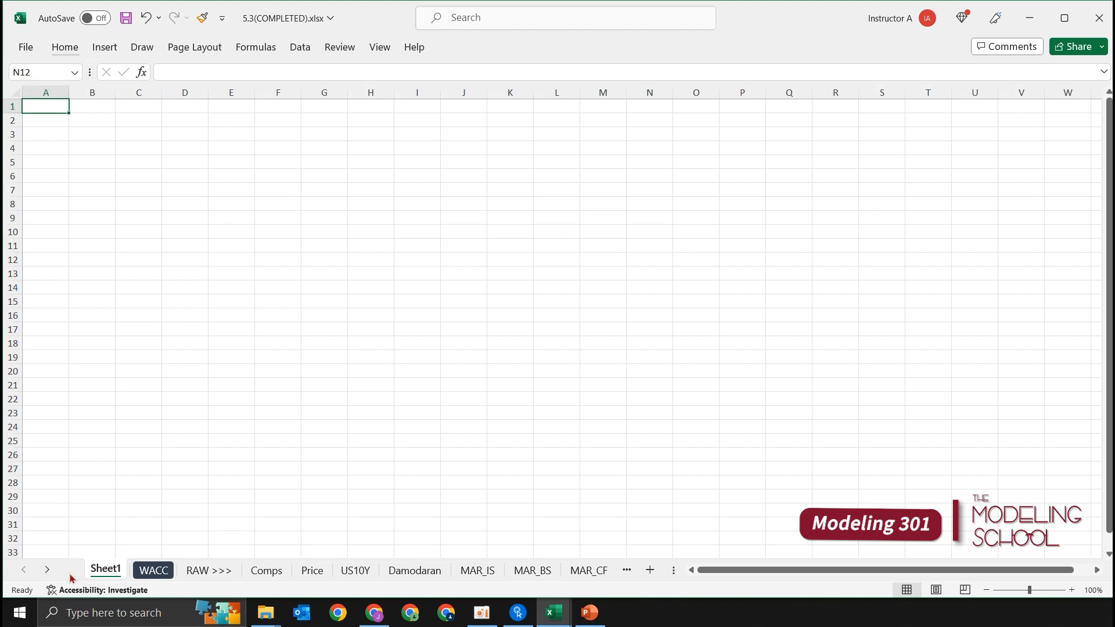
Step: Move the new Sheet1 directly after the WACC sheet and rename it CoD
left_click_drag(103, 573, 196, 550)
left_click(227, 383)
left_click(229, 259)
left_click(218, 179)
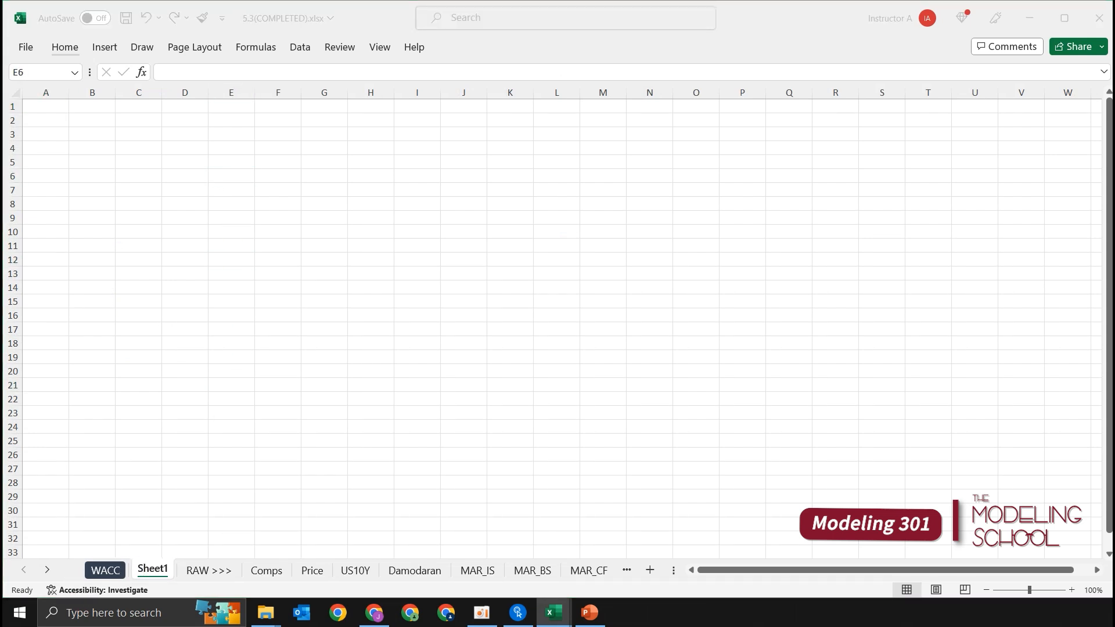
double_click(152, 570)
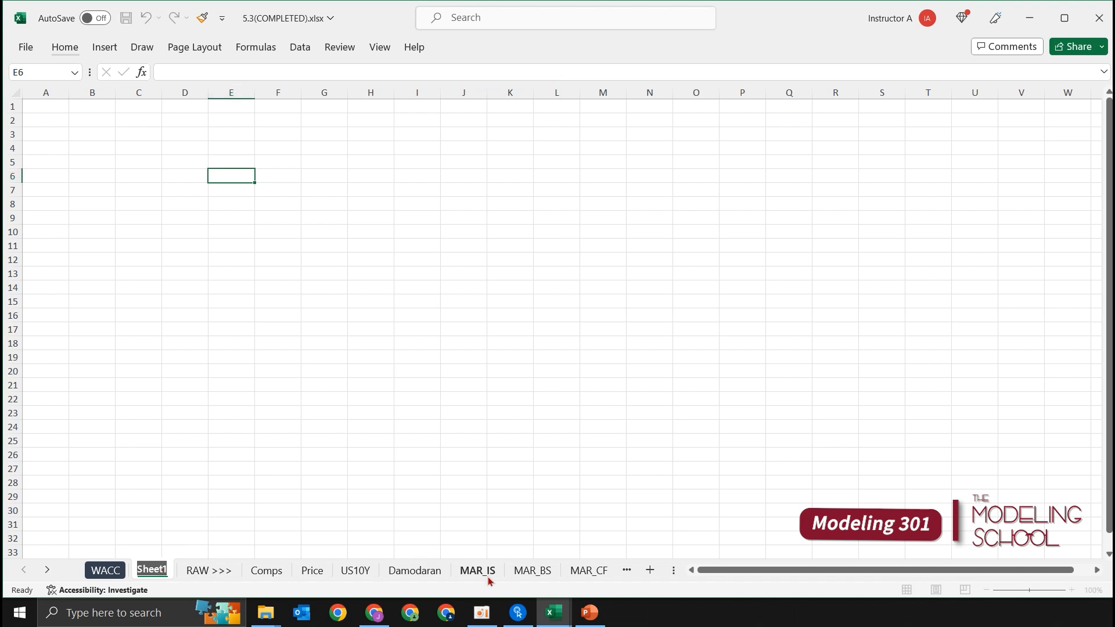
type("CoD")
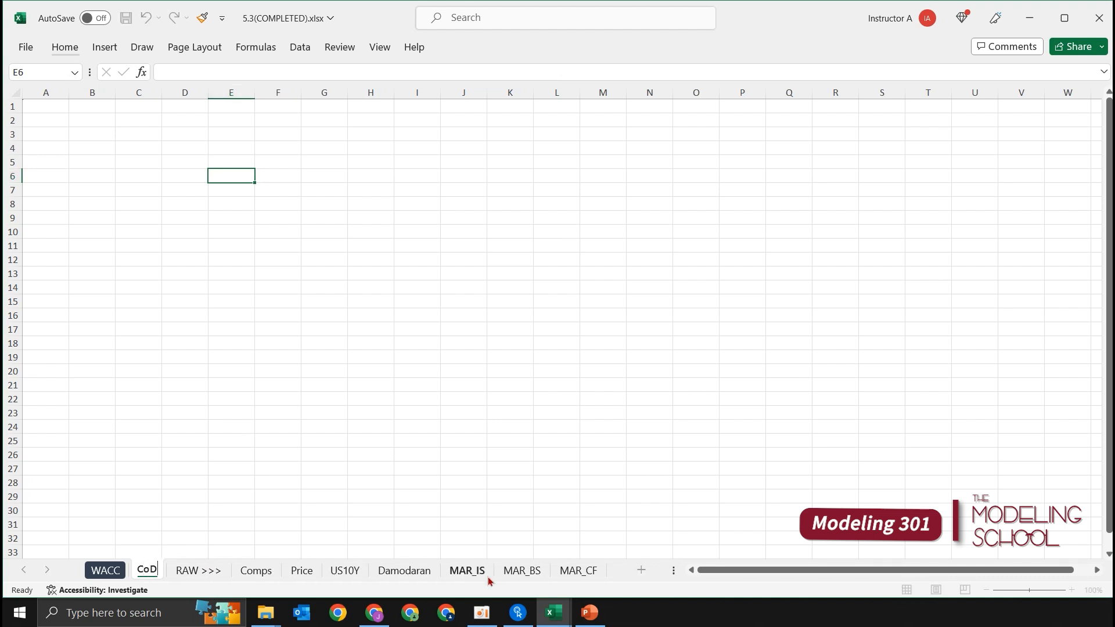
key("Return")
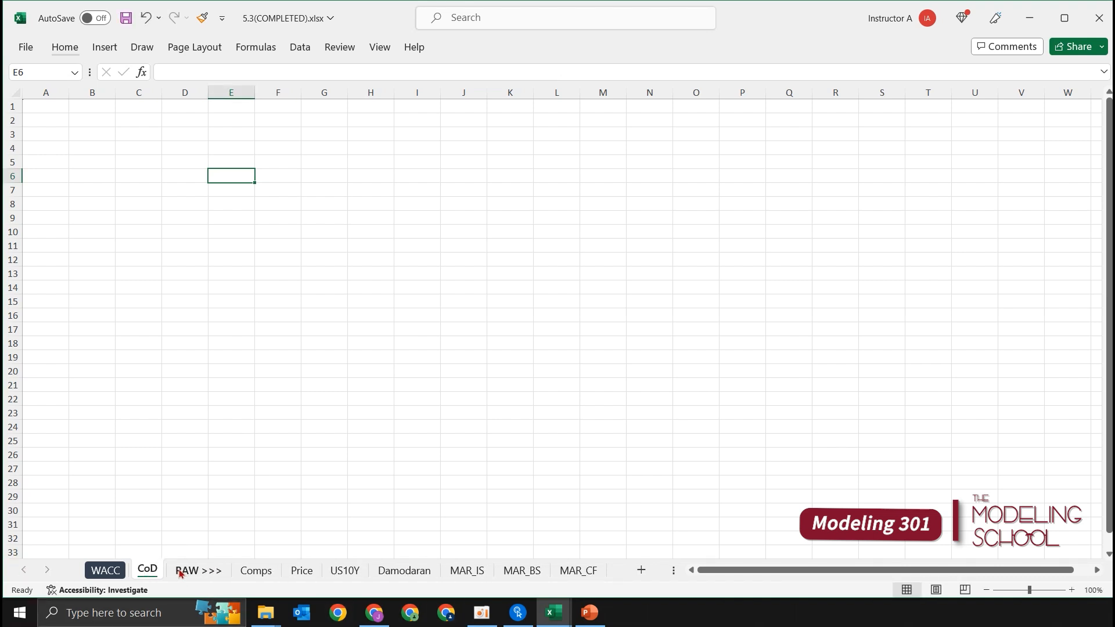
Step: Give the CoD sheet tab the same dark blue colour as the WACC tab
right_click(162, 571)
mouse_move(244, 463)
left_click(307, 447)
left_click(228, 219)
left_click(114, 140)
key("Up")
key("Up")
key("Down")
key("Down")
key("Up")
key("Down")
key("Up")
key("Down")
key("Up")
Step: Open the MAR_IS sheet and look over its income statement line items
key("Down")
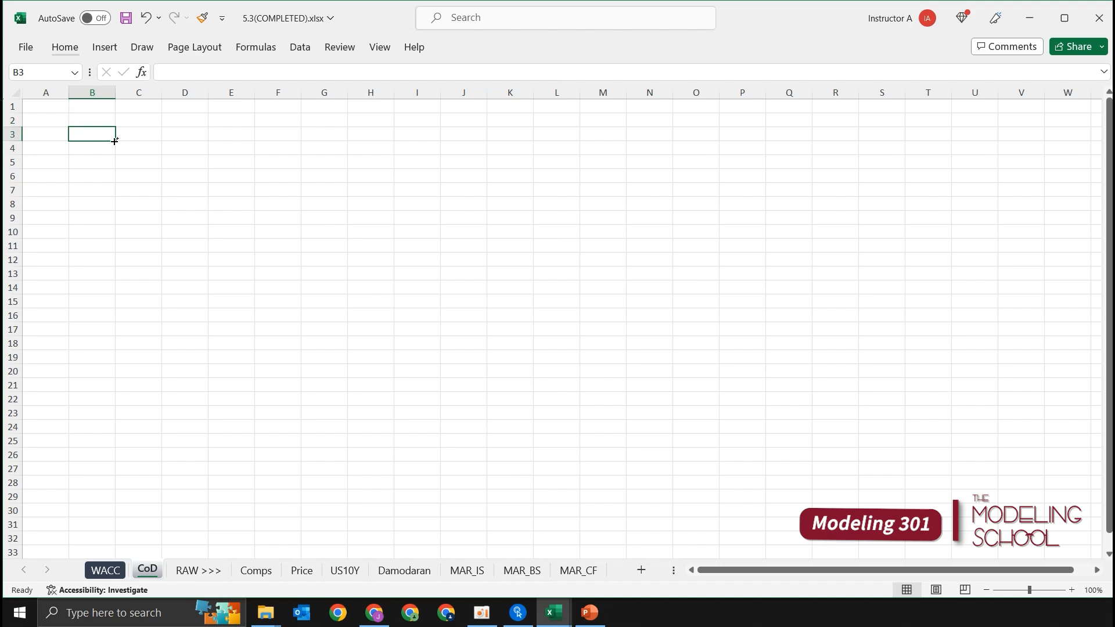
key("ctrl+Page_Down")
key("ctrl+Page_Down")
key("ctrl+Page_Down")
key("ctrl+Page_Down")
key("ctrl+Page_Down")
key("ctrl+Page_Down")
key("Down")
key("Down")
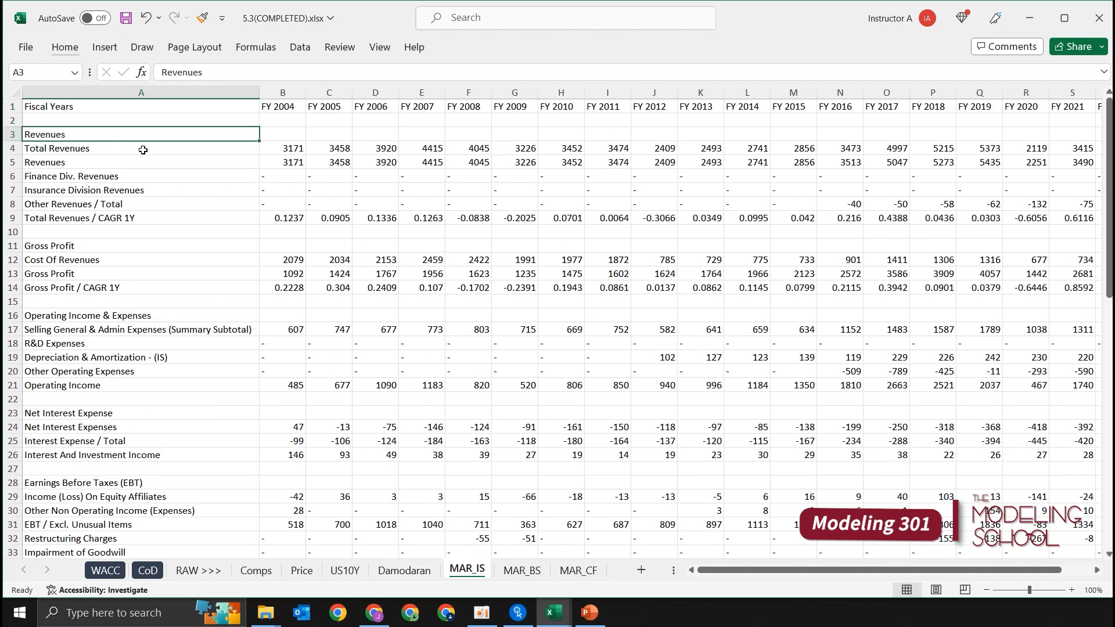
scroll(144, 214, "down", 4)
scroll(142, 230, "down", 5)
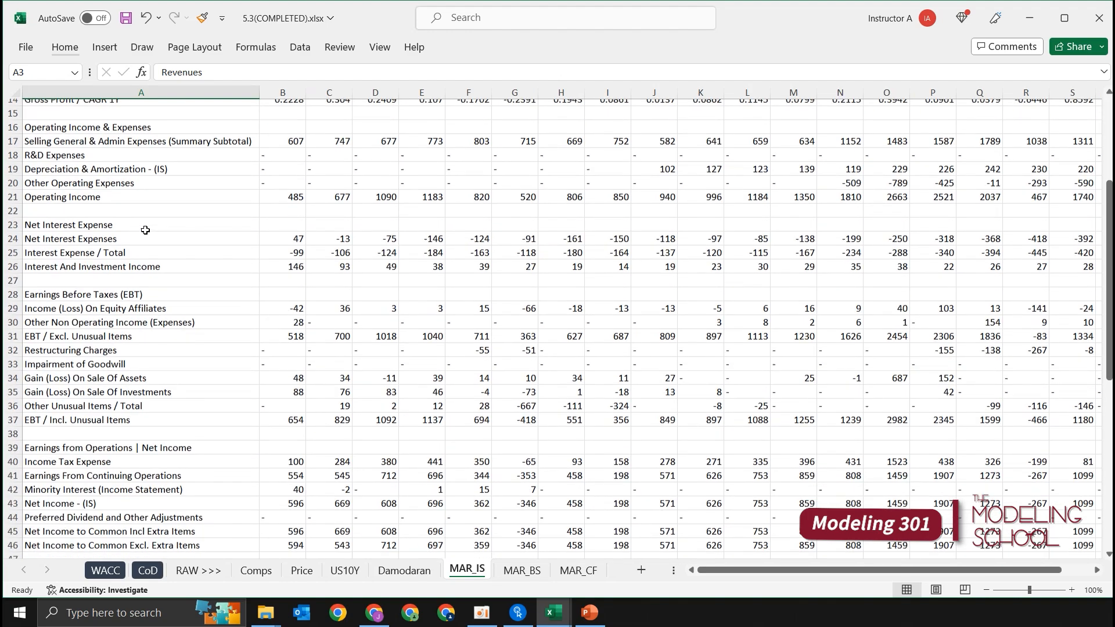
scroll(203, 240, "up", 5)
scroll(253, 234, "up", 4)
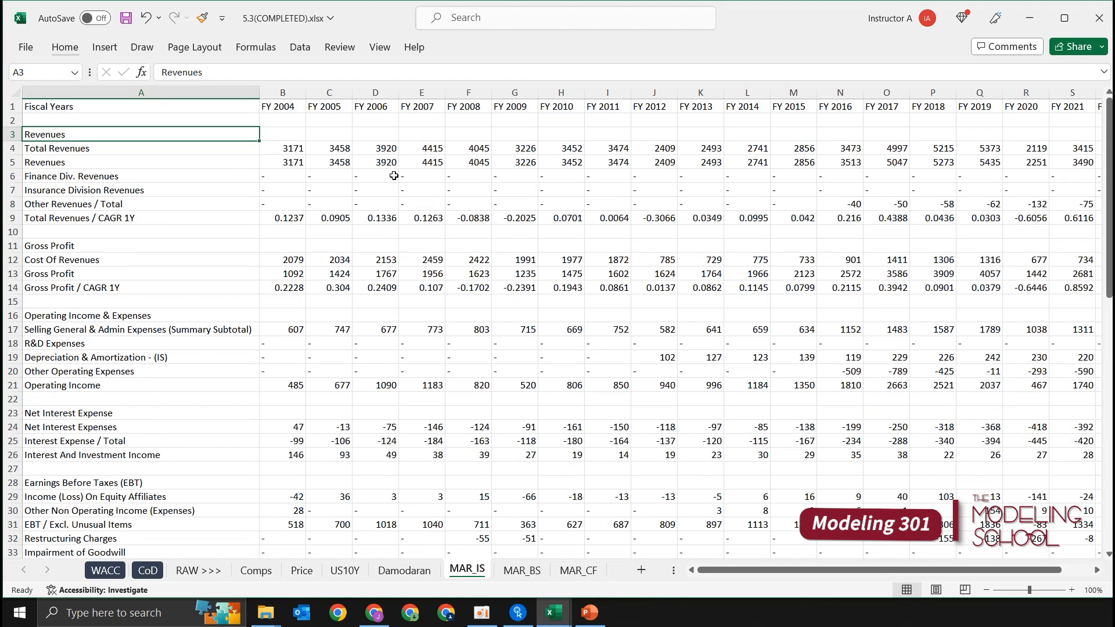
Step: Examine the yearly income statement figures on MAR_IS, from the revenue rows down to the per share items
left_click_drag(419, 137, 437, 343)
left_click_drag(667, 162, 715, 424)
left_click_drag(571, 219, 598, 385)
left_click(737, 208)
left_click_drag(355, 148, 395, 318)
left_click(658, 220)
left_click_drag(431, 152, 435, 402)
left_click(766, 353)
left_click(583, 173)
left_click(323, 150)
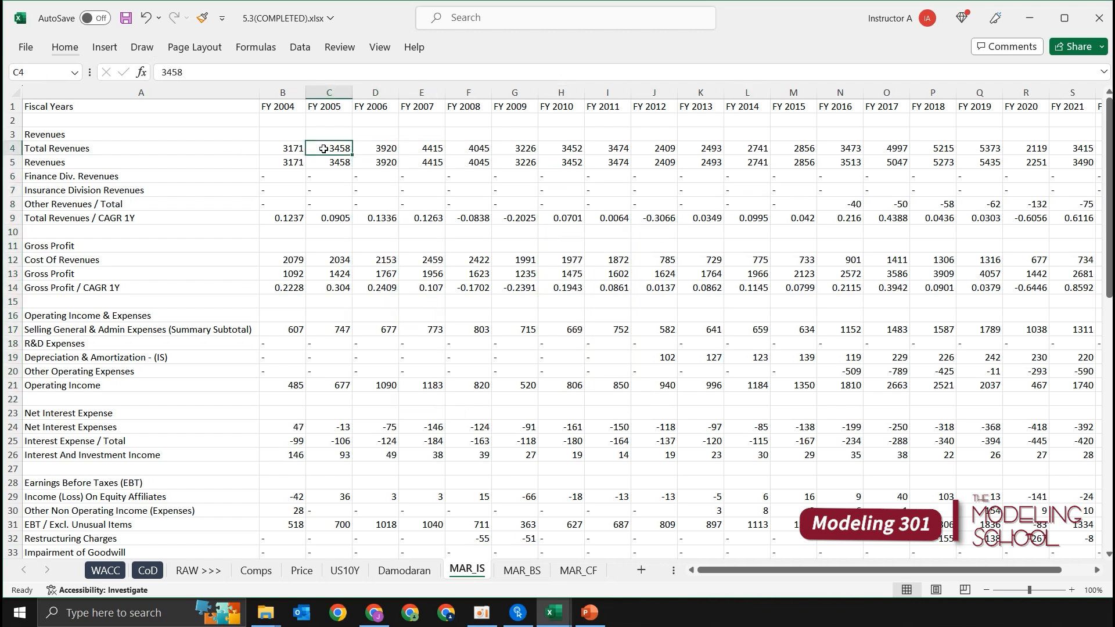
left_click(163, 283)
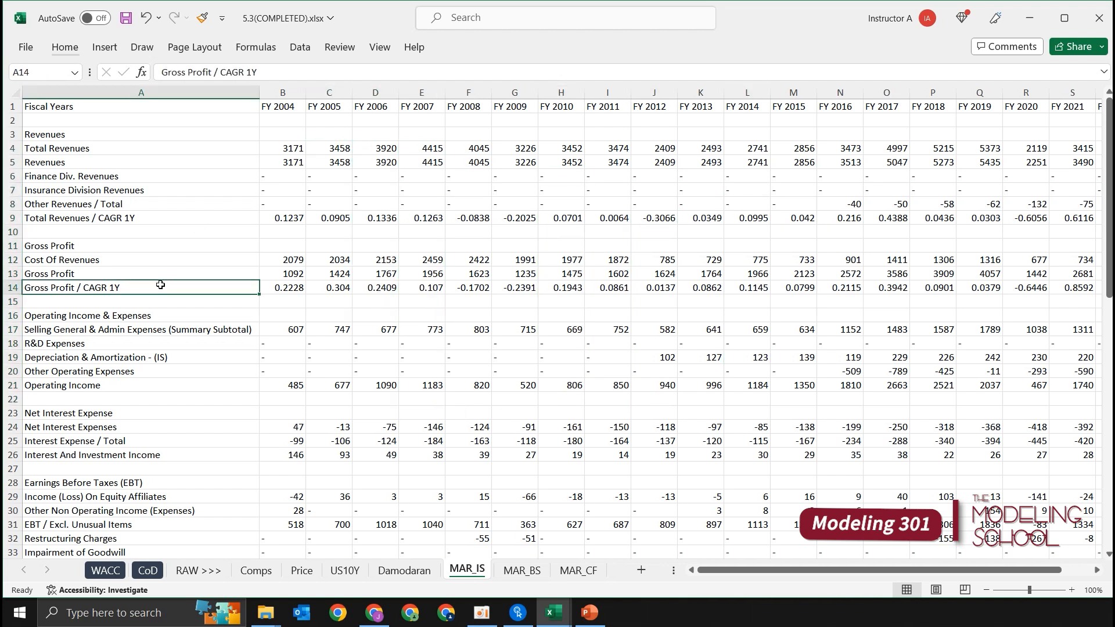
scroll(163, 285, "down", 7)
scroll(298, 324, "down", 3)
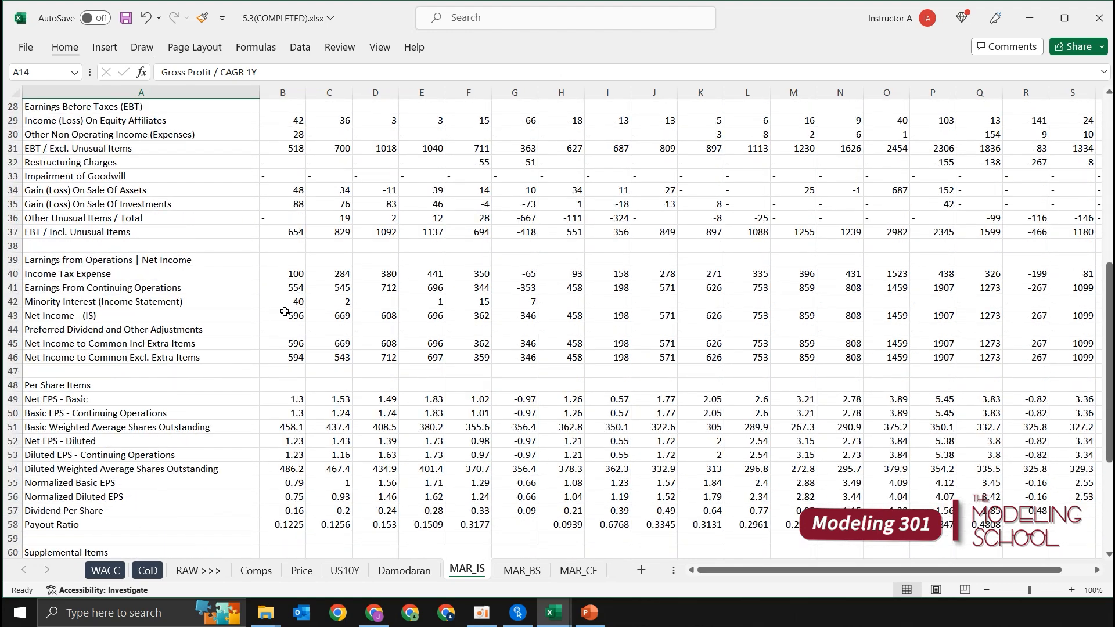
scroll(249, 309, "up", 6)
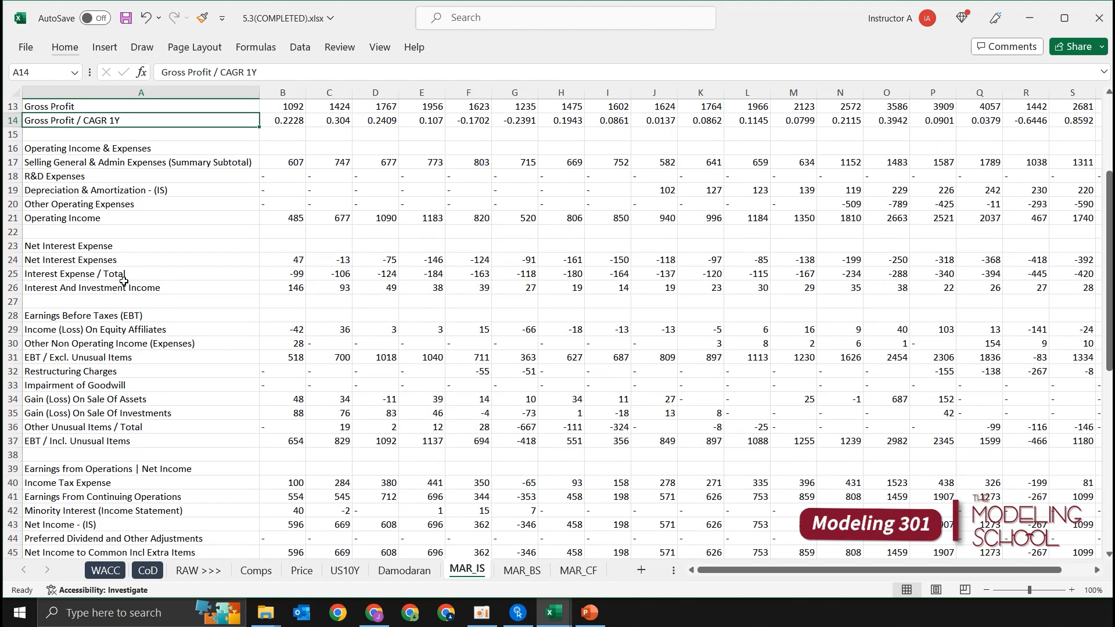
Step: Highlight the Interest Expense / Total row on MAR_IS, from its label in A25 through the last period, with a light gold fill
left_click(122, 277)
key("ctrl+shift+Right")
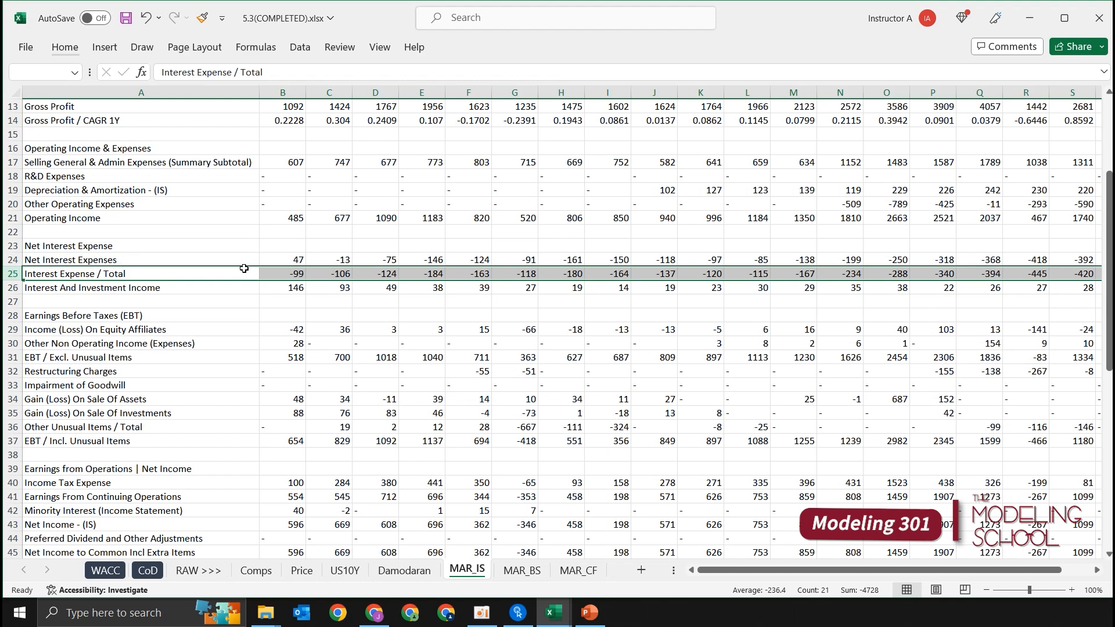
key("alt")
key("h")
key("h")
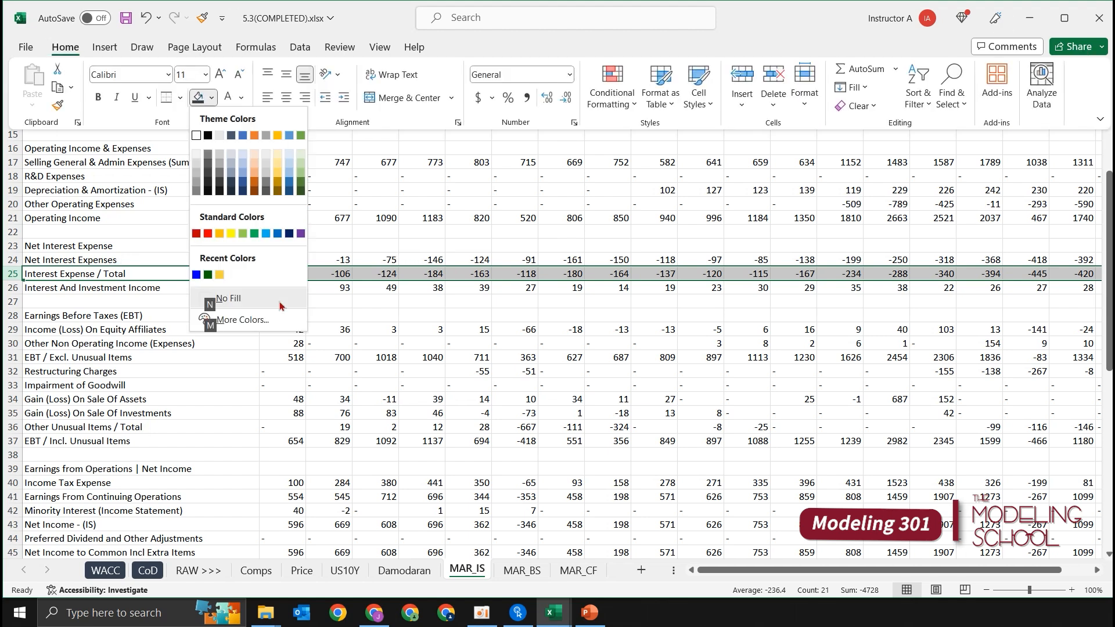
key("n")
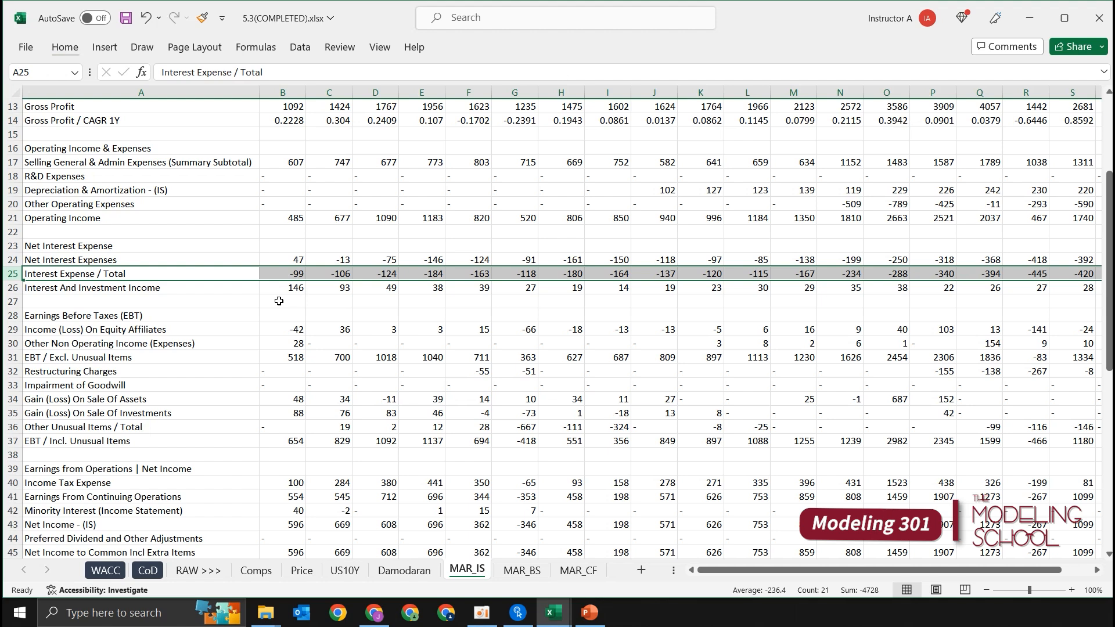
key("alt")
key("h")
key("h")
key("Down")
key("Down")
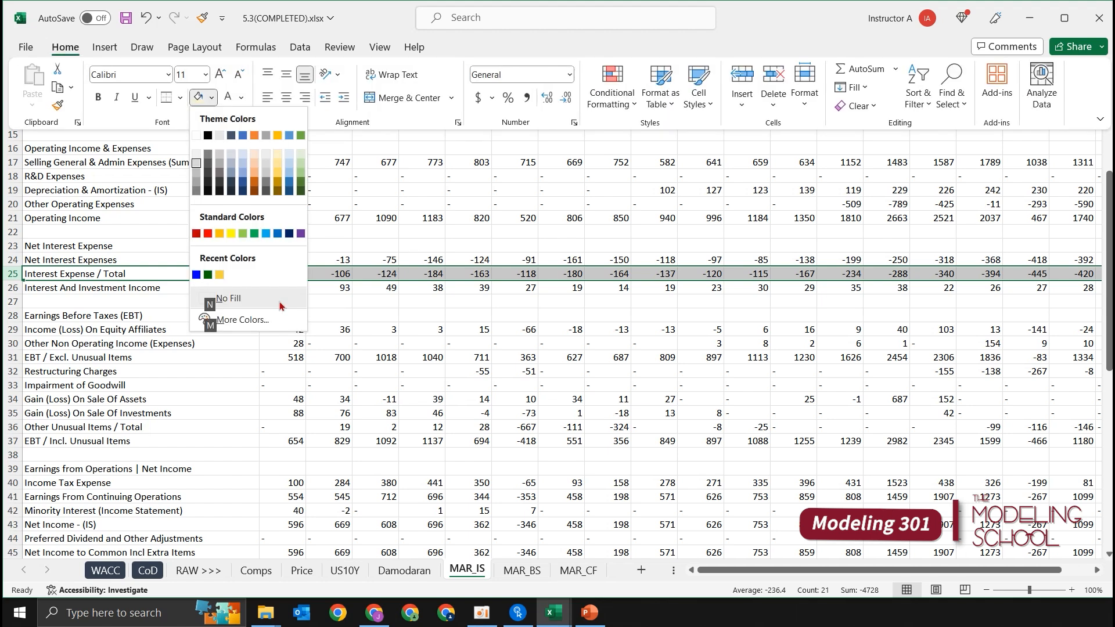
key("Left")
key("Left")
key("Left")
key("Down")
key("Return")
key("Down")
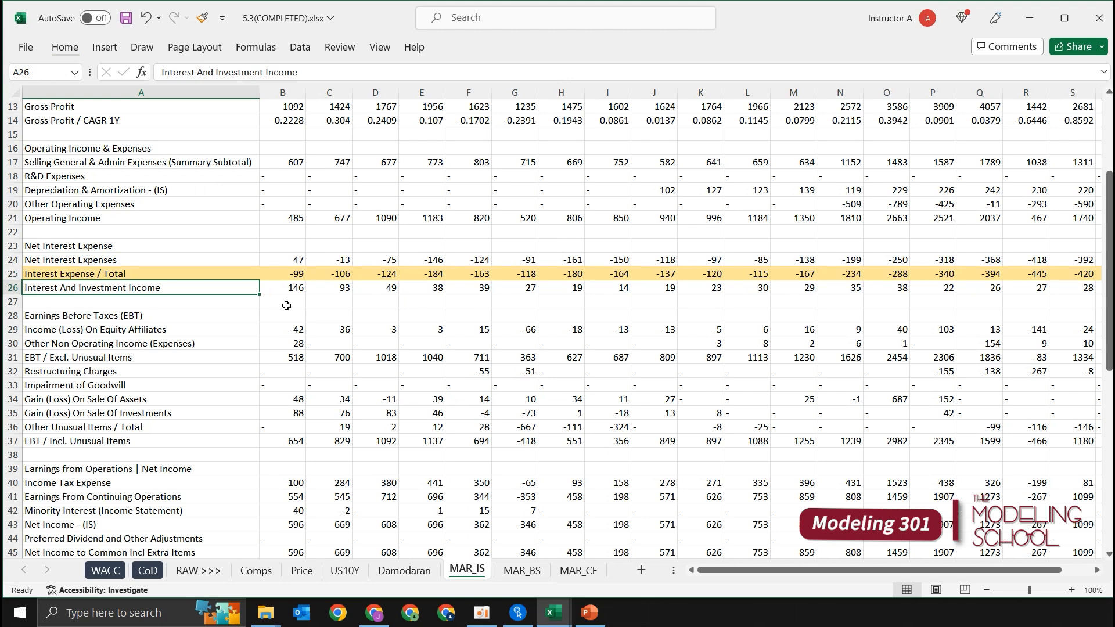
Step: Examine the Interest Expense / Total values across the fiscal years on MAR_IS, from FY 2004 onward
key("Up")
key("Right")
key("Right")
key("Right")
key("Right")
key("Right")
key("Right")
key("Right")
key("Right")
key("Right")
key("Right")
key("Right")
key("Right")
key("Right")
key("Right")
key("Right")
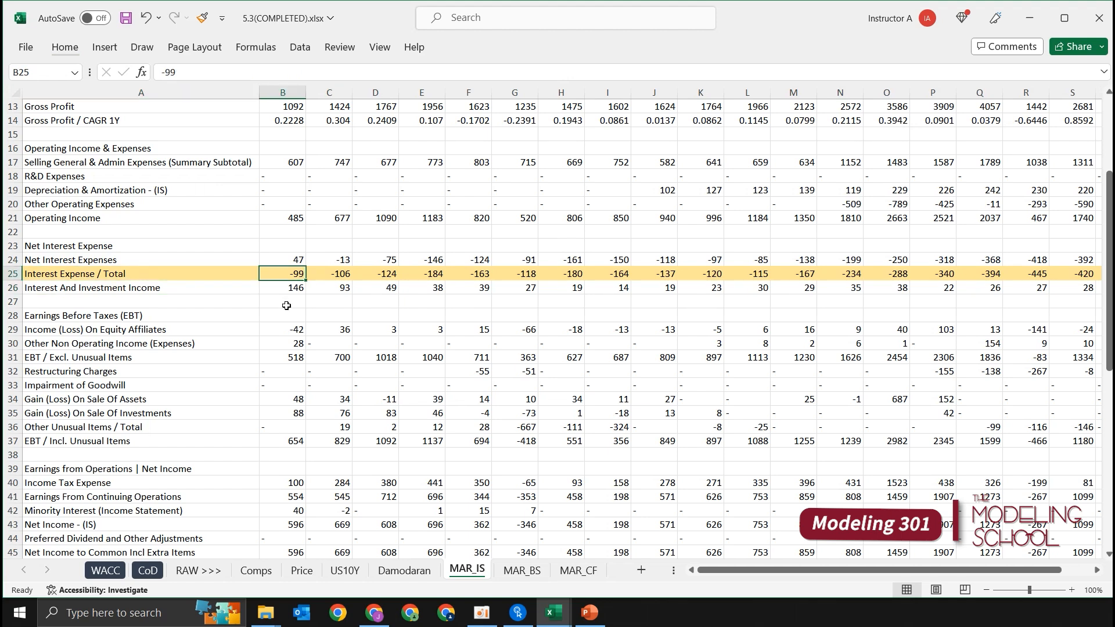
key("Right")
key("Right")
key("Right")
key("Right")
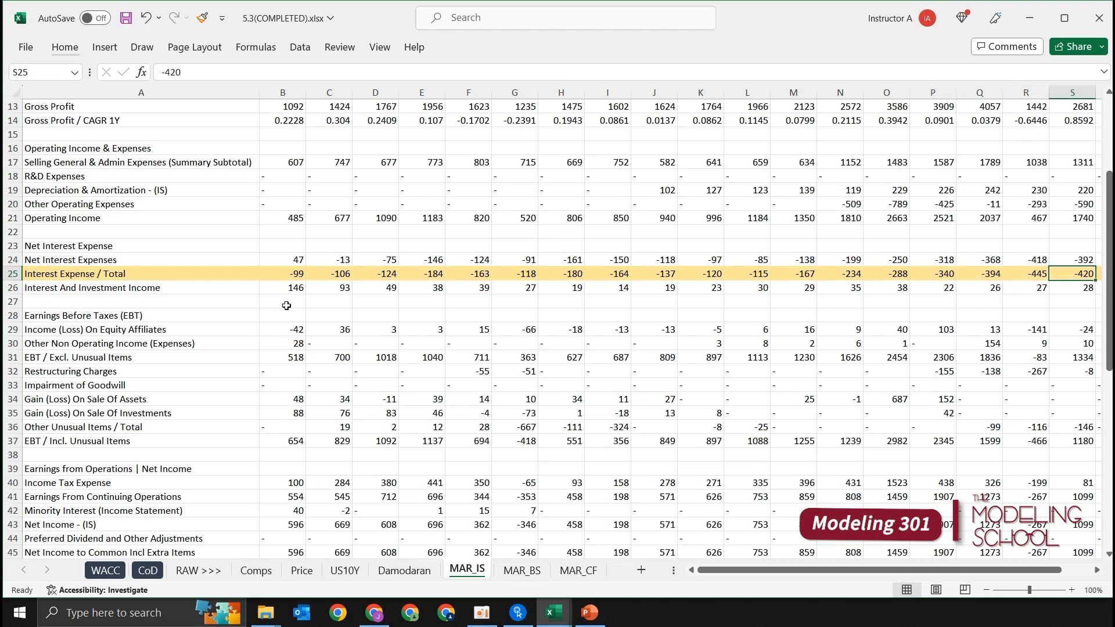
scroll(239, 302, "up", 4)
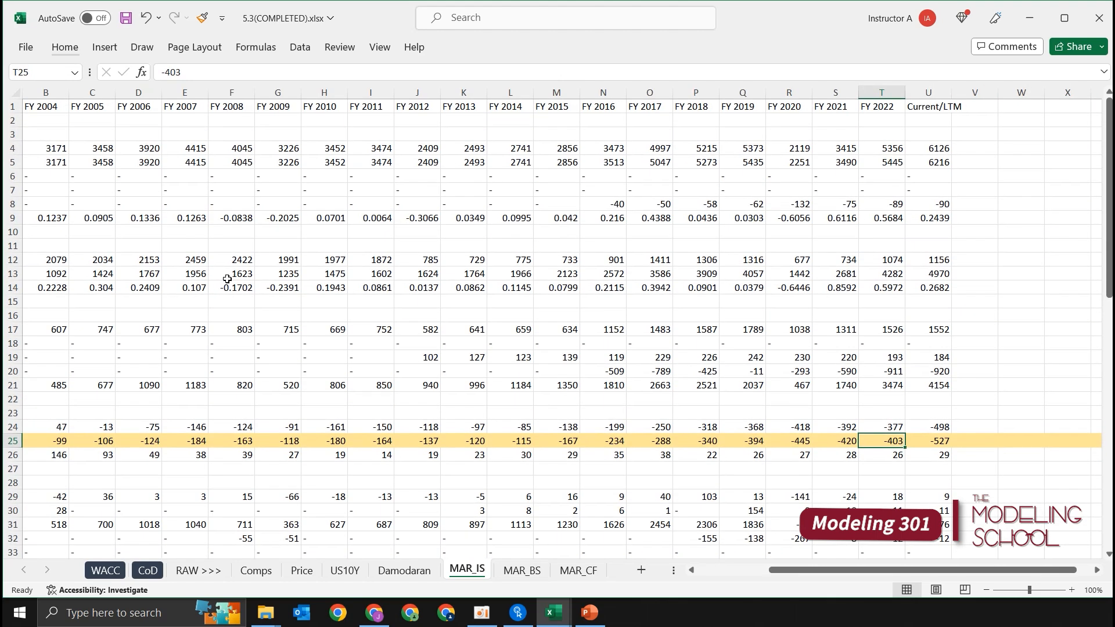
left_click(393, 442)
scroll(393, 442, "down", 3)
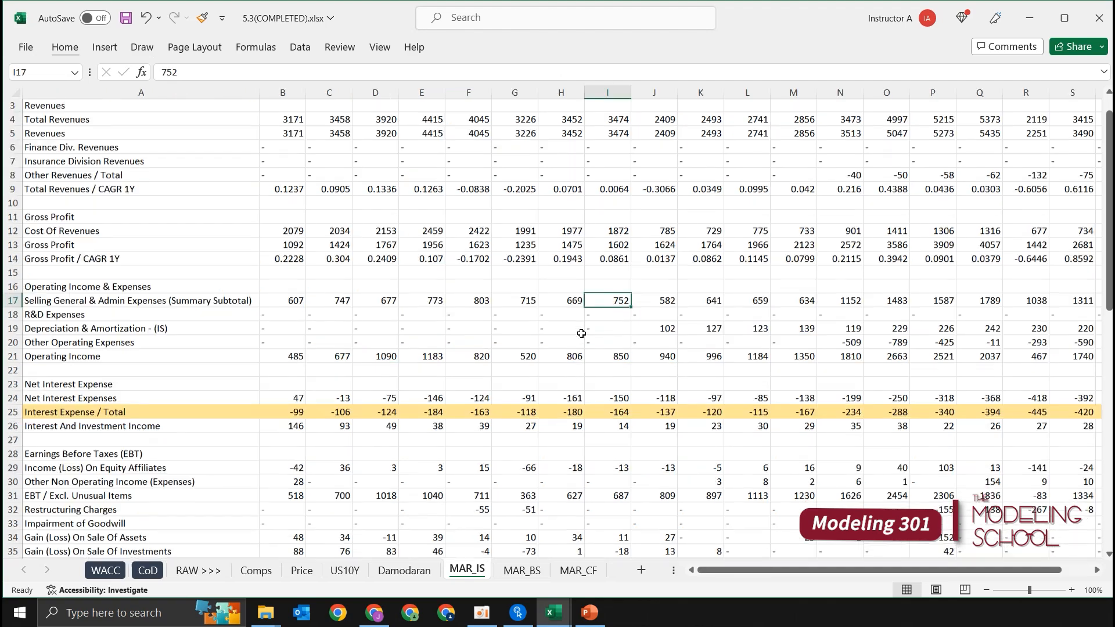
scroll(582, 333, "down", 4)
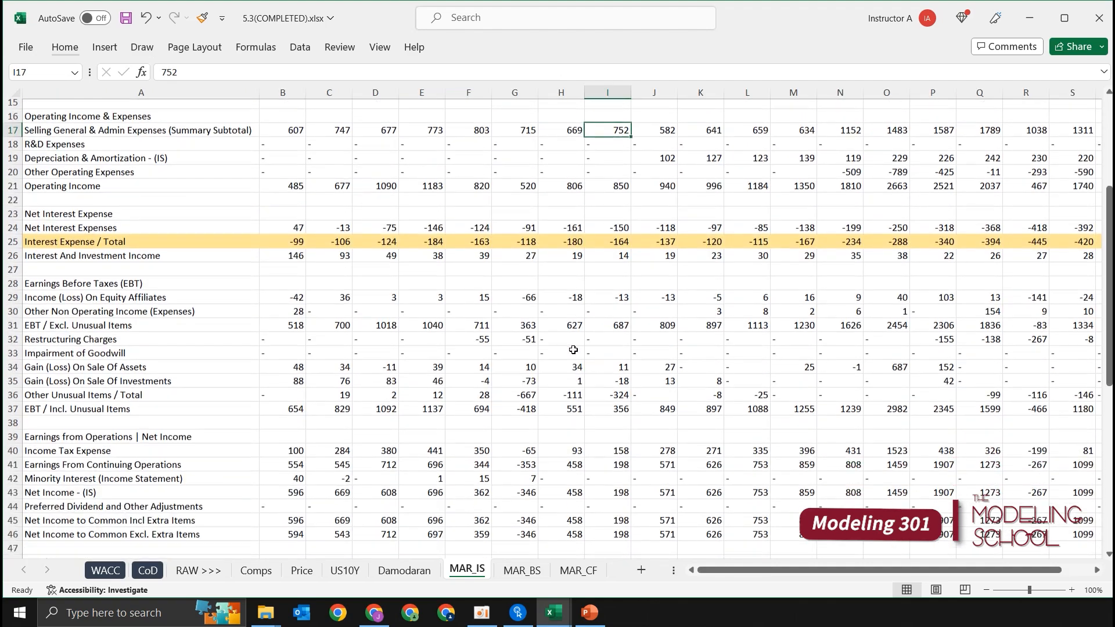
scroll(568, 343, "up", 5)
key("Left")
key("Left")
key("Left")
key("Up")
key("Left")
key("Left")
key("Left")
key("Down")
key("Down")
key("Home")
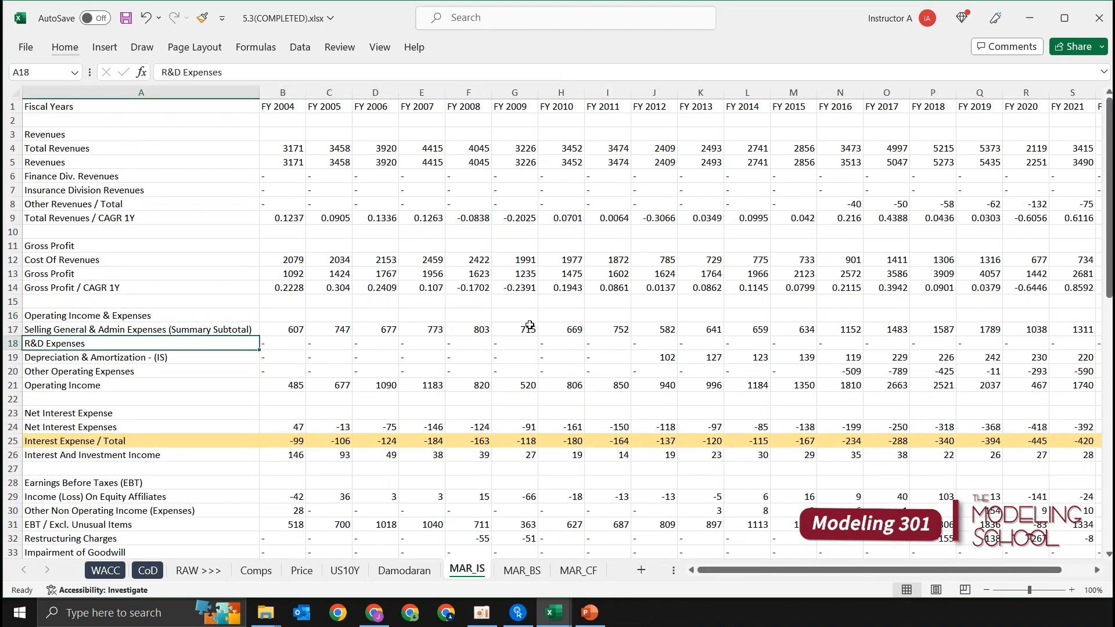
Step: Open the MAR_BS sheet and examine the asset and liability line items of the balance sheet
key("ctrl+Page_Down")
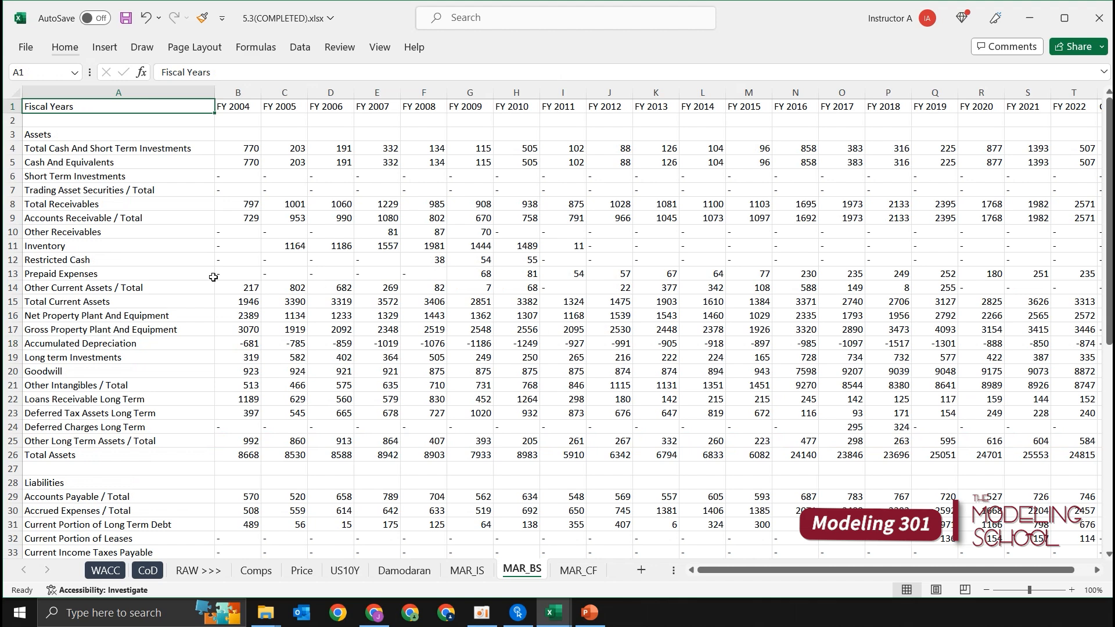
left_click_drag(116, 148, 116, 242)
left_click(180, 385)
scroll(180, 385, "down", 4)
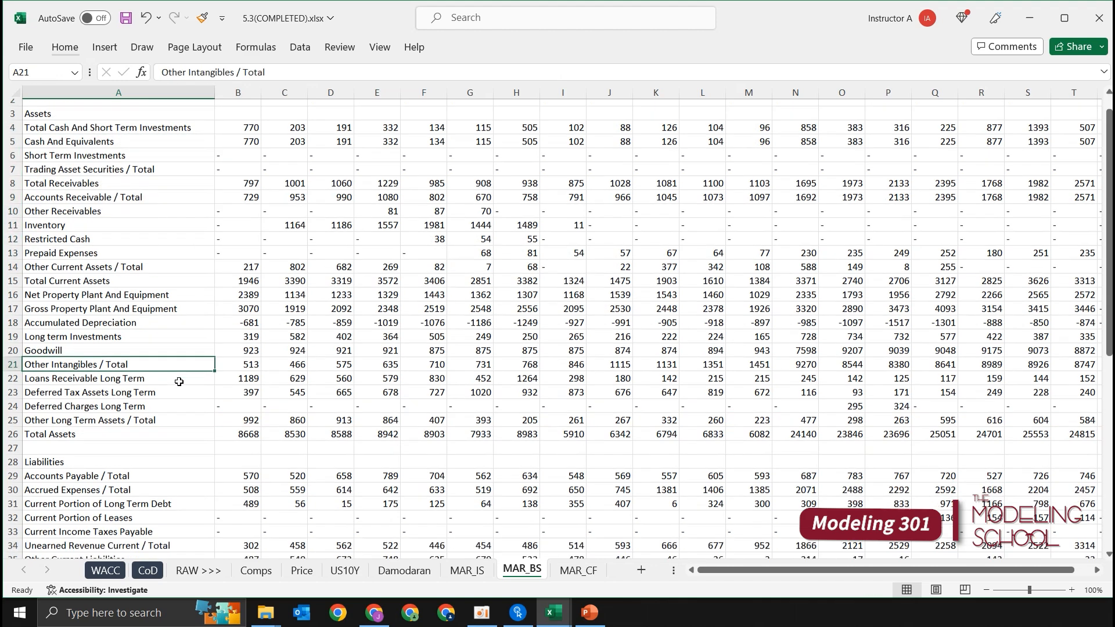
left_click_drag(116, 316, 113, 457)
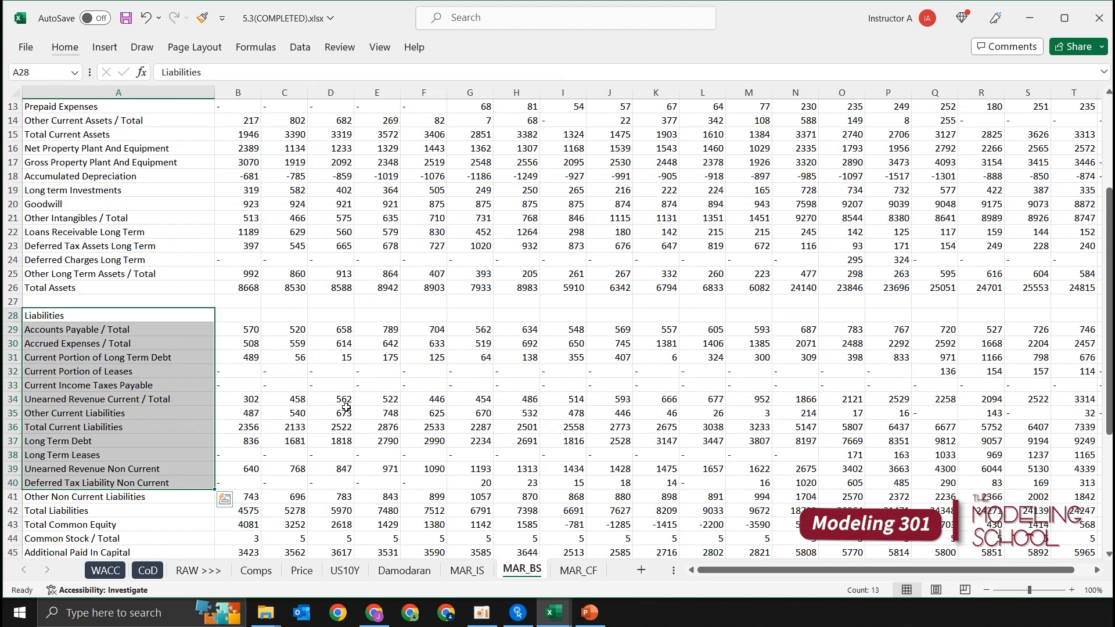
left_click(331, 413)
scroll(325, 407, "down", 3)
left_click(153, 288)
left_click_drag(122, 191, 163, 288)
left_click(165, 242)
Step: Select the current portions of long term debt and leases together with the Long Term Debt and Long Term Leases rows across all periods
left_click(151, 229)
key("ctrl+shift+Right")
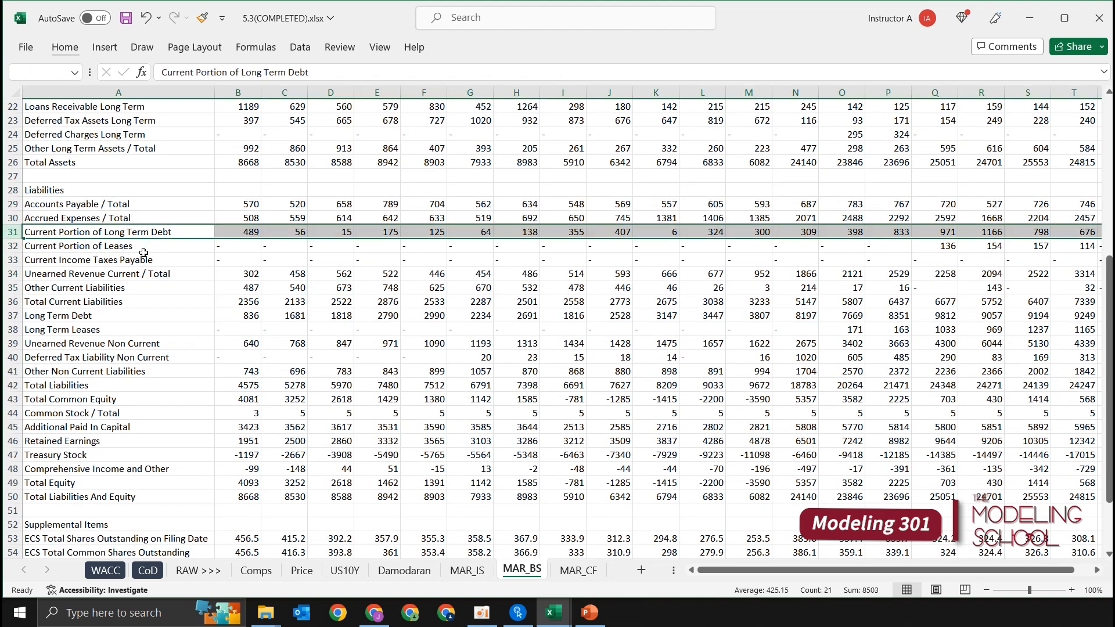
left_click(151, 256)
key("ctrl+shift+Right")
left_click(154, 246)
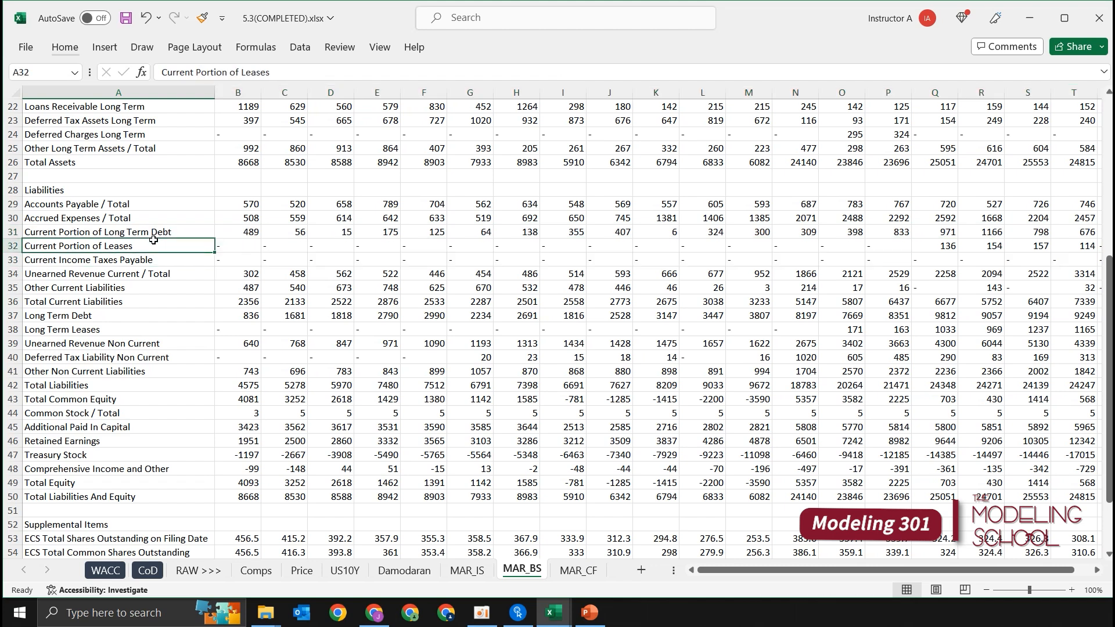
left_click_drag(153, 232, 156, 240)
key("ctrl+shift+Right")
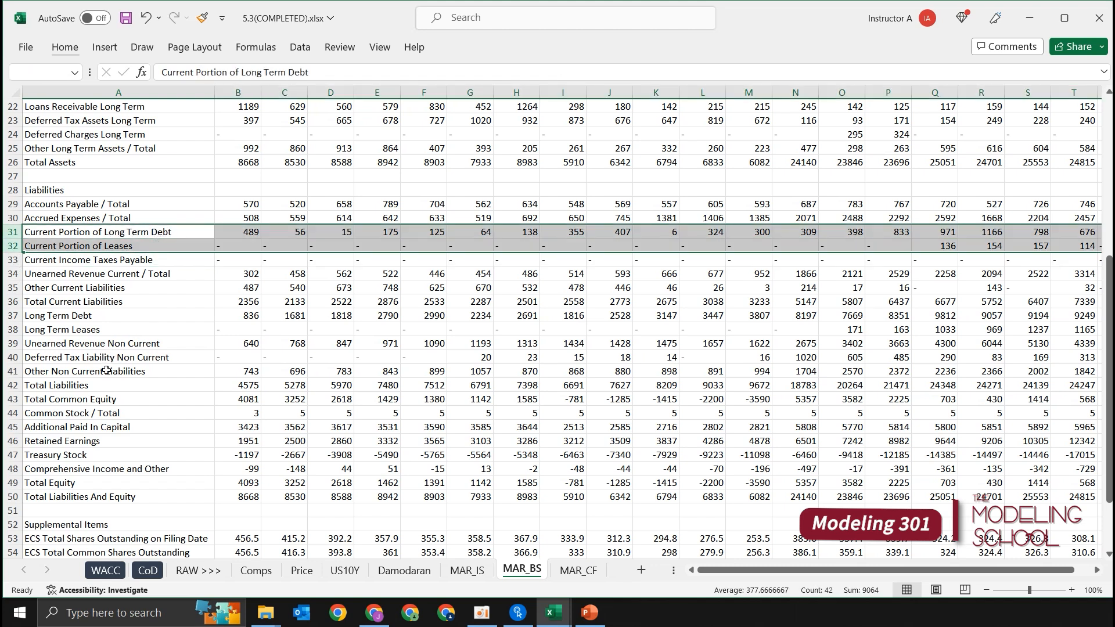
left_click(88, 320, "ctrl")
key("ctrl+shift+Right")
left_click(91, 329, "ctrl")
key("ctrl+shift+Right")
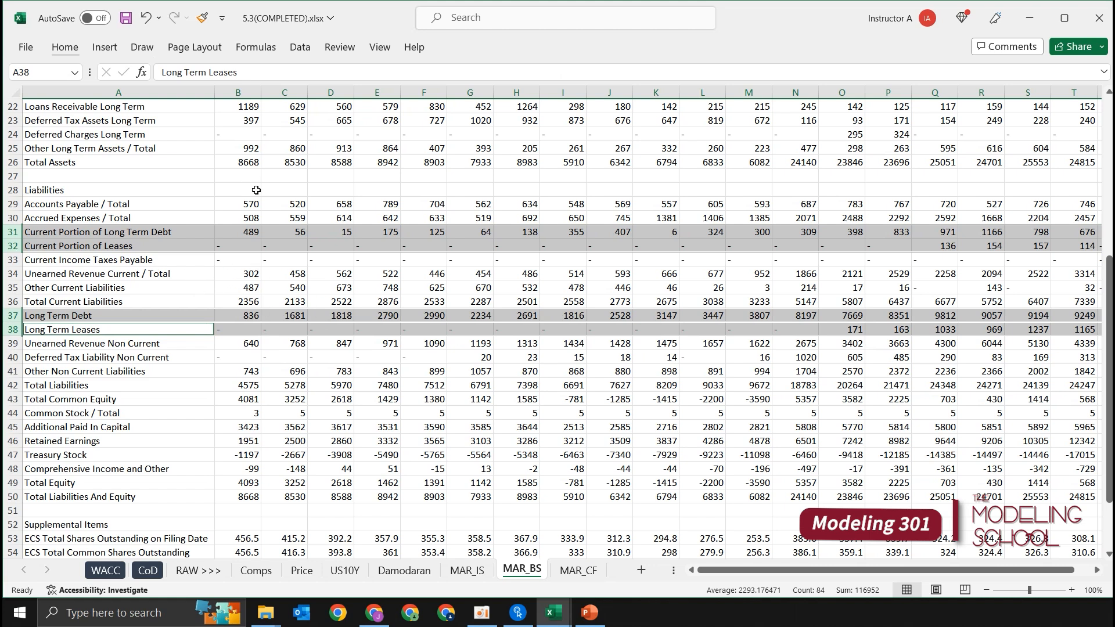
Step: Select the Total Debt row under Supplemental Items on MAR_BS, from its label in A58 through the last period
scroll(232, 240, "down", 1)
scroll(331, 254, "down", 2)
left_click_drag(70, 302, 62, 403)
left_click(265, 401)
left_click(73, 430)
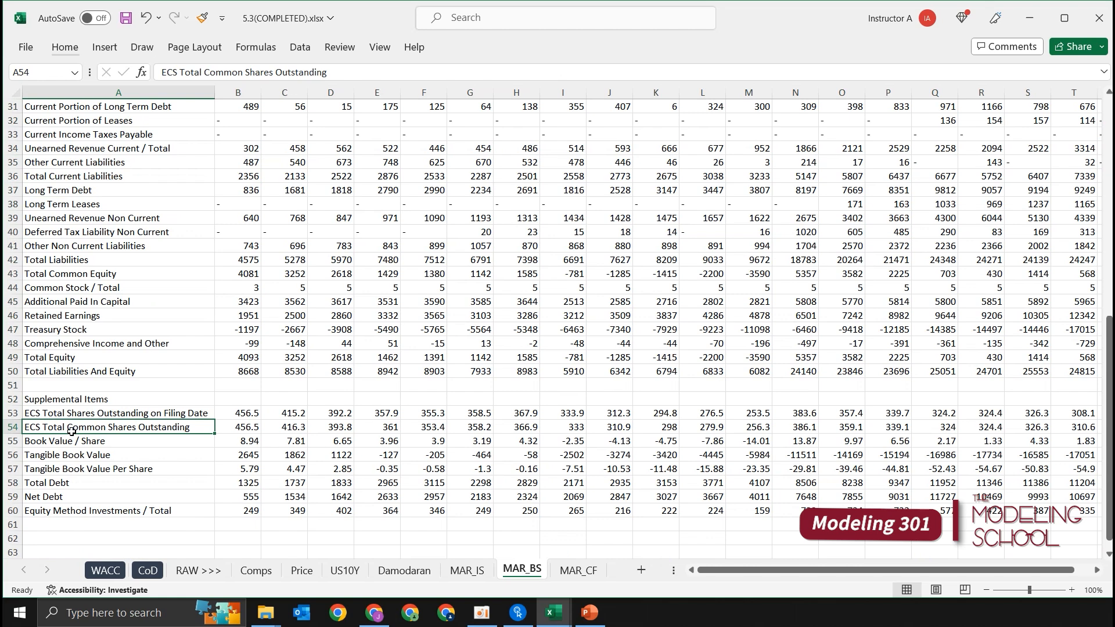
left_click(101, 480)
key("ctrl+shift+Right")
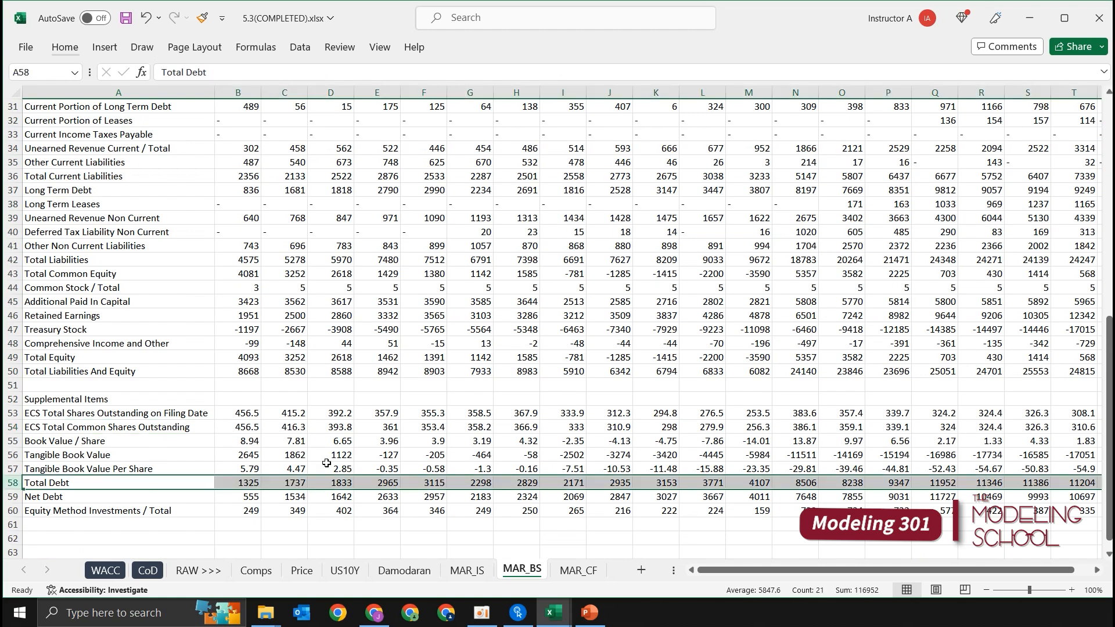
key("alt+h")
key("h")
key("Down")
key("Left")
key("Left")
key("Left")
key("Down")
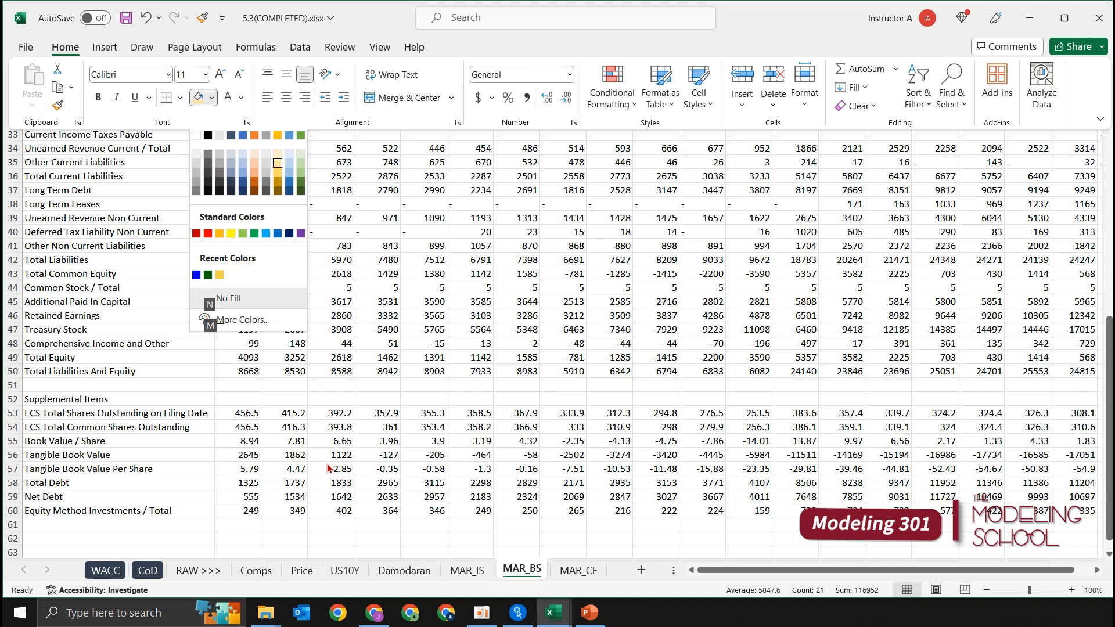
key("Escape")
key("Escape")
Step: Highlight the selected Total Debt row with a light gold fill
key("alt")
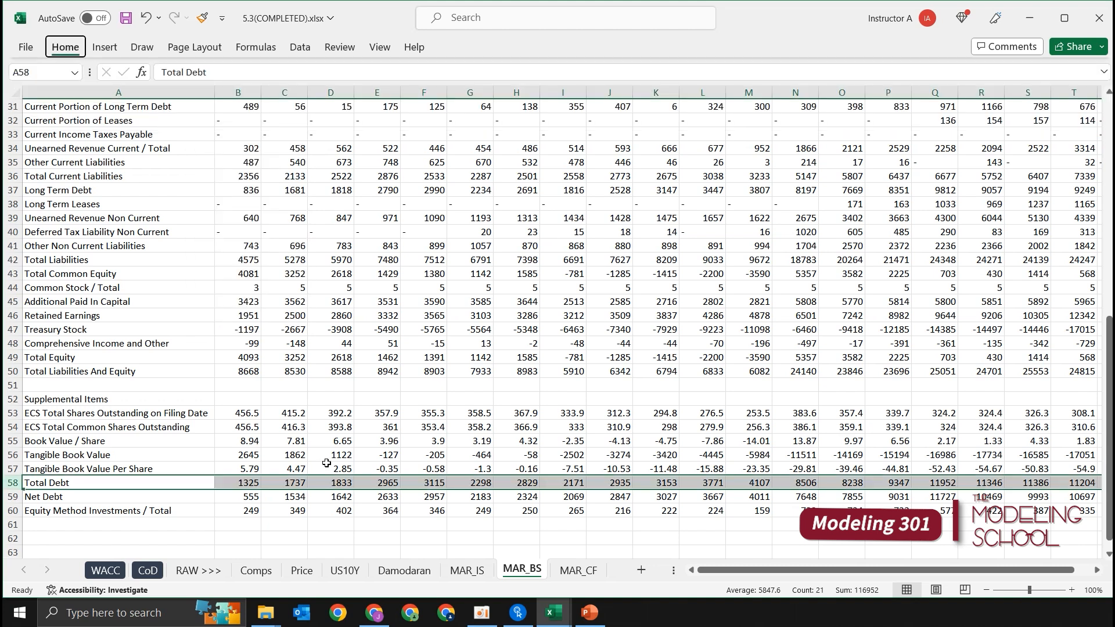
key("h")
key("h")
key("Down")
key("Left")
key("Left")
key("Left")
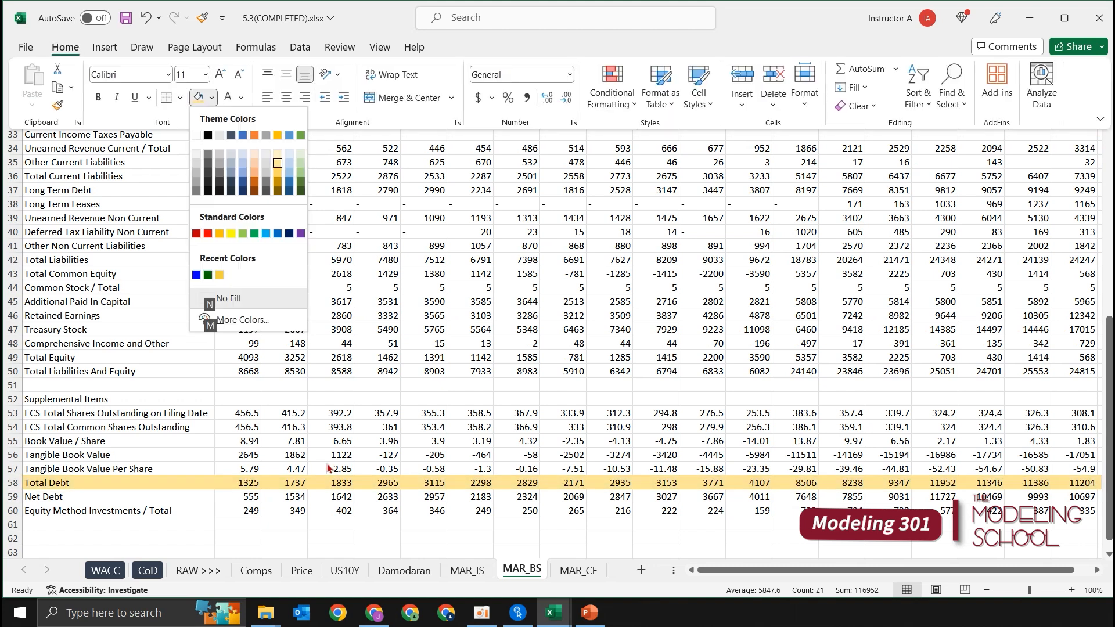
key("Return")
key("Up")
key("Up")
key("Down")
key("Up")
key("Up")
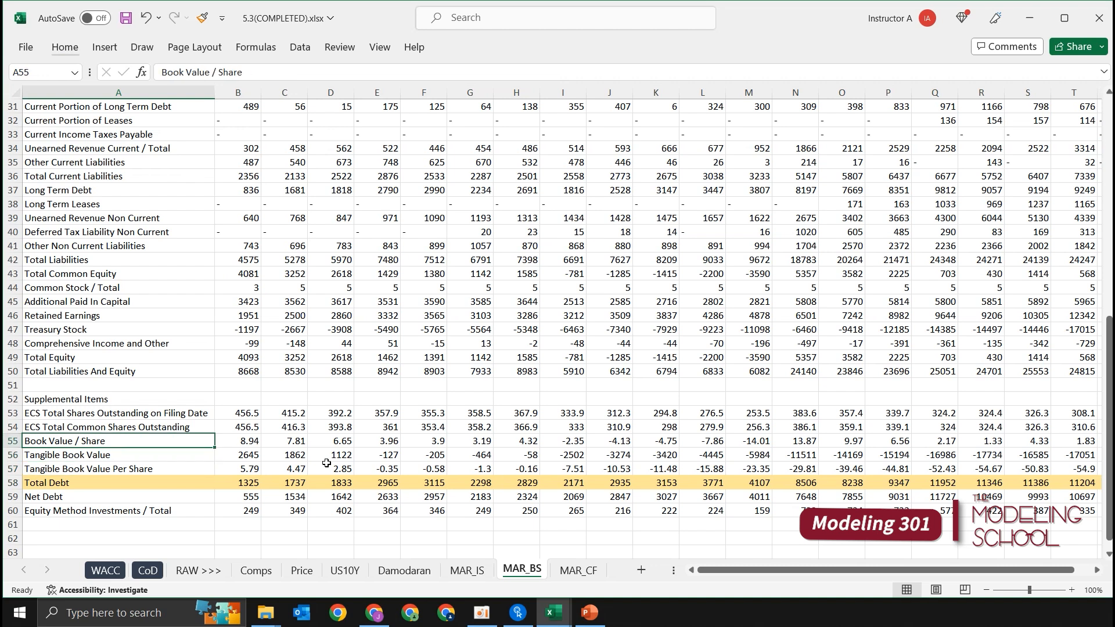
Step: Copy the period headers FY 2004 through Current/LTM from MAR_BS into row 2 of the CoD sheet, starting in C2
scroll(327, 463, "up", 10)
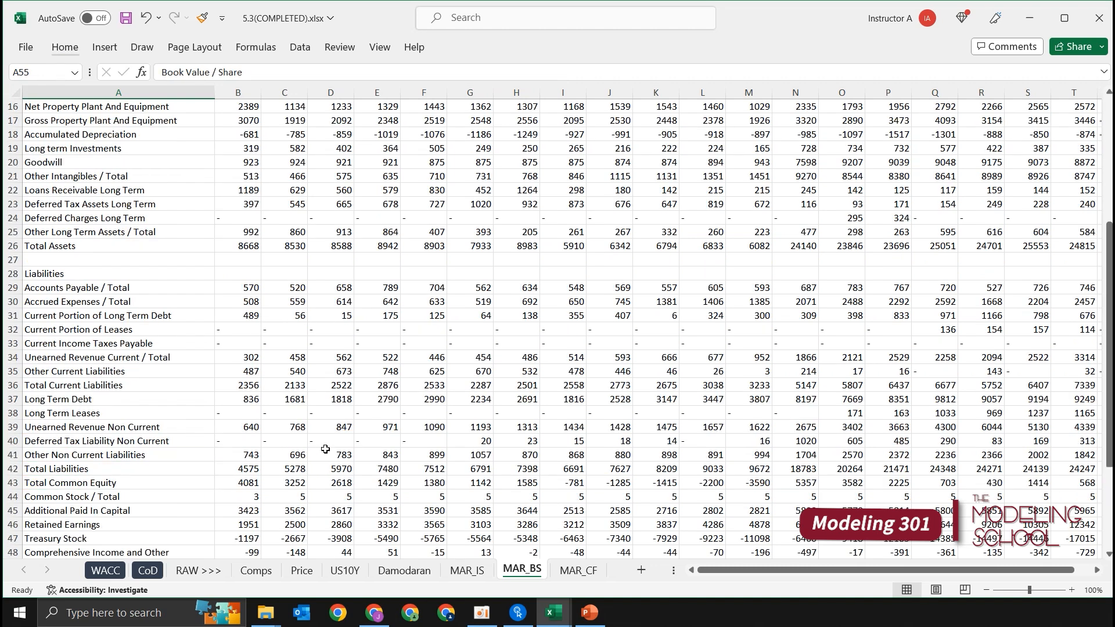
left_click(256, 291)
key("ctrl+Up")
key("ctrl+Up")
key("ctrl+shift+Right")
key("ctrl+c")
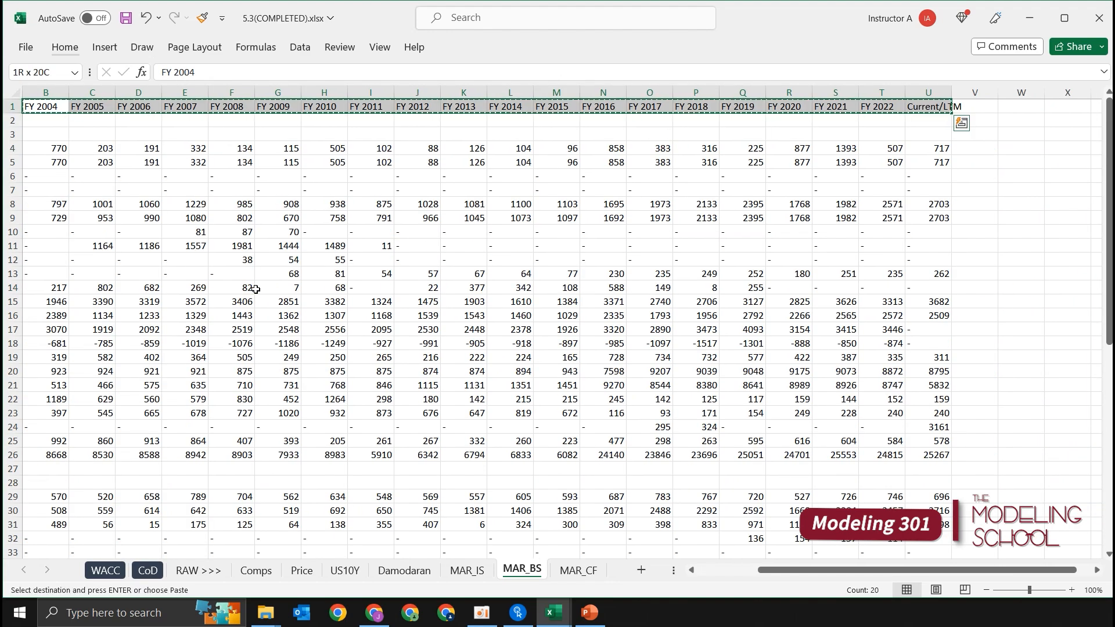
key("ctrl+Page_Up")
key("ctrl+Page_Up")
key("ctrl+Page_Up")
key("ctrl+Page_Up")
key("ctrl+Page_Up")
key("ctrl+Page_Up")
key("ctrl+Page_Up")
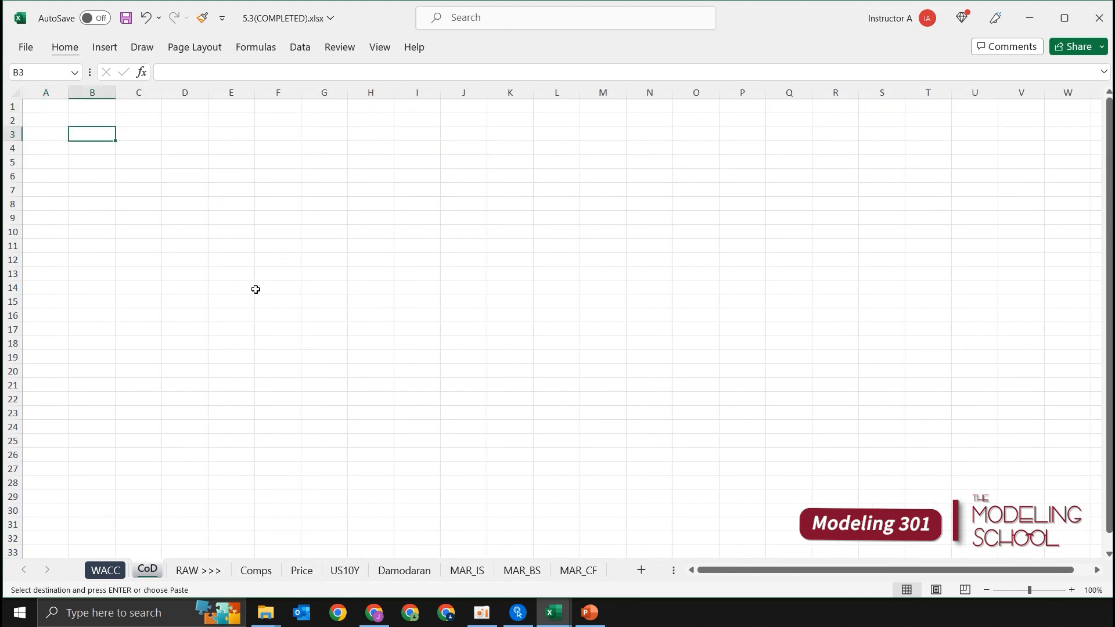
key("Up")
key("ctrl+v")
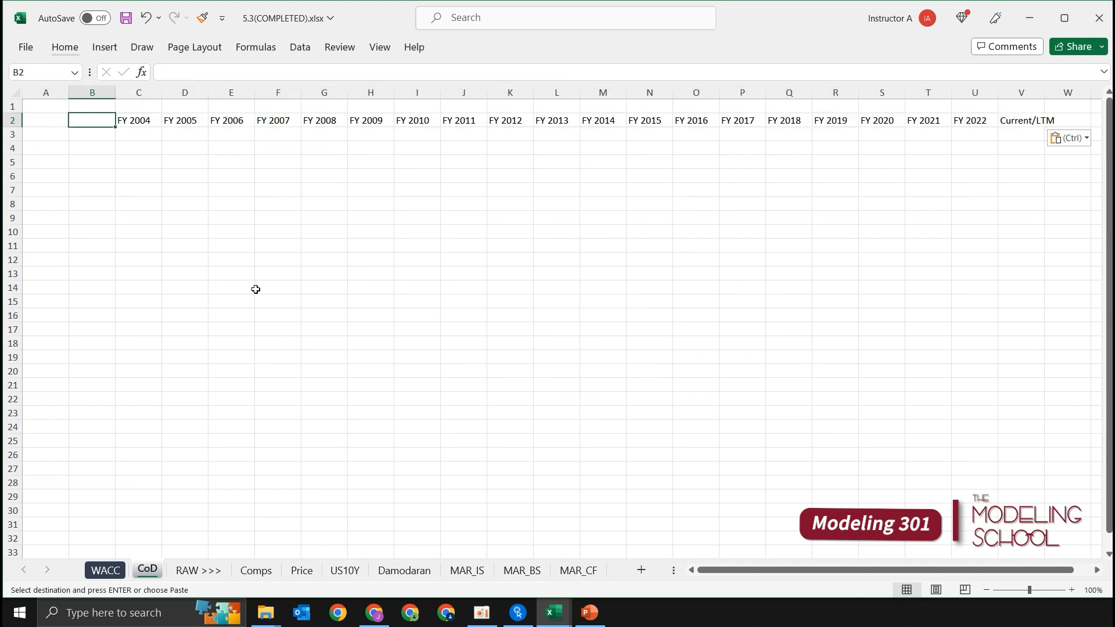
Step: Label B3 "Total Debt (Year-End)" and autofit the width of column B to it
key("Down")
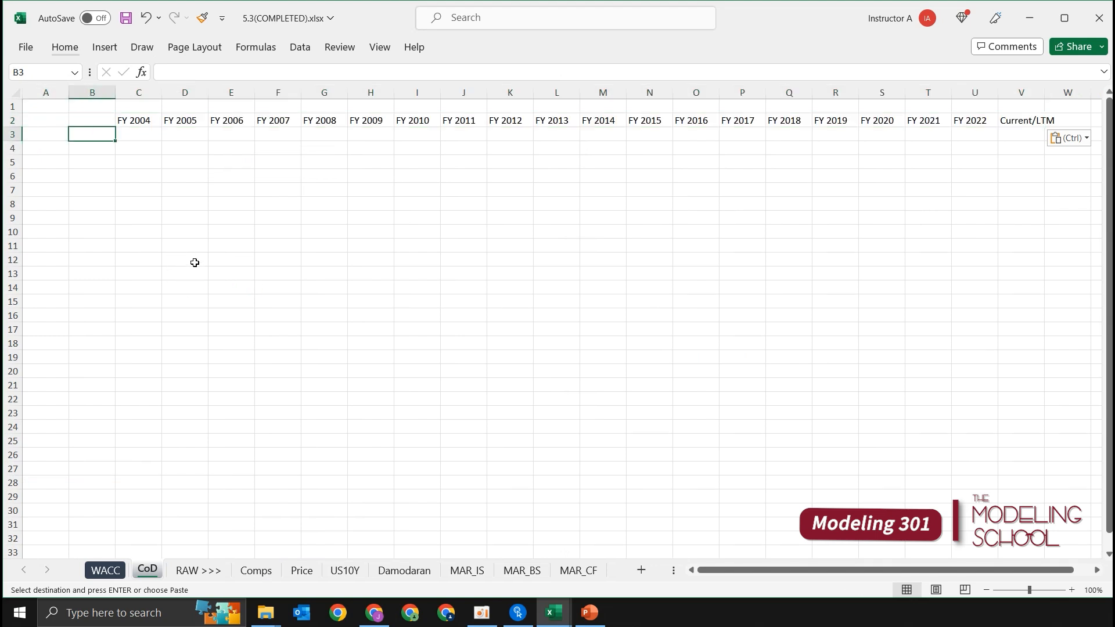
type("Total D")
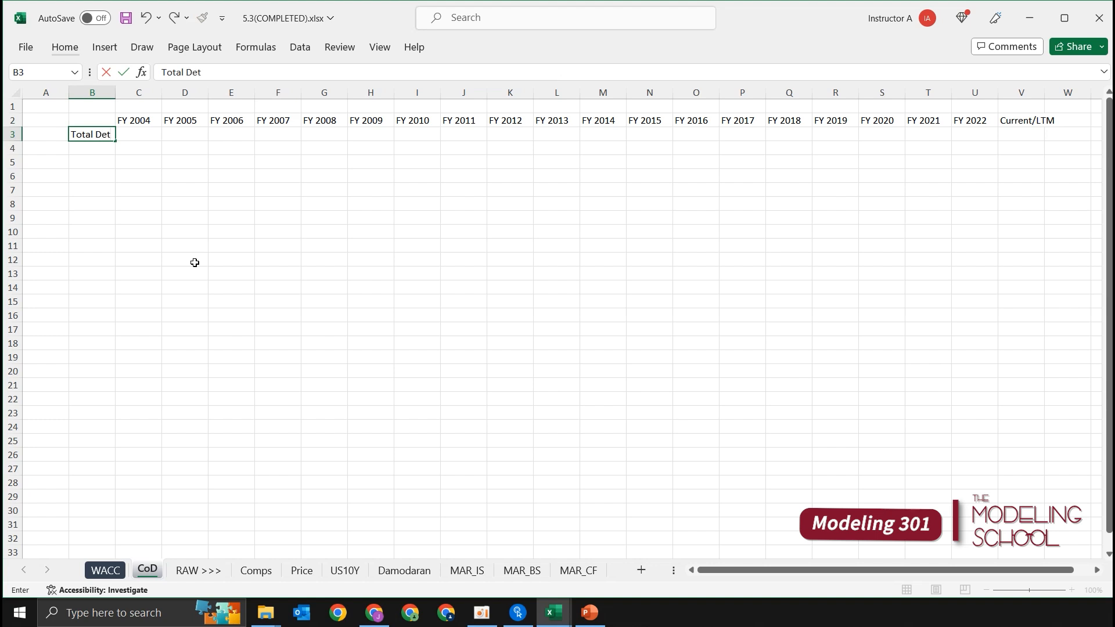
type("ebt (Year-End)")
key("Return")
key("Up")
key("alt+h")
key("o")
key("i")
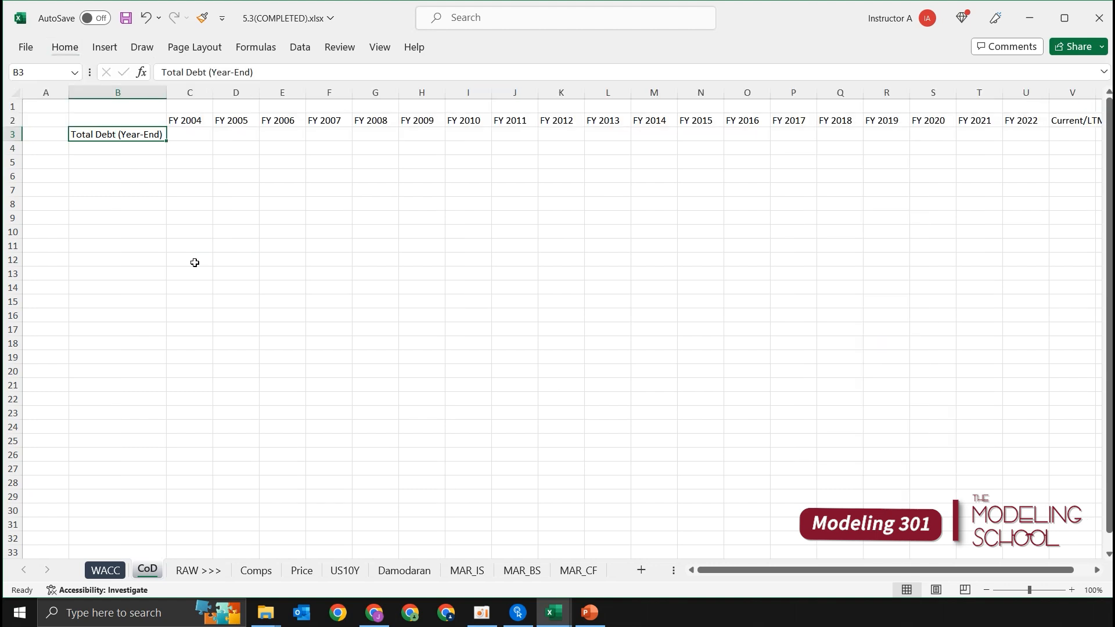
Step: Label B5 "Interest Expense", leaving row 4 blank between the two line items
key("Down")
key("Down")
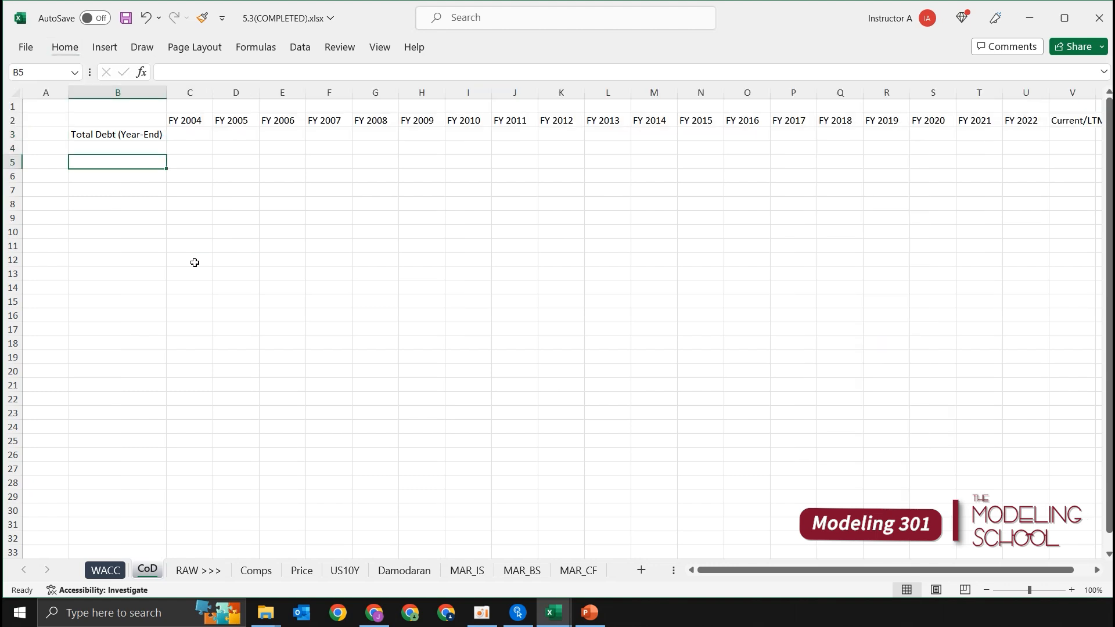
type("Intere")
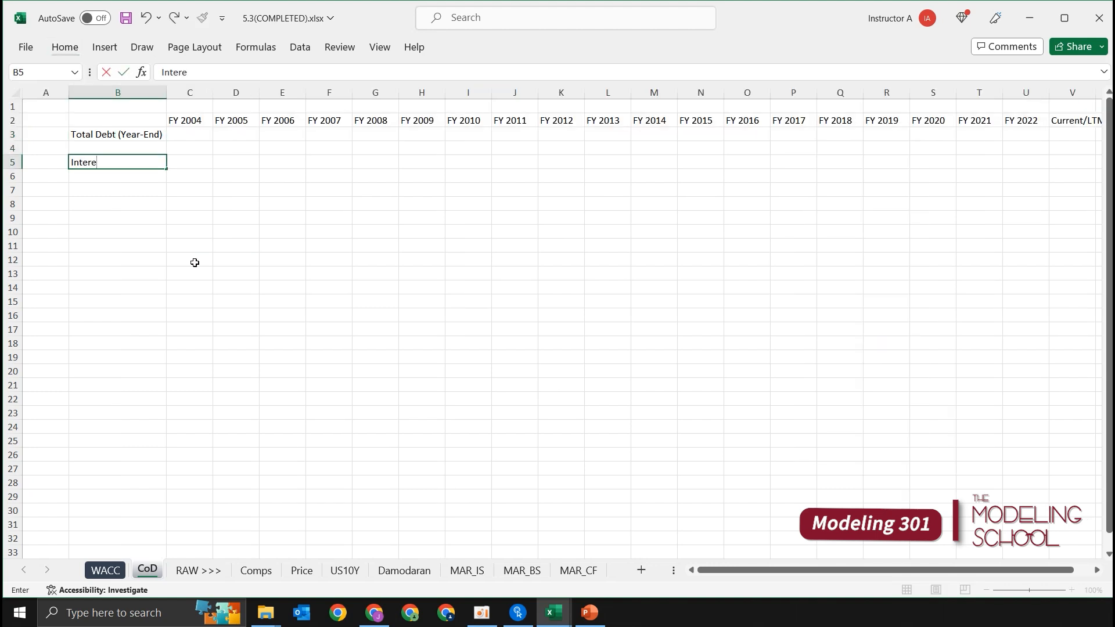
type("st Expense")
key("ctrl+Return")
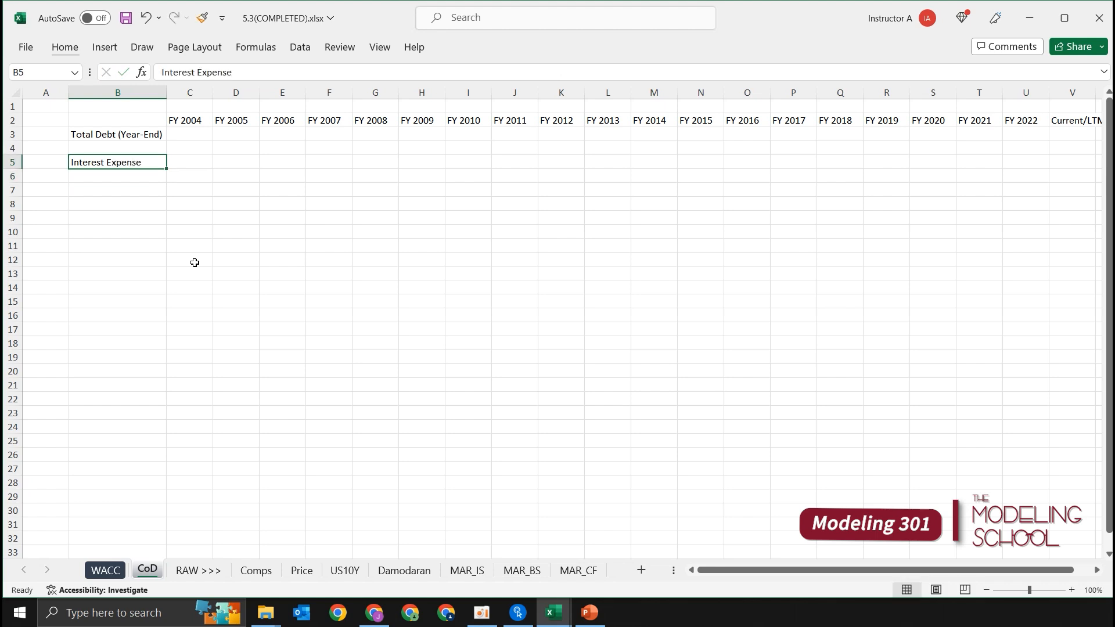
Step: Link the FY 2004 Total Debt (Year-End) in C3 to the Total Debt value in MAR_BS!B58
key("Up")
key("Up")
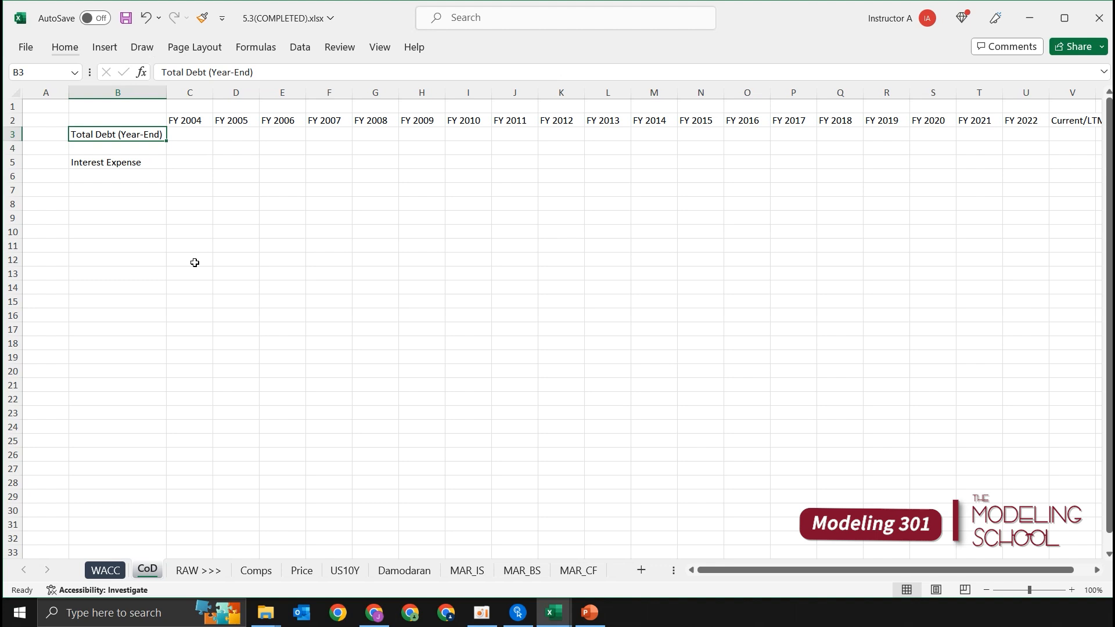
key("Right")
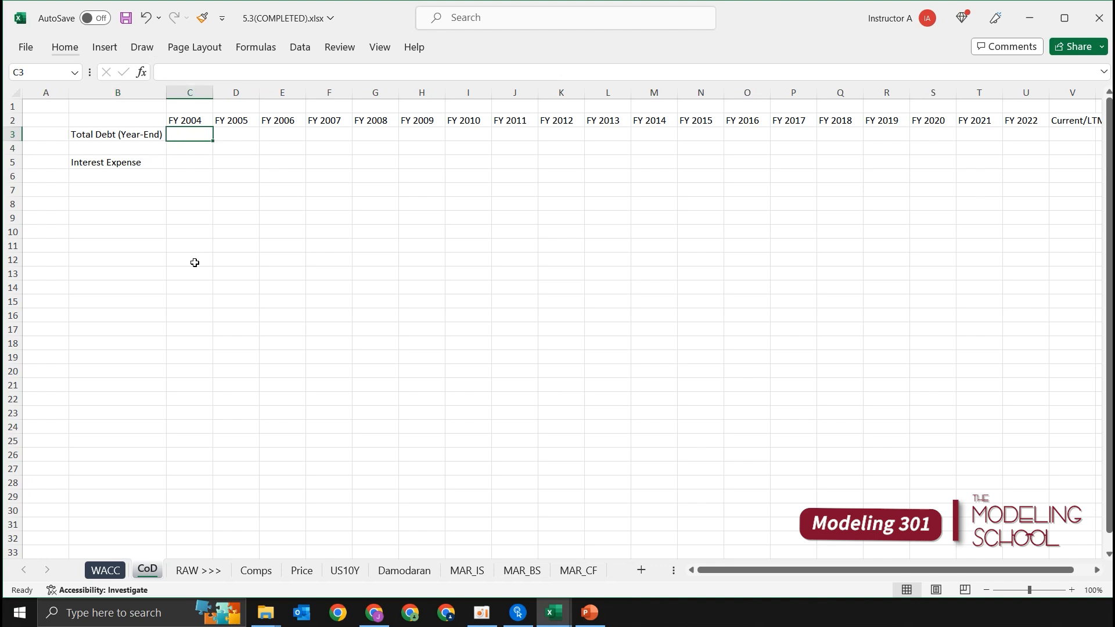
type("+")
key("ctrl+Page_Down")
key("ctrl+Page_Down")
key("ctrl+Page_Down")
key("ctrl+Page_Down")
key("ctrl+Page_Down")
key("ctrl+Page_Down")
key("ctrl+Page_Down")
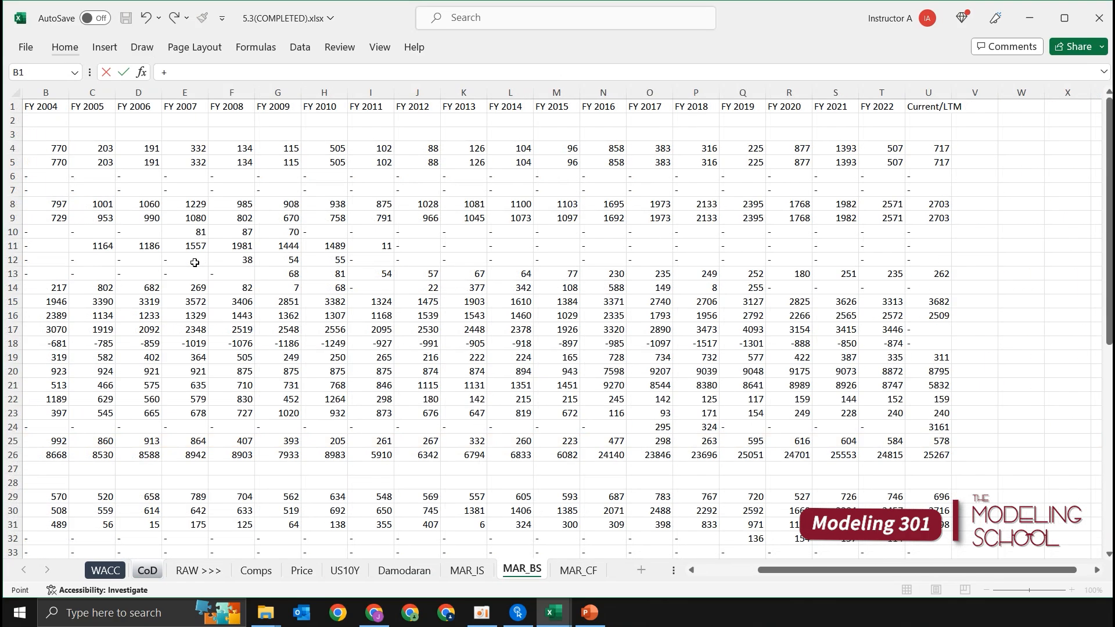
key("Left")
key("Down")
key("Down")
key("ctrl+Down")
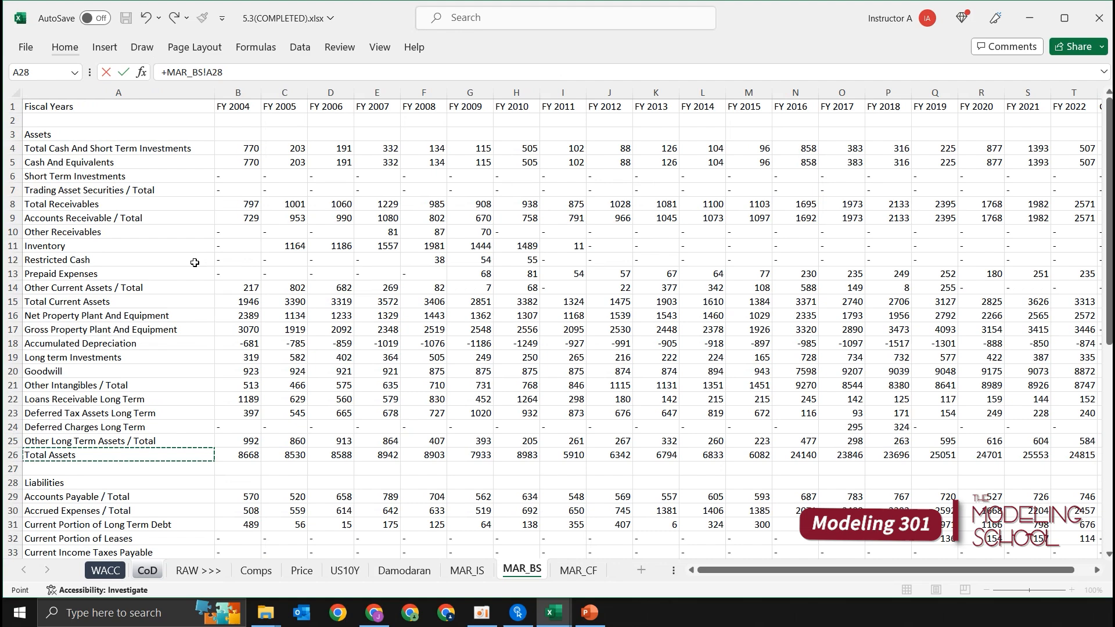
key("ctrl+Down")
key("ctrl+Up")
key("Up")
key("Up")
key("Up")
key("Up")
key("Up")
key("Down")
key("Down")
key("Down")
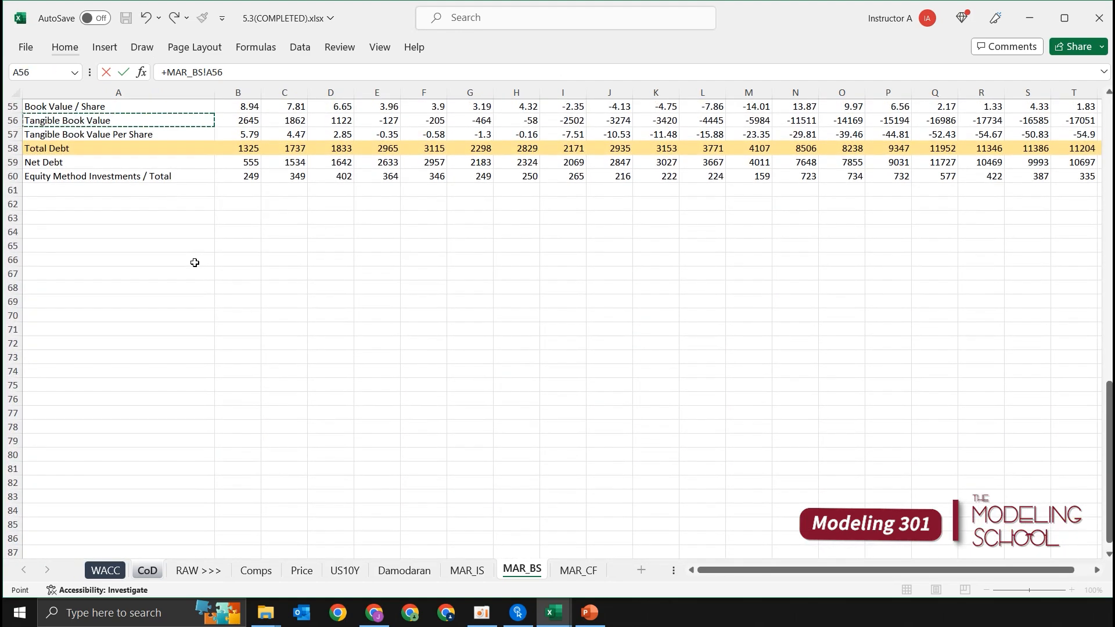
key("Right")
scroll(195, 262, "up", 18)
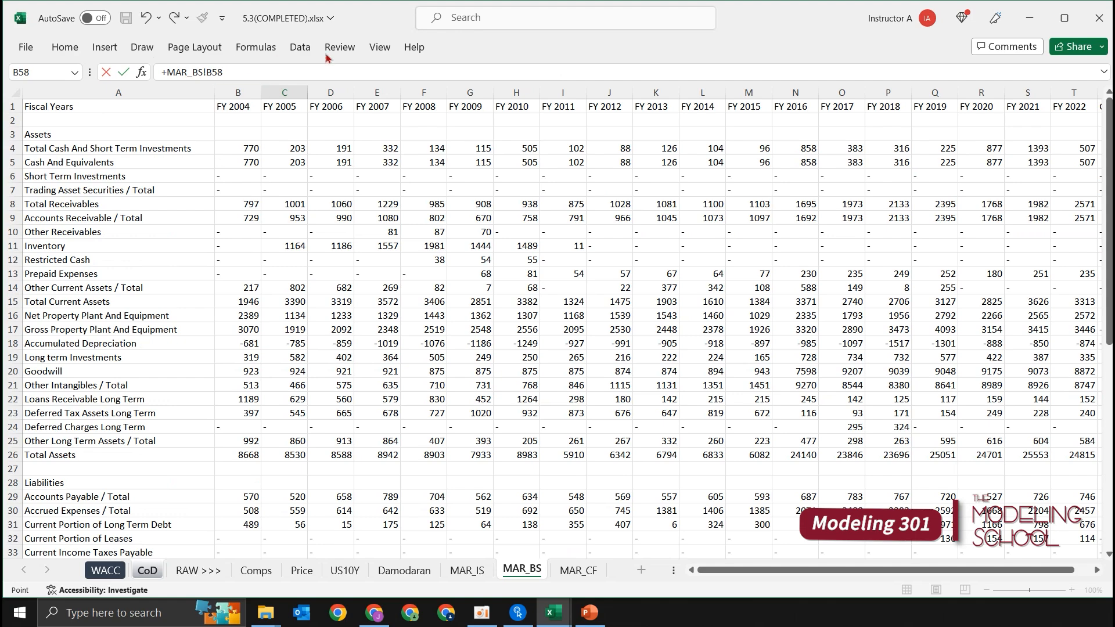
scroll(313, 163, "down", 7)
scroll(314, 162, "down", 6)
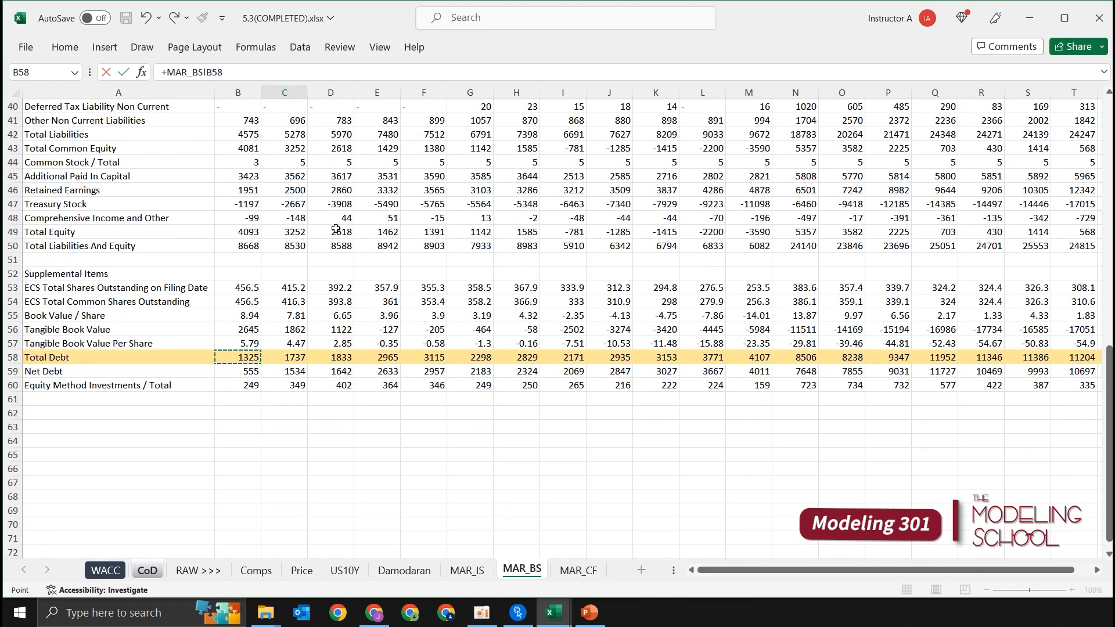
key("ctrl+Return")
Step: Fill the Total Debt link across row 3 through Current/LTM, clearing the extra formula in W3
key("shift+Right")
key("shift+Right")
key("shift+Right")
key("shift+Right")
key("shift+Right")
key("shift+Right")
key("shift+Right")
key("shift+Right")
key("shift+Right")
key("shift+Right")
key("shift+Right")
key("shift+Right")
key("shift+Right")
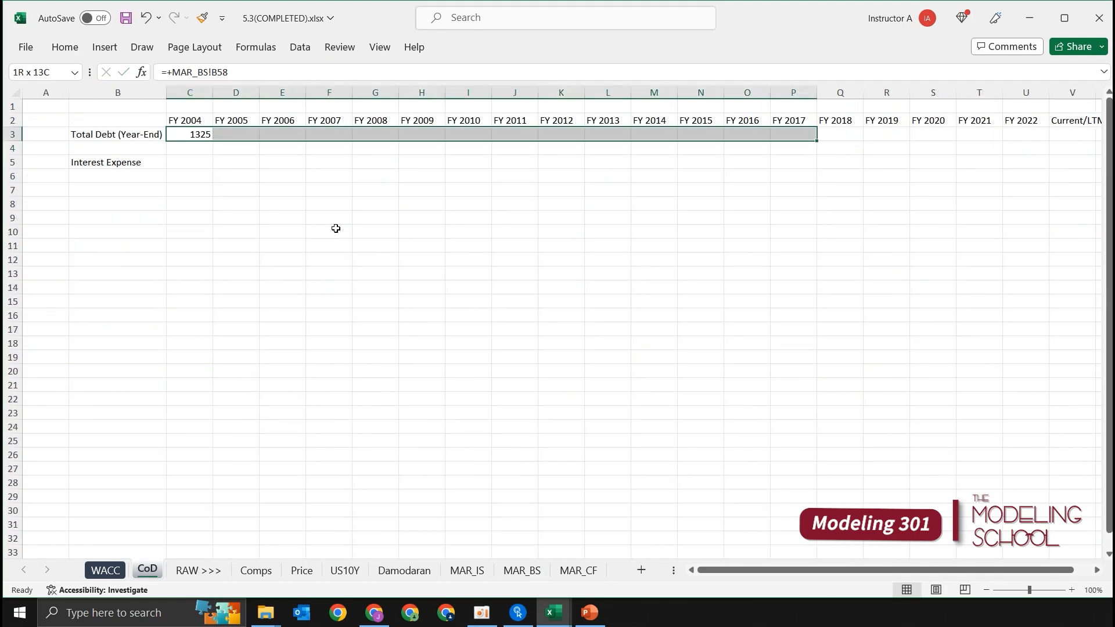
key("shift+Right")
key("shift+Right")
key("shift+Right")
key("shift+Right")
key("shift+Right")
key("shift+Right")
key("shift+Right")
key("ctrl+r")
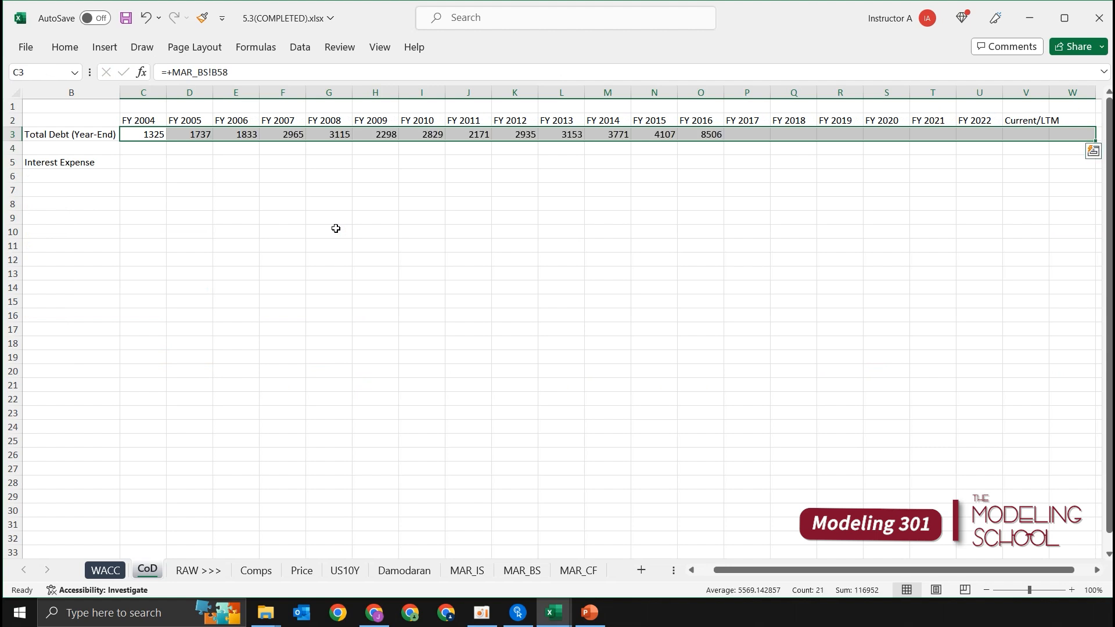
key("Right")
key("ctrl+Right")
key("Delete")
Step: Link the FY 2004 Interest Expense in C5 to the interest expense total in MAR_IS!B25
key("Down")
key("Down")
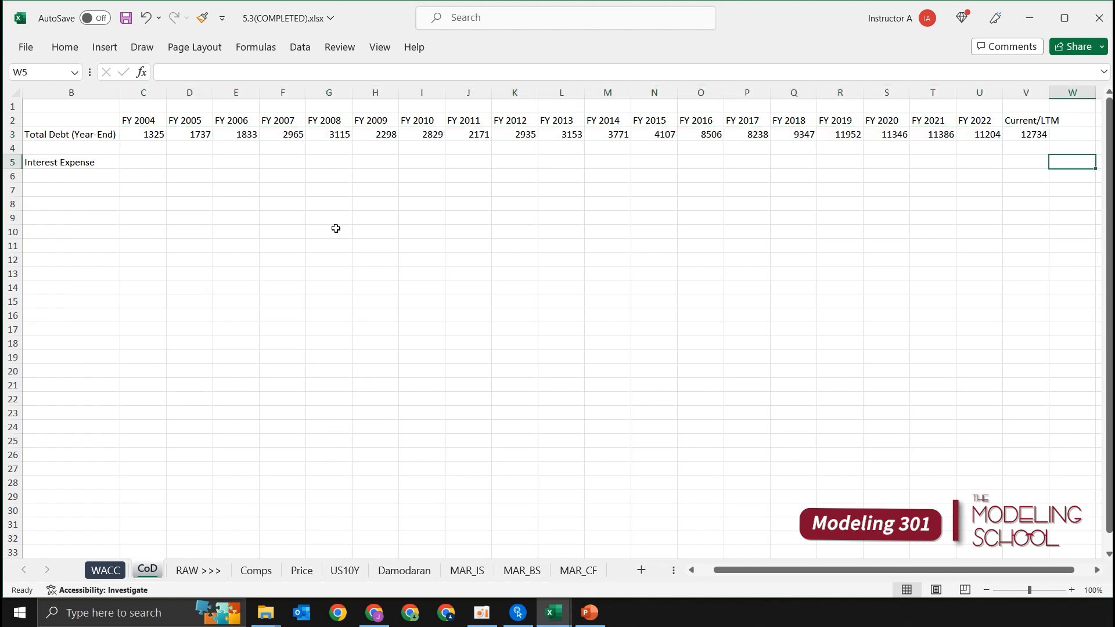
key("Home")
key("Right")
key("Right")
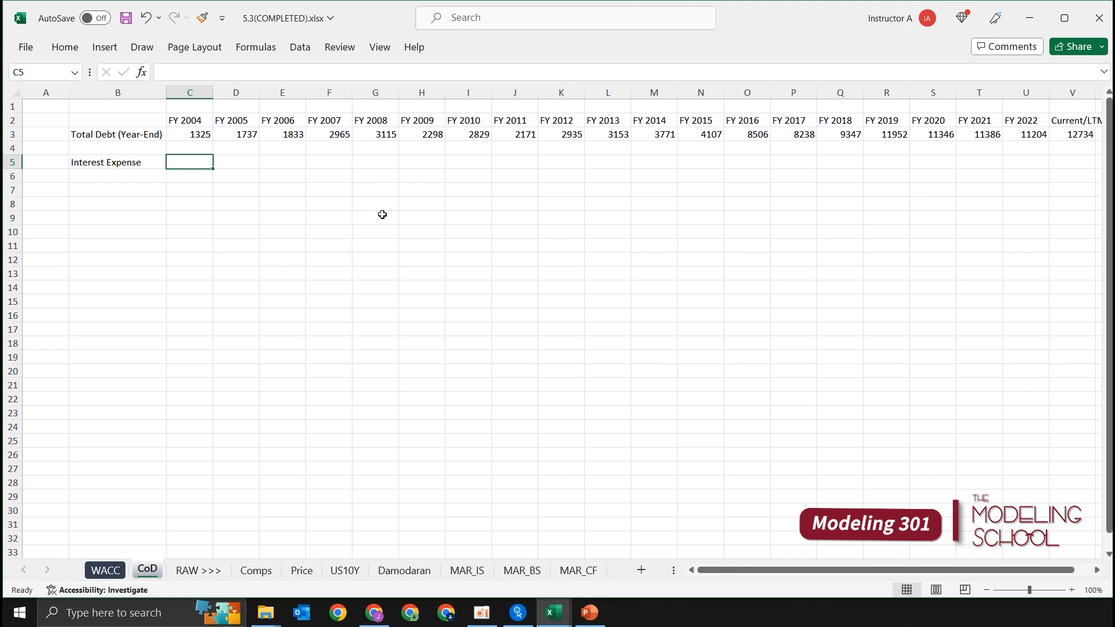
type("=")
key("ctrl+Page_Down")
key("ctrl+Page_Down")
key("ctrl+Page_Down")
key("ctrl+Page_Down")
key("ctrl+Page_Down")
key("ctrl+Page_Down")
key("Down")
key("Down")
key("Down")
key("Down")
key("Down")
key("Down")
key("Down")
key("Down")
key("Down")
key("Down")
key("Down")
key("Down")
key("Down")
key("Down")
key("Down")
key("Down")
key("Down")
key("Down")
key("Down")
key("Down")
key("Down")
key("Down")
key("Right")
key("Return")
Step: Reverse the sign of the Interest Expense link in C5 so the formula reads =-MAR_IS!B25
key("shift+Right")
key("shift+Right")
key("shift+Right")
key("shift+Right")
key("shift+Right")
key("shift+Right")
key("shift+Right")
key("shift+Right")
key("shift+Right")
key("shift+Right")
key("shift+Right")
key("shift+Right")
key("Left")
key("Right")
key("F2")
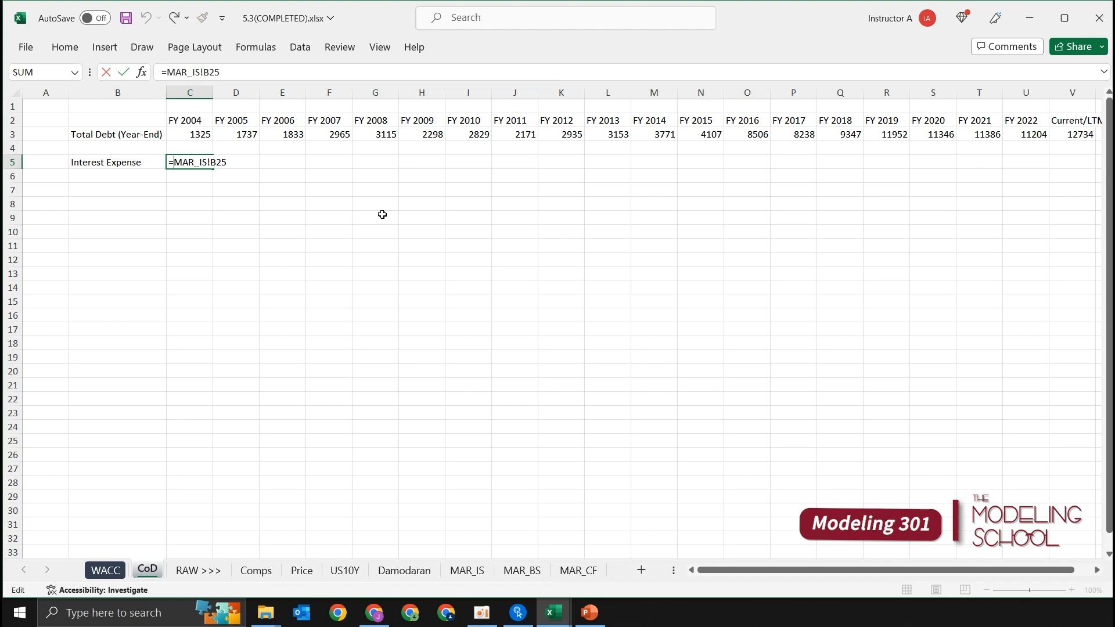
key("Home")
key("Right")
type("-")
key("Return")
Step: Fill the Interest Expense formula from C5 across row 5 through the Current/LTM column
key("Up")
key("shift+Right")
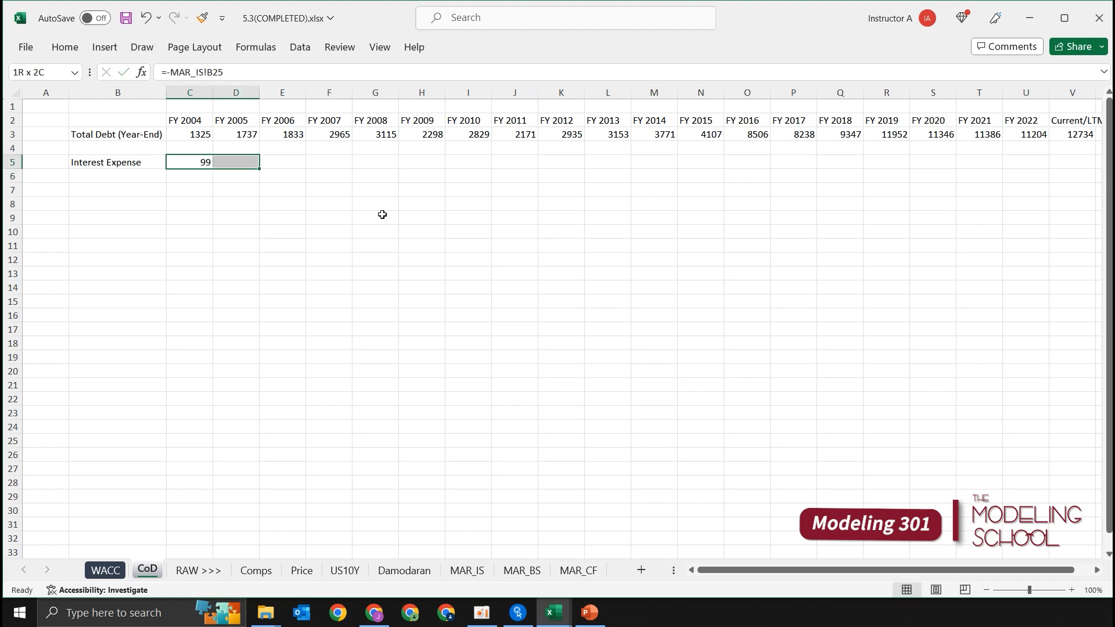
key("shift+Right")
key("shift+Right")
key("shift+Right")
key("shift+Right")
key("shift+Right")
key("shift+Right")
key("shift+Right")
key("shift+Right")
key("shift+Right")
key("shift+Right")
key("shift+Right")
key("shift+Right")
key("shift+Right")
key("shift+Right")
key("shift+Right")
key("shift+Right")
key("shift+Right")
key("shift+Right")
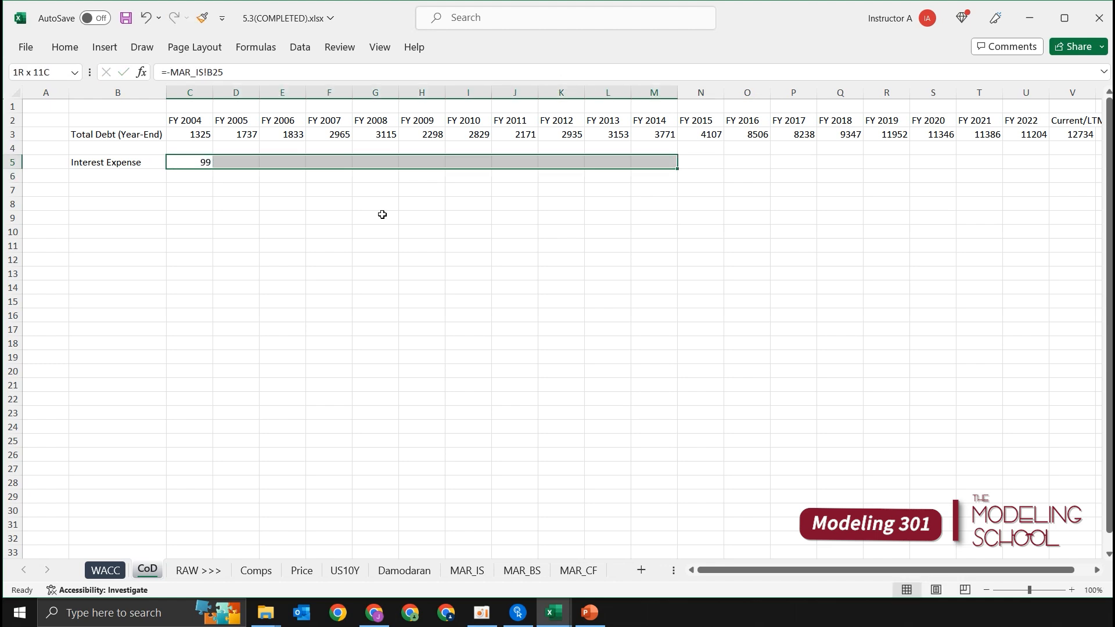
key("ctrl+r")
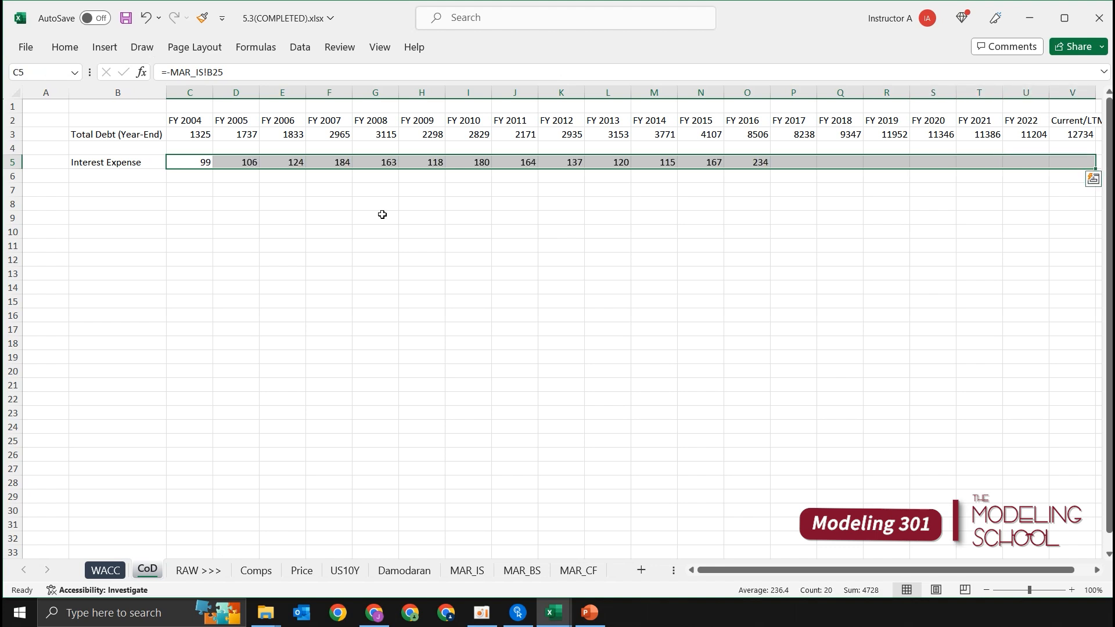
Step: Examine the Interest Expense values in row 5 across the periods, especially the most recent fiscal years
key("Up")
key("Down")
key("ctrl+Right")
key("Left")
key("Left")
key("Left")
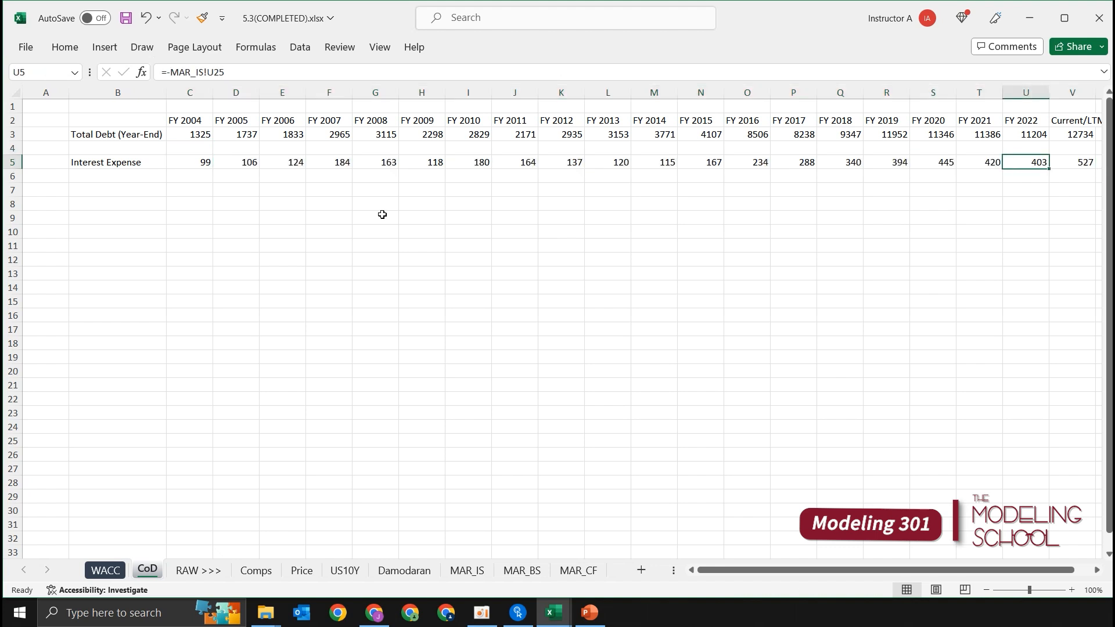
key("Left")
key("Home")
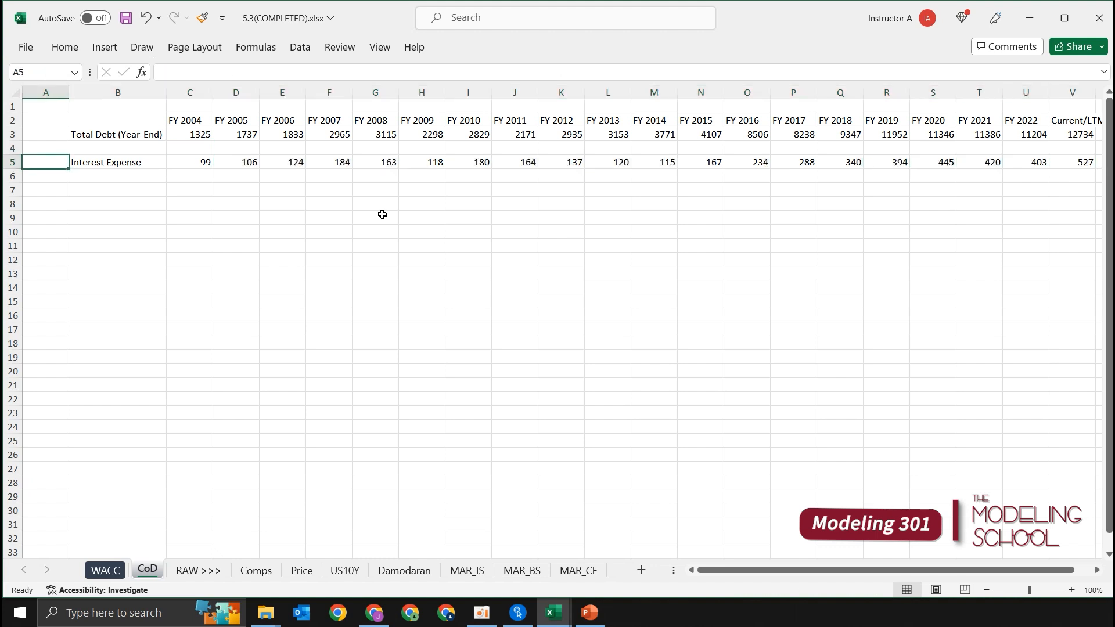
key("Right")
key("Down")
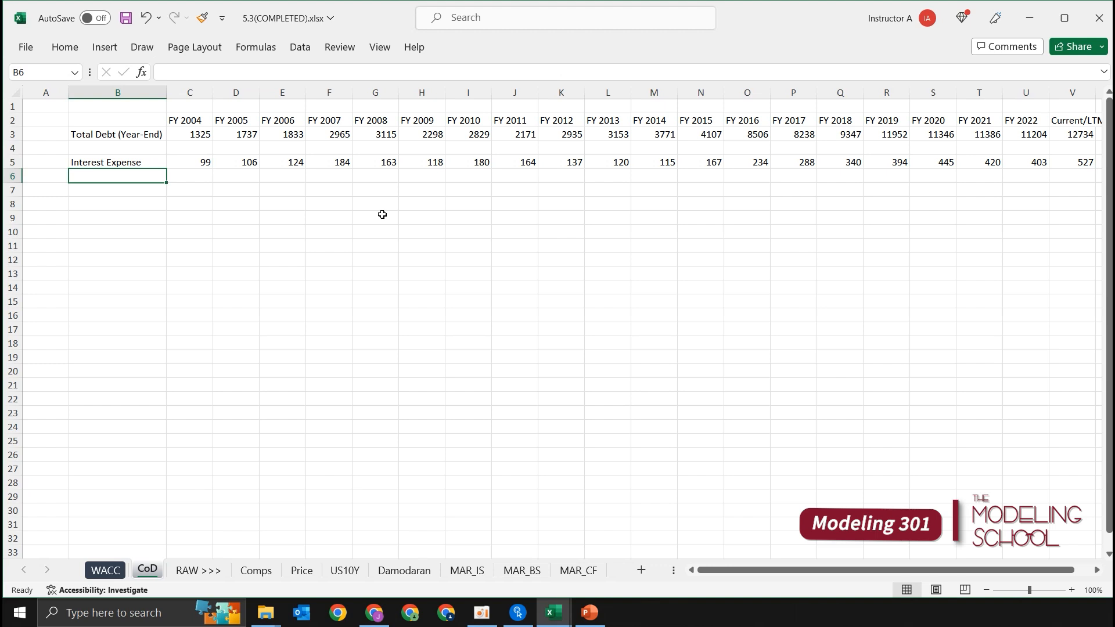
key("Right")
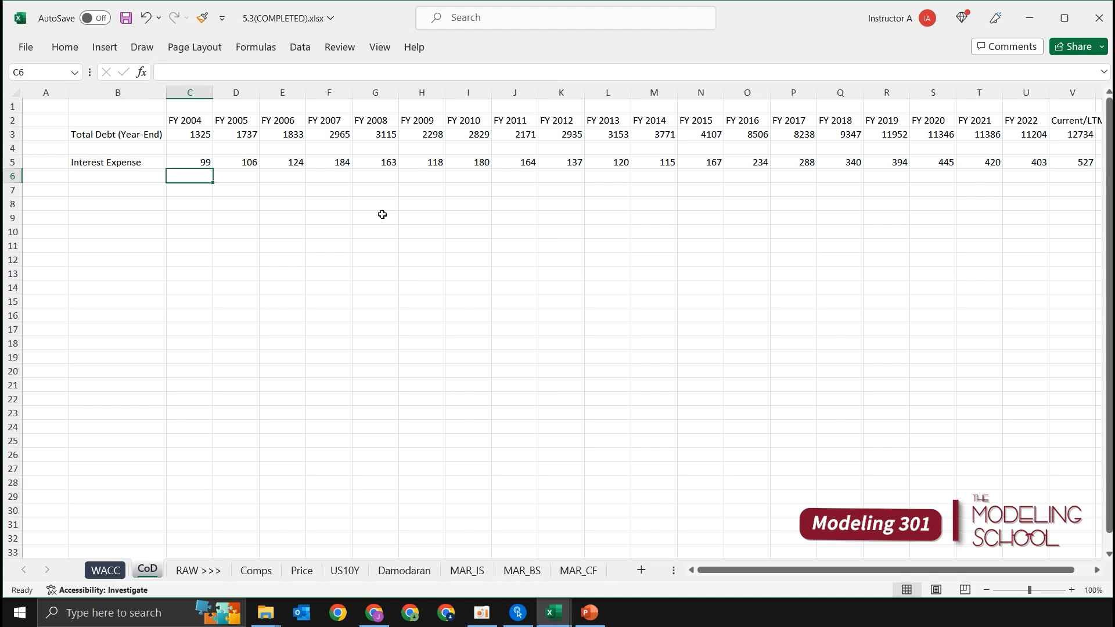
key("Up")
key("Up")
key("Up")
key("Down")
key("Down")
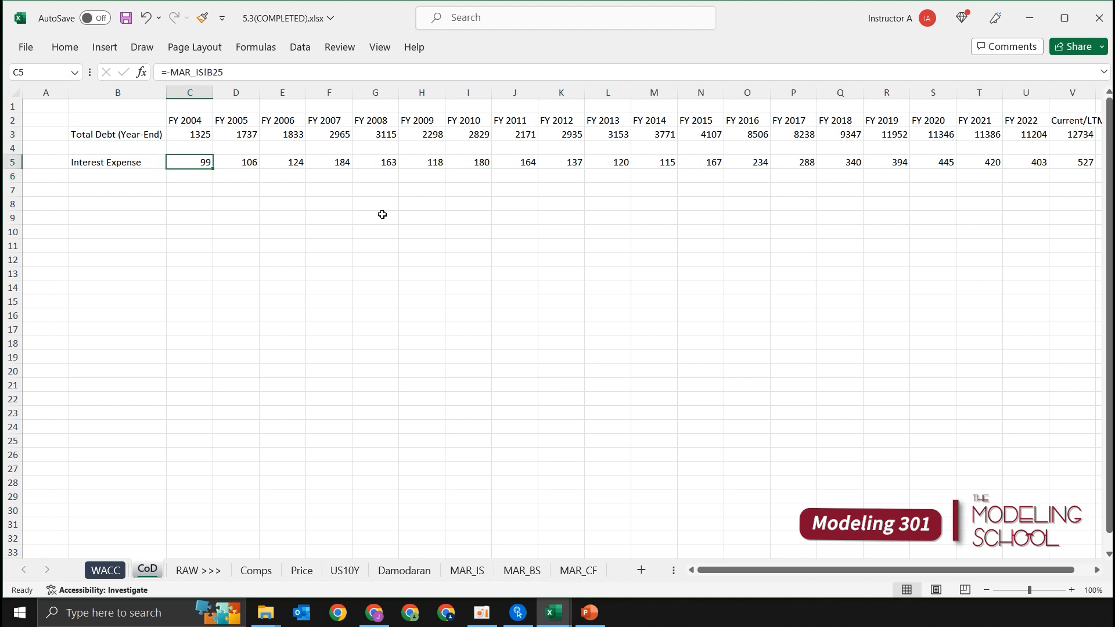
Step: Reuse the Total Debt label from B3 in B4, changing it to Total Debt (Average)
key("Left")
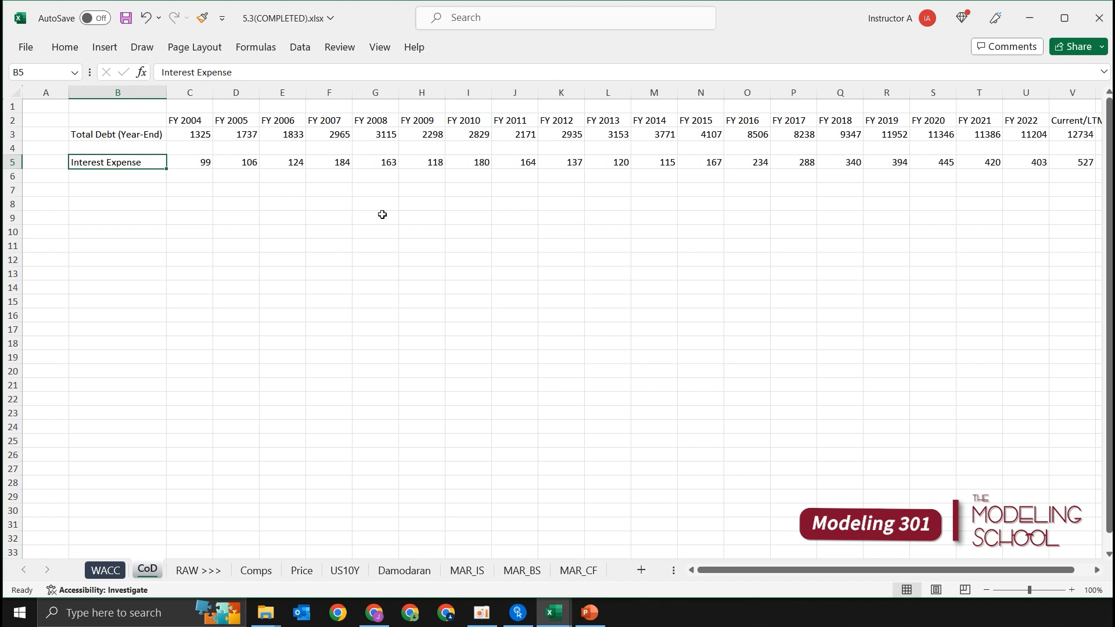
key("Up")
key("Up")
key("Down")
key("ctrl+apostrophe")
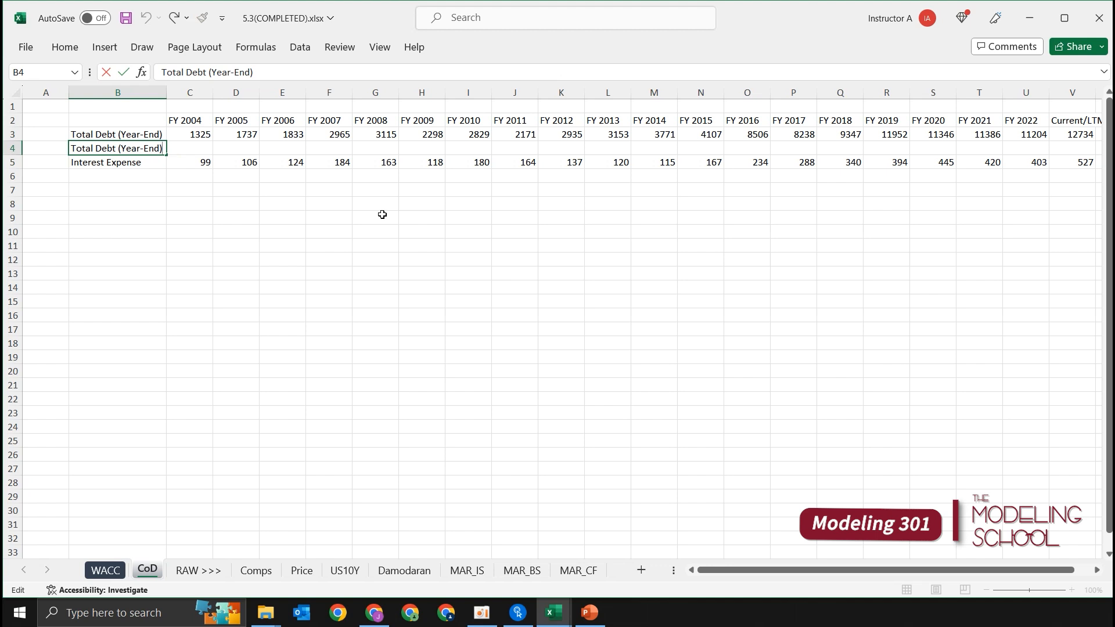
key("ctrl+shift+Left")
key("ctrl+shift+Left")
key("ctrl+shift+Left")
type("Averag")
key("Return")
Step: Calculate the FY 2005 average total debt in D4 with the formula AVERAGE(C3:D3)
key("Up")
key("Right")
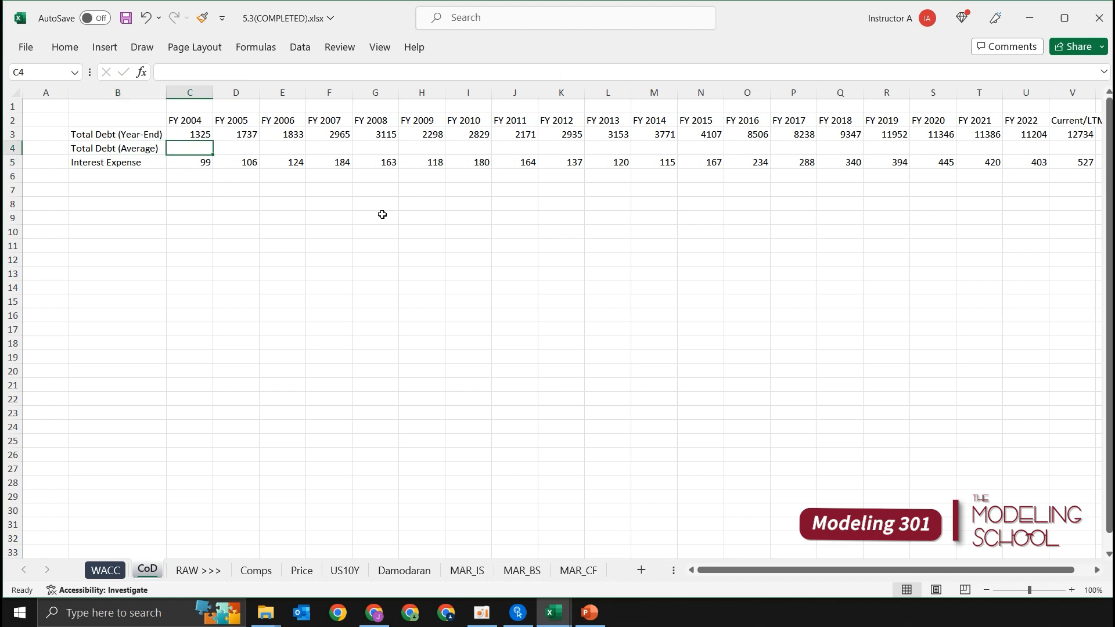
key("Right")
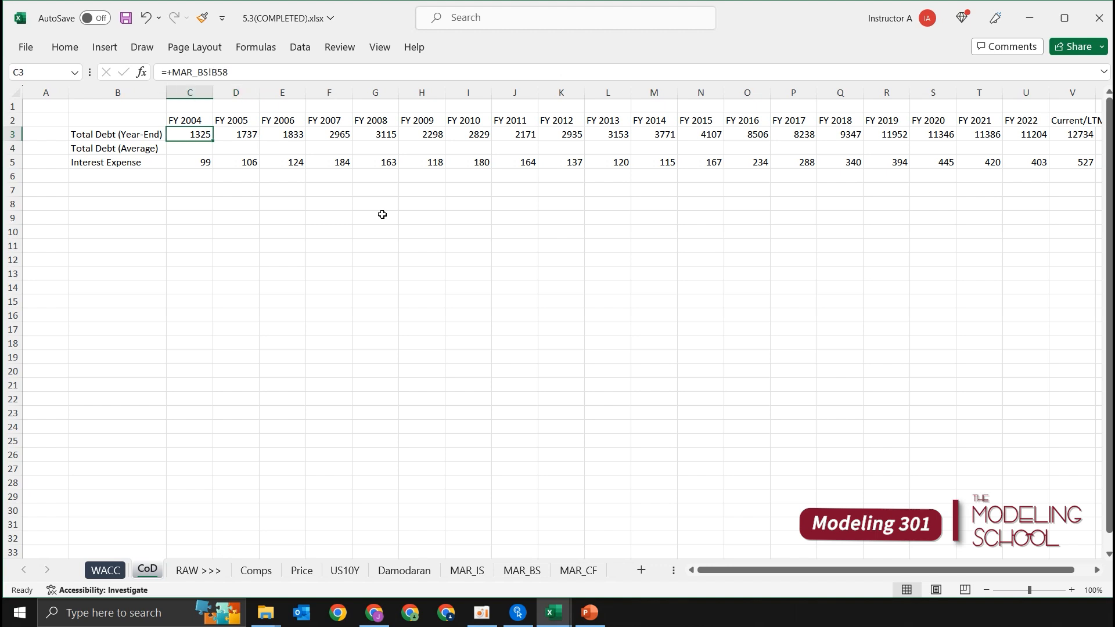
key("Escape")
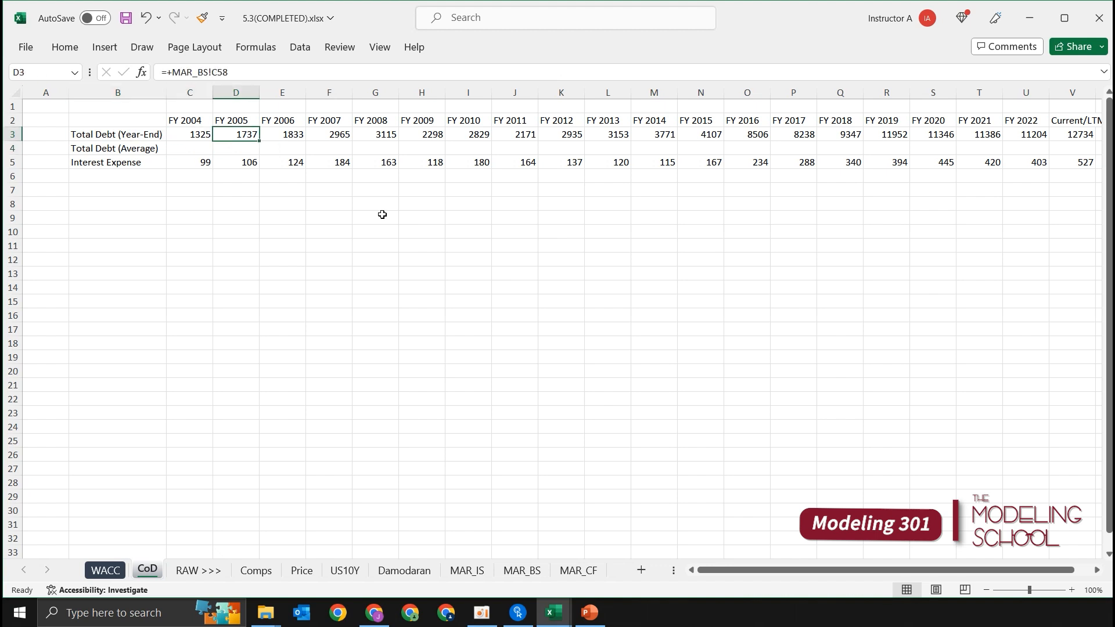
key("Down")
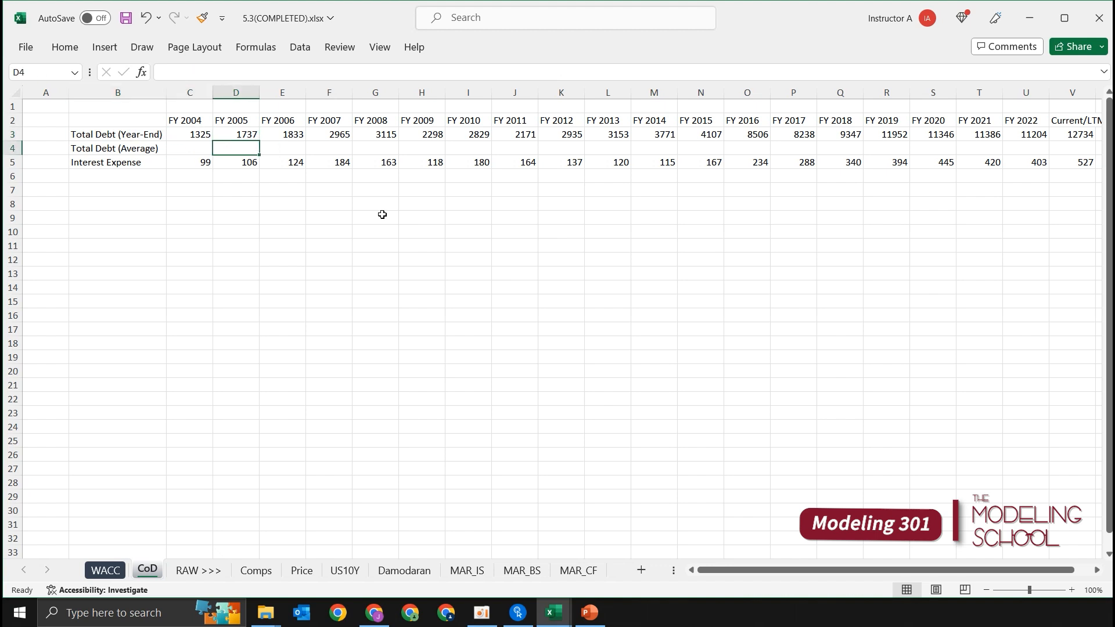
type("+avera")
key("Tab")
key("Up")
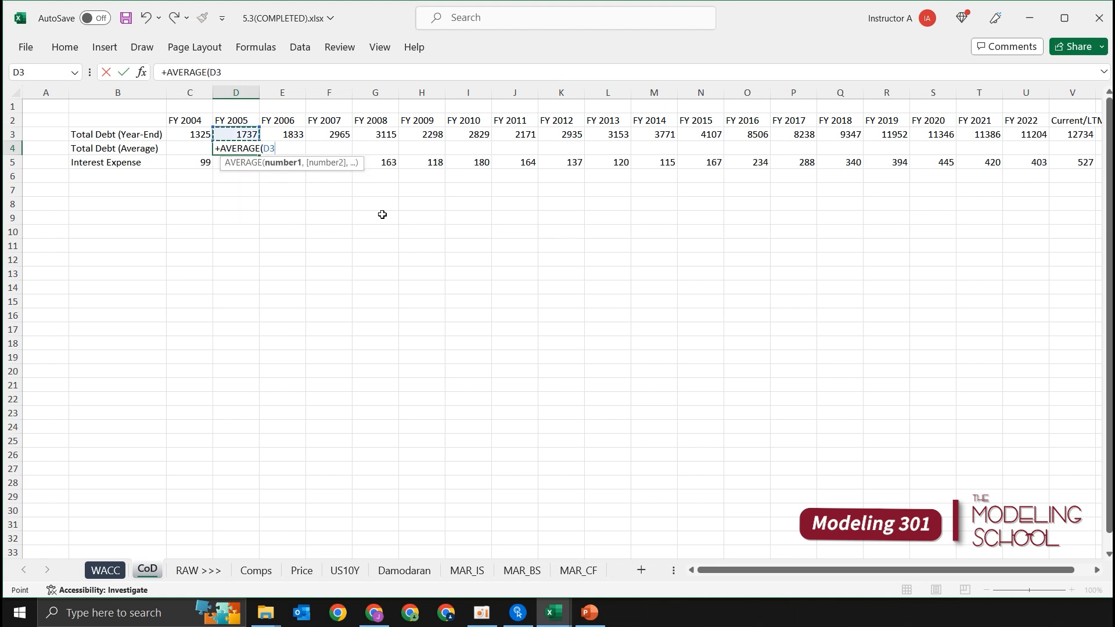
key("shift+Left")
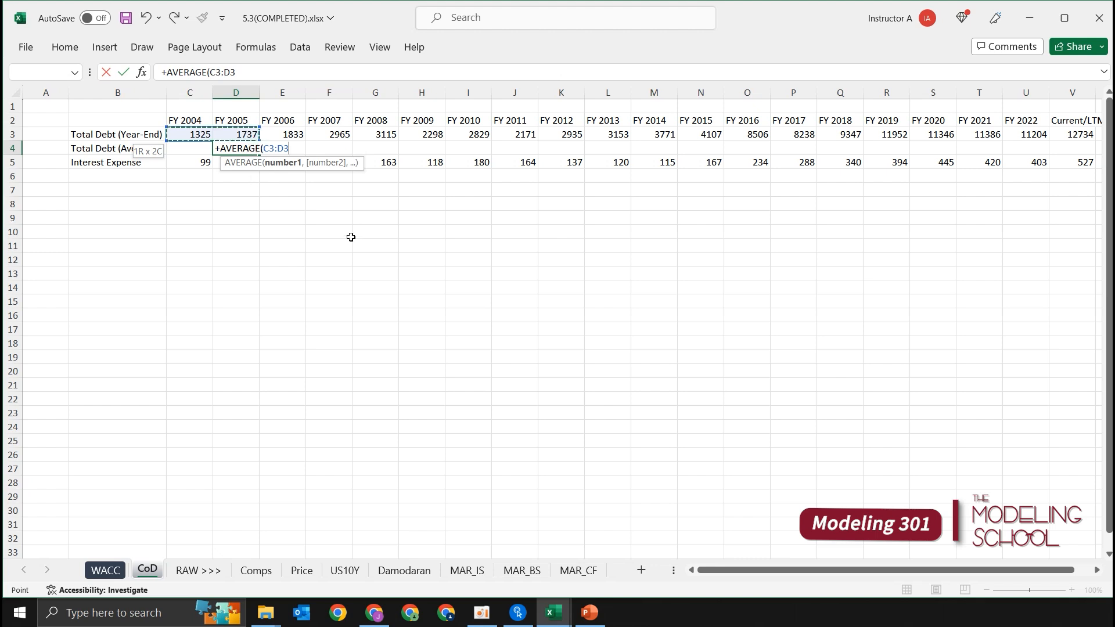
key("Return")
key("Up")
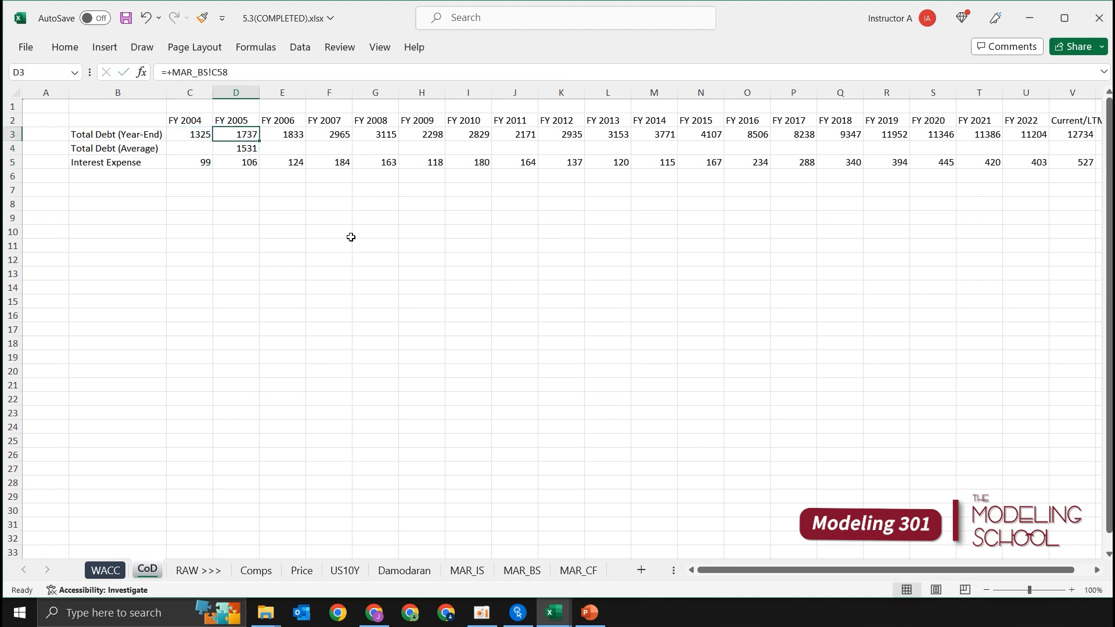
Step: Fill the average debt formula from D4 across row 4 through the Current/LTM column
key("Down")
key("shift+Right")
key("shift+Right")
key("shift+Right")
key("shift+Right")
key("shift+Right")
key("shift+Right")
key("shift+Right")
key("shift+Right")
key("shift+Right")
key("shift+Right")
key("shift+Right")
key("shift+Right")
key("shift+Right")
key("shift+Right")
key("shift+Right")
key("shift+Right")
key("shift+Right")
key("shift+Right")
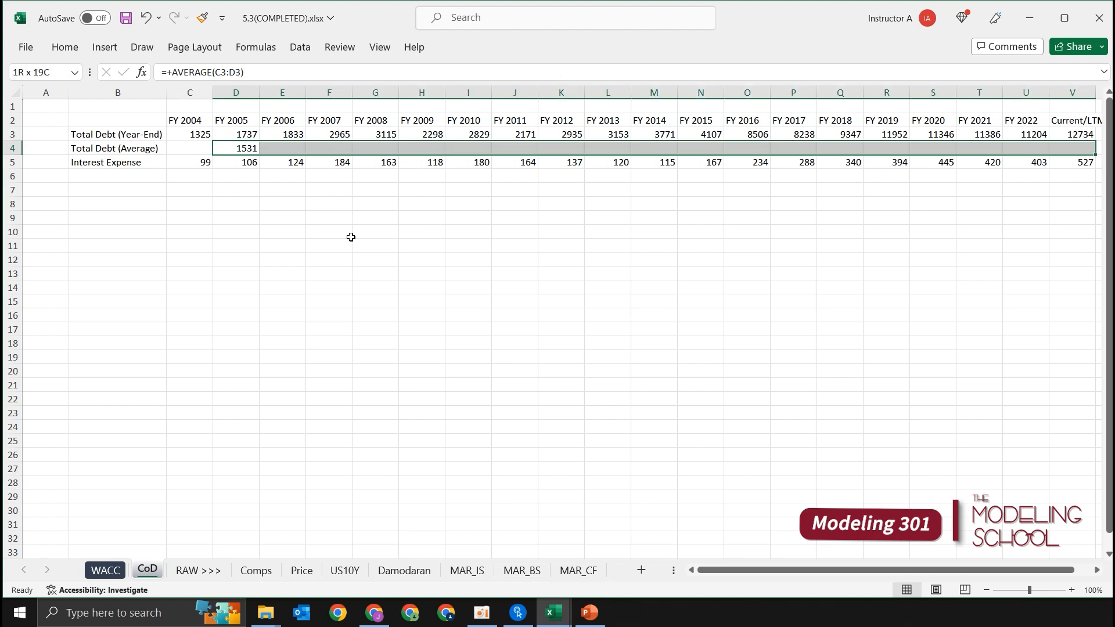
key("ctrl+r")
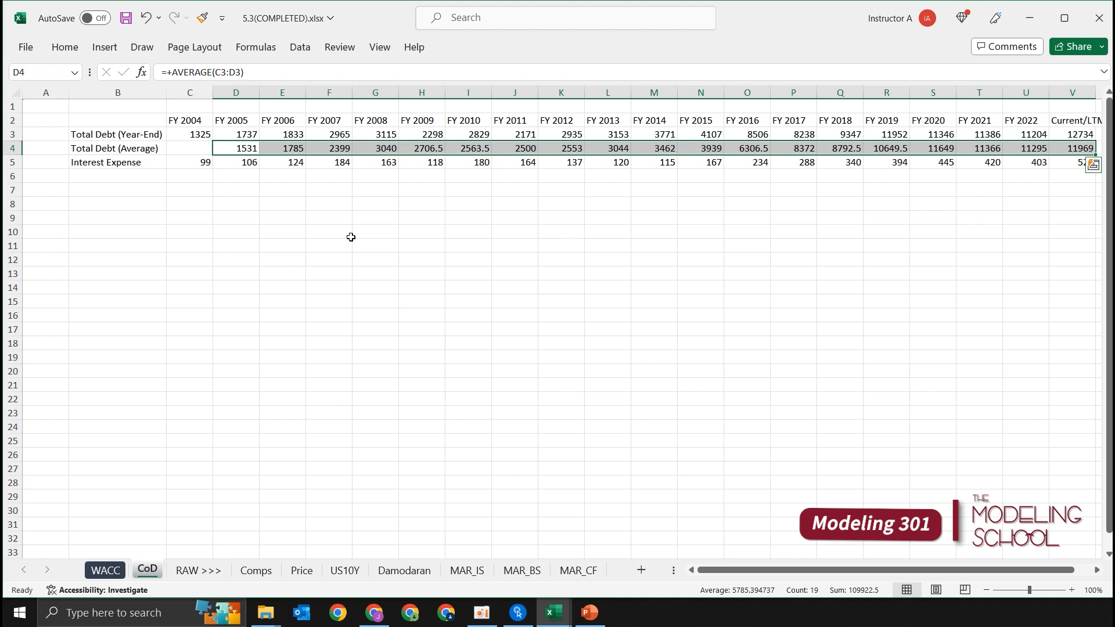
Step: Label B6 Effective Interest Rate and italicize the whole of row 6
key("Down")
key("Left")
key("Down")
key("Left")
type("Eff")
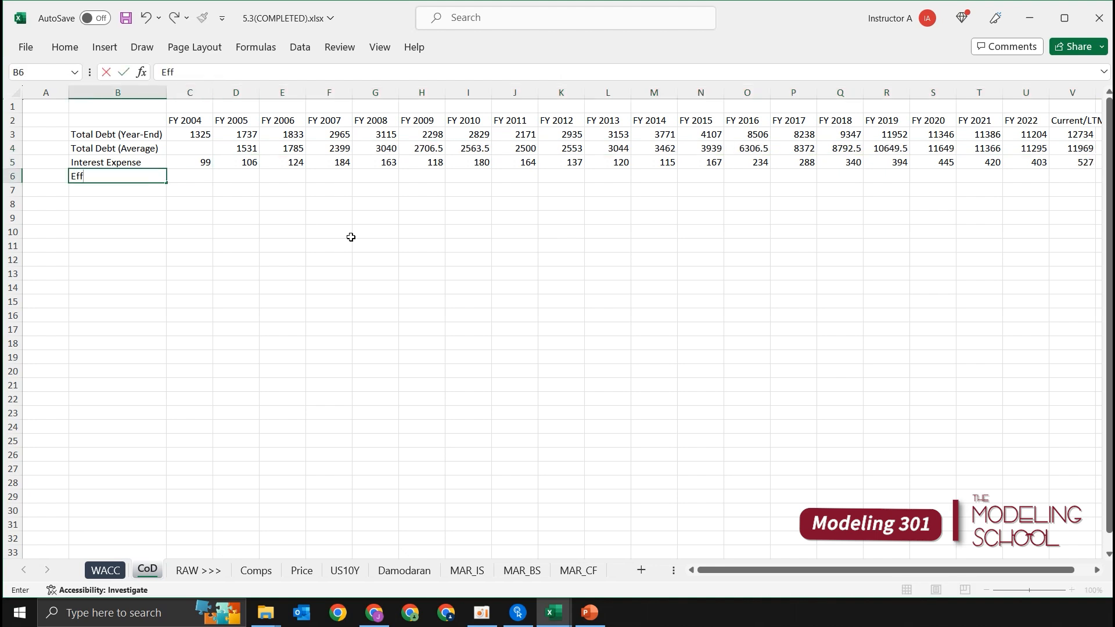
type("ective Interest Rate")
key("Return")
key("Up")
key("shift+space")
key("ctrl+i")
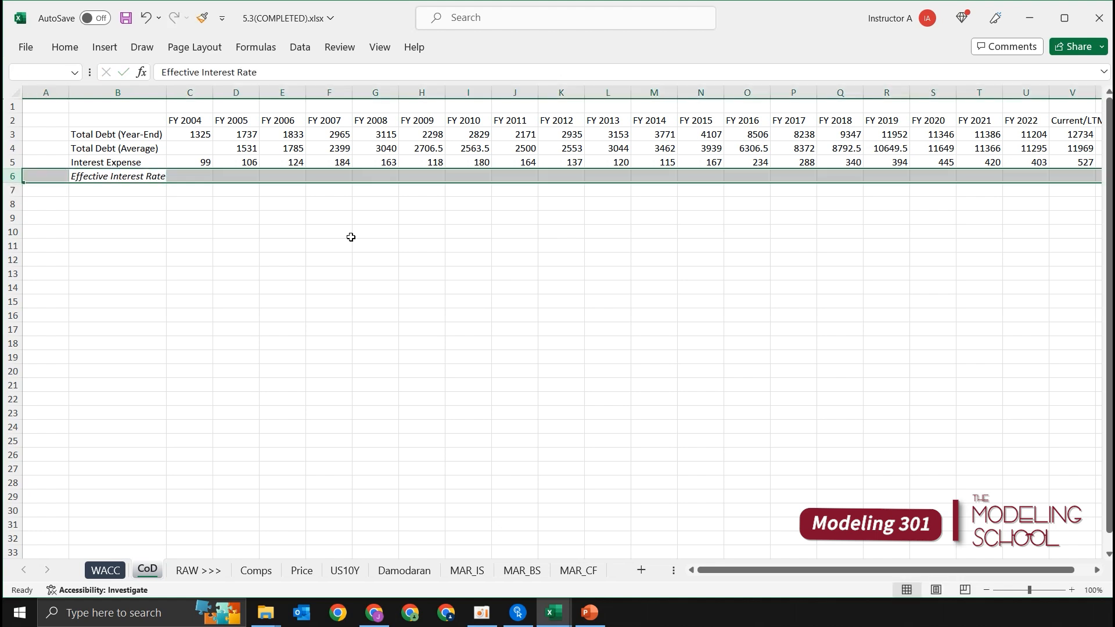
Step: Calculate the FY 2005 Effective Interest Rate in D6 as D5/D4, formatted as a percentage with one decimal
key("Right")
key("Right")
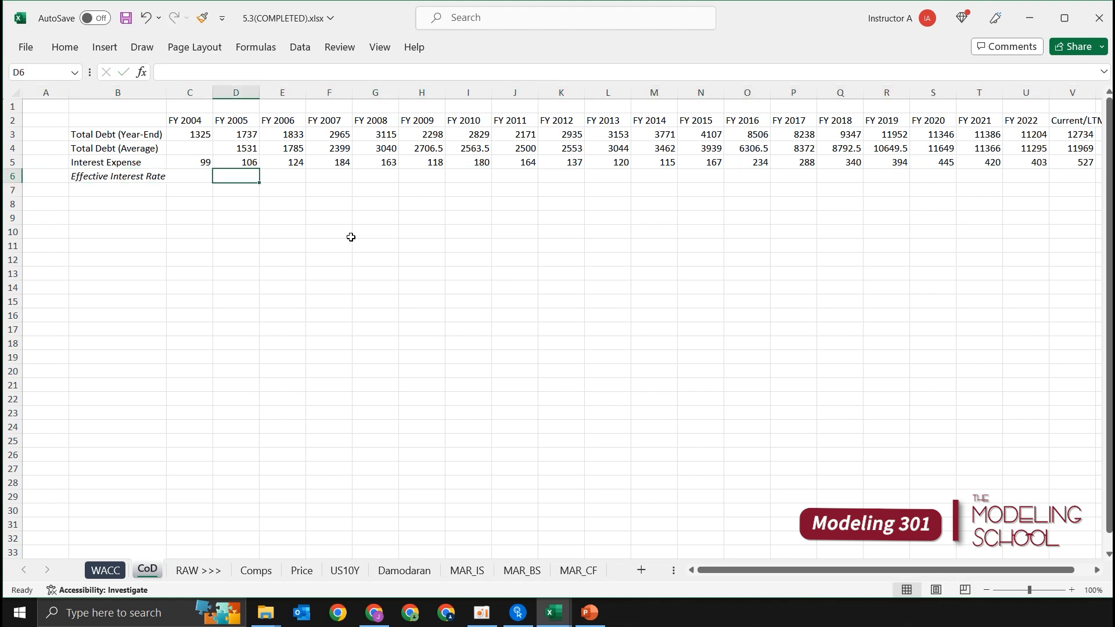
type("+")
key("Up")
type("/")
key("Up")
key("Up")
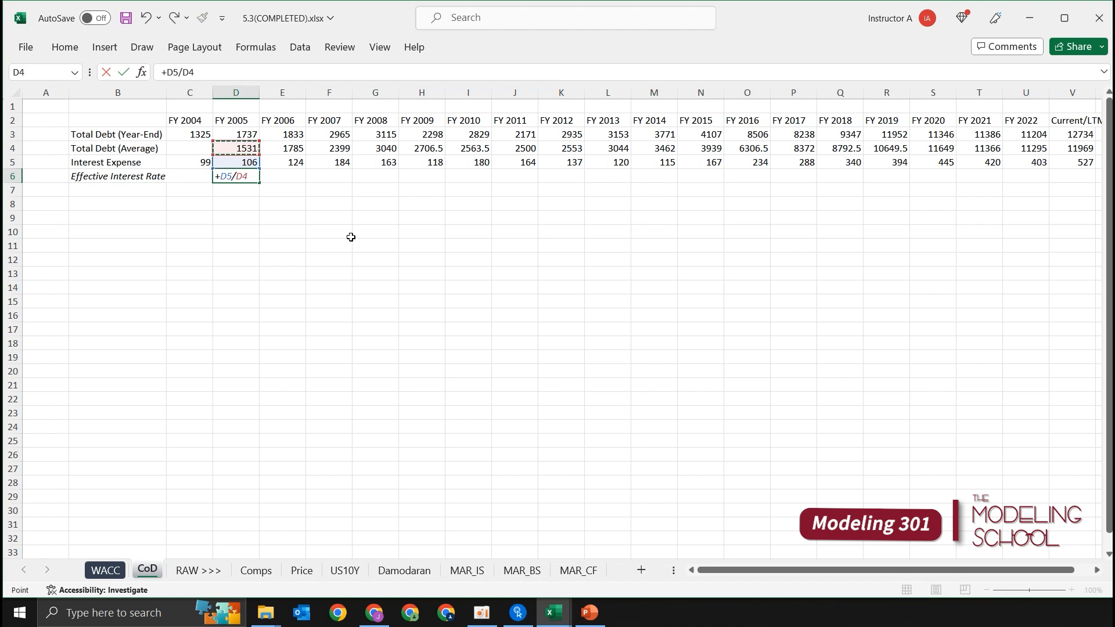
key("Return")
key("Up")
key("ctrl+shift+5")
key("alt+h")
key("0")
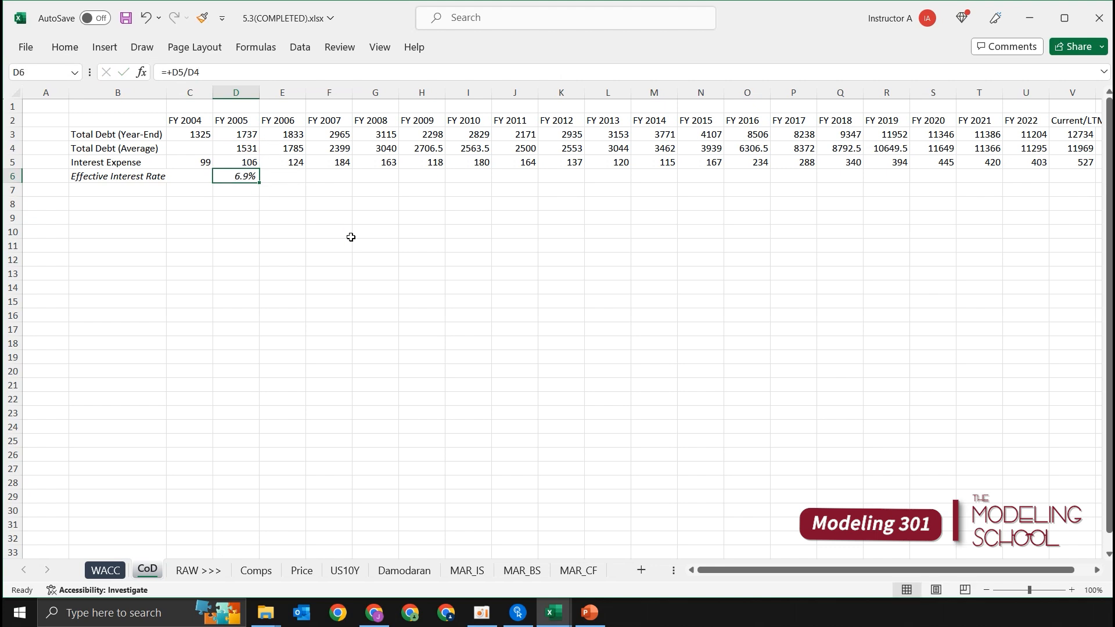
Step: Fill the Effective Interest Rate formula from D6 across row 6 through FY 2022
key("shift+Right")
key("shift+Right")
key("shift+Right")
key("shift+Right")
key("shift+Right")
key("shift+Right")
key("shift+Right")
key("shift+Right")
key("shift+Right")
key("shift+Right")
key("shift+Right")
key("shift+Right")
key("shift+Right")
key("shift+Right")
key("shift+Right")
key("shift+Right")
key("shift+Right")
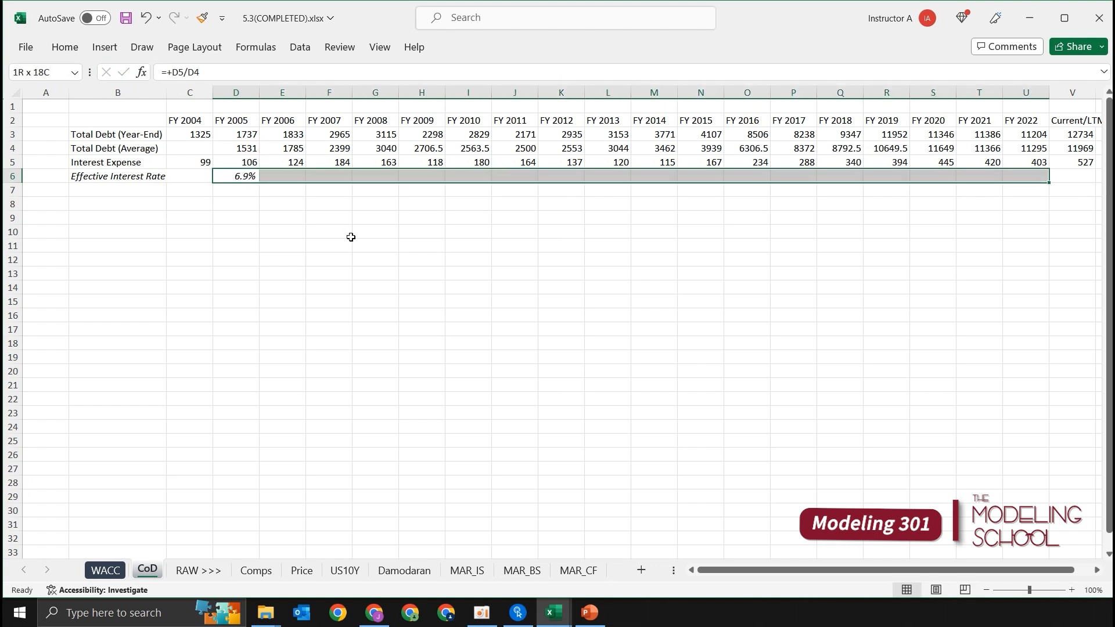
key("ctrl+r")
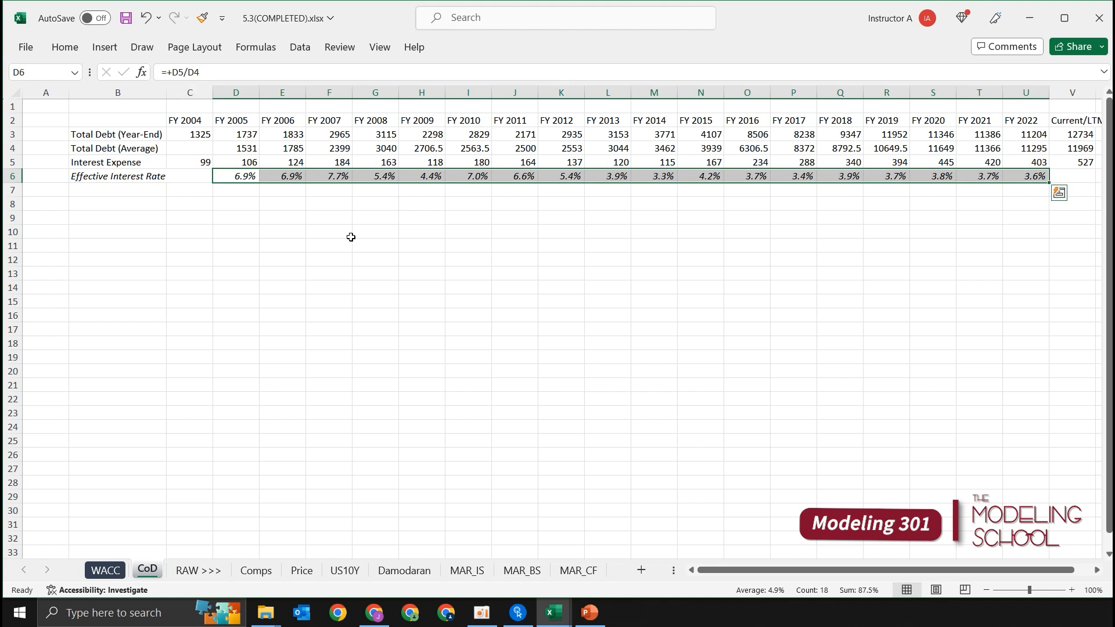
Step: Try extending the Effective Interest Rate formula into the Current/LTM column and clear it from V6
key("Right")
key("ctrl+Right")
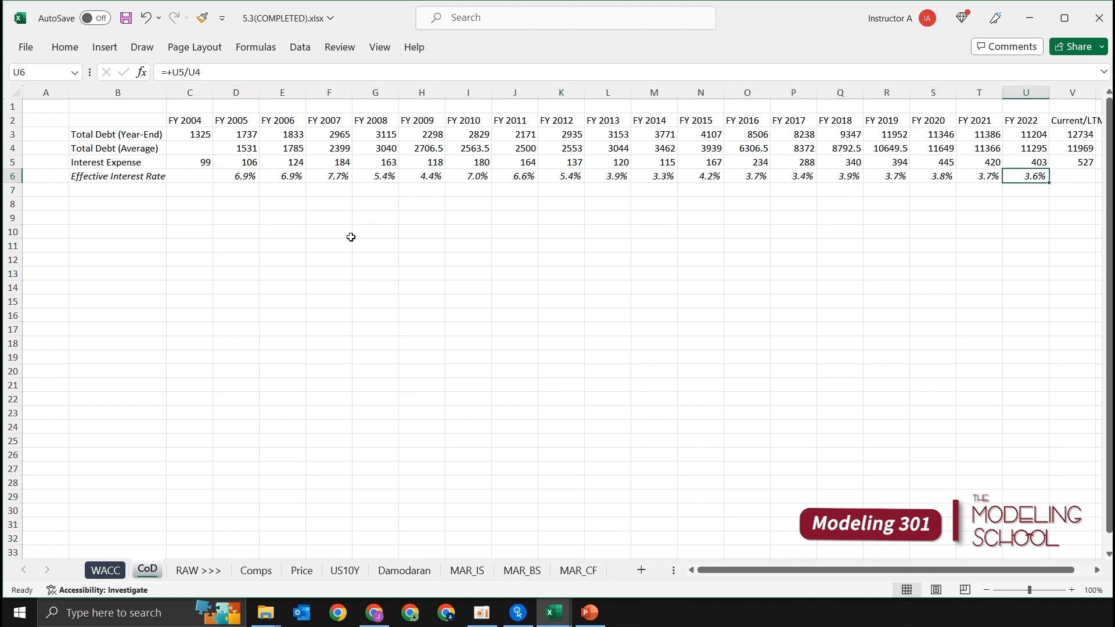
key("shift+Right")
key("ctrl+r")
key("Right")
key("Delete")
Step: Examine the Effective Interest Rate trend in row 6 across the fiscal years
key("Left")
key("Left")
key("Left")
key("Left")
key("Right")
key("Right")
key("Left")
key("Left")
key("Left")
key("Left")
key("Left")
key("Left")
key("Right")
key("Right")
key("Right")
key("Left")
key("Left")
key("Left")
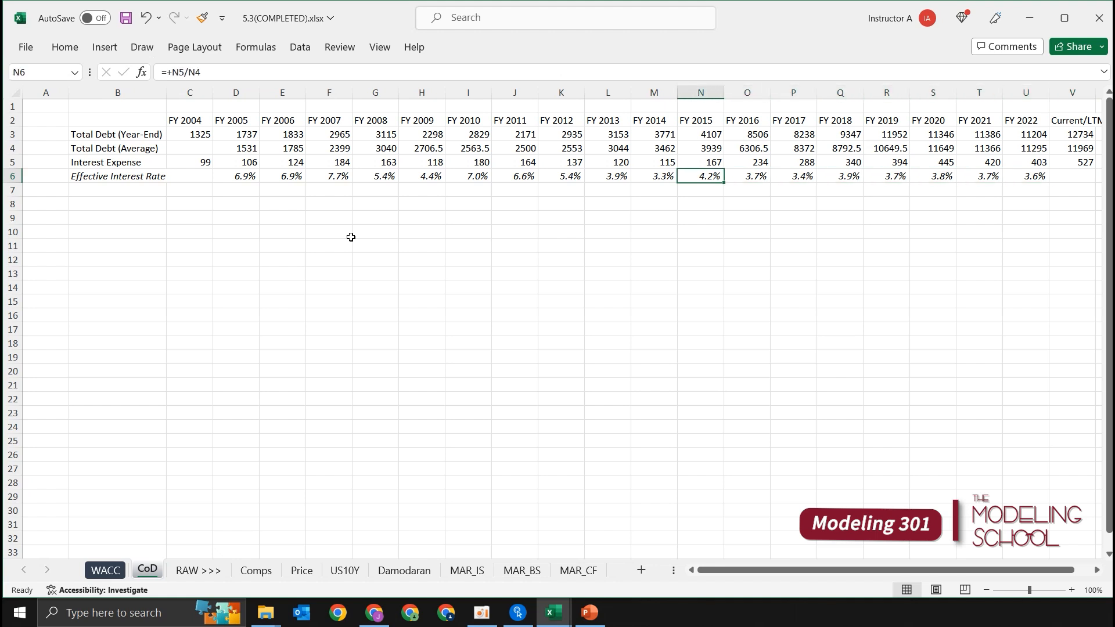
key("Left")
key("Left")
key("Left")
key("Left")
key("Left")
key("Left")
key("Left")
key("Left")
key("Left")
key("Left")
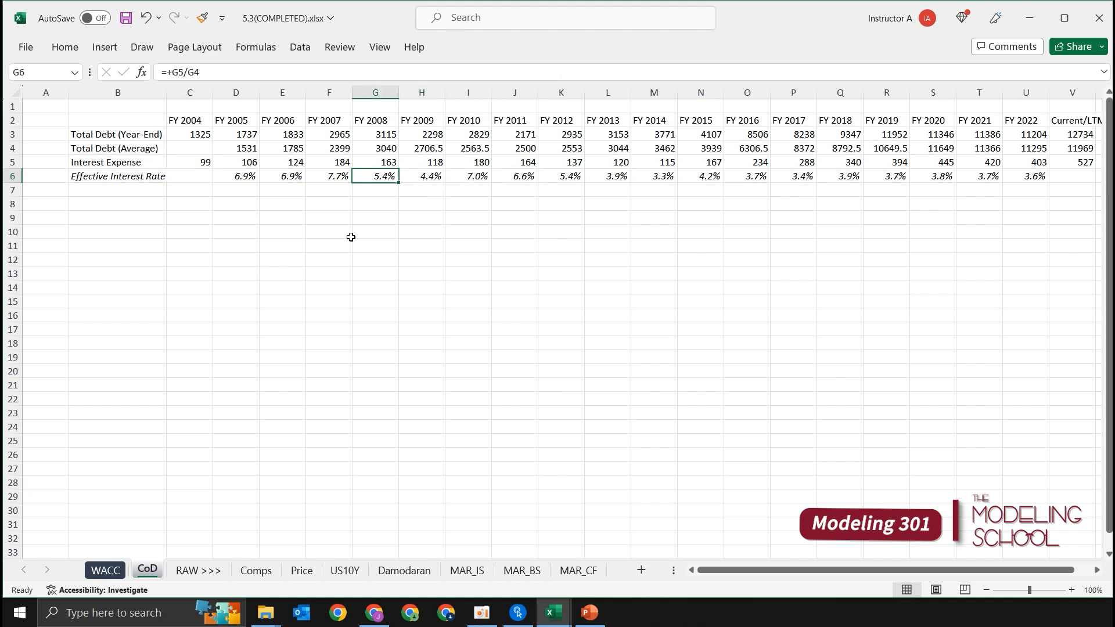
Step: Plot the FY 2005 to FY 2022 Effective Interest Rates in D6:U6 as a line chart and delete the chart
key("ctrl+shift+Right")
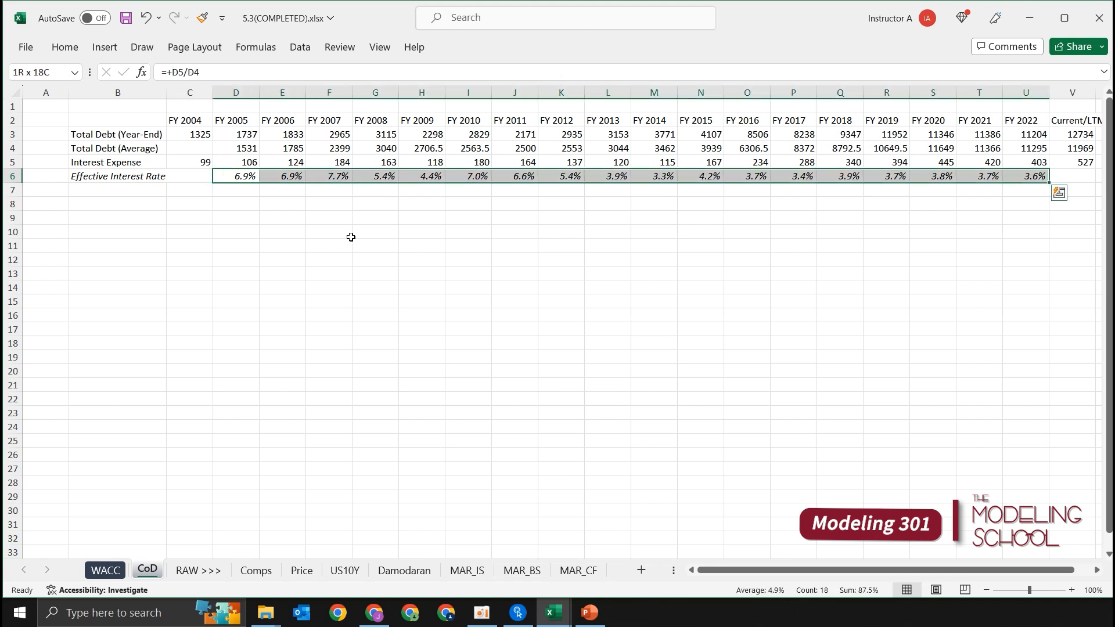
key("alt+n")
key("n")
key("1")
key("Return")
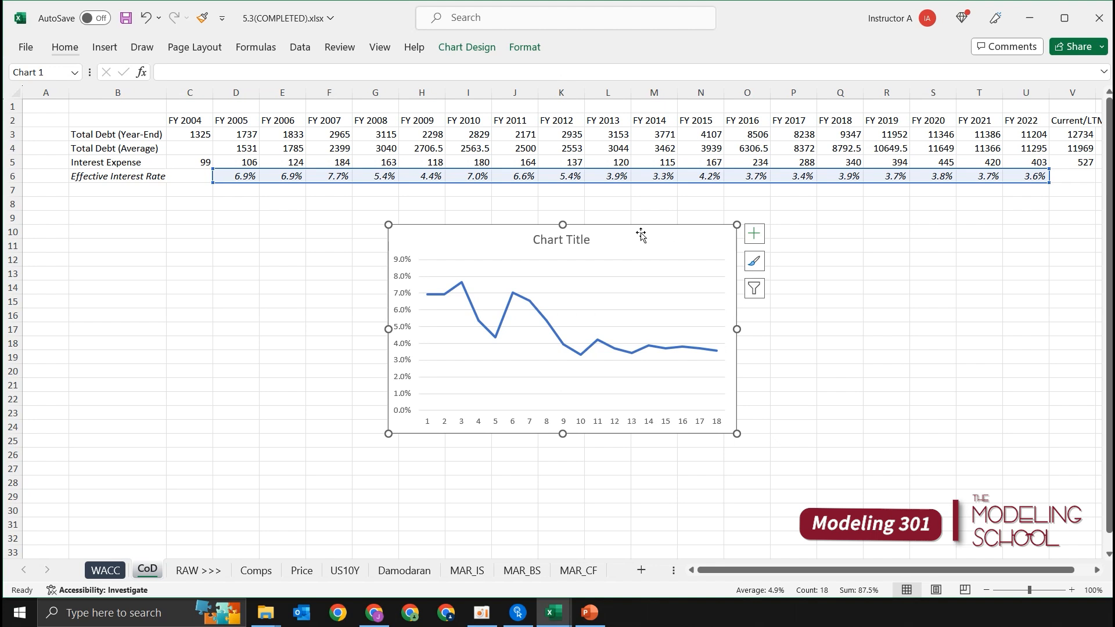
left_click_drag(654, 232, 656, 231)
key("Delete")
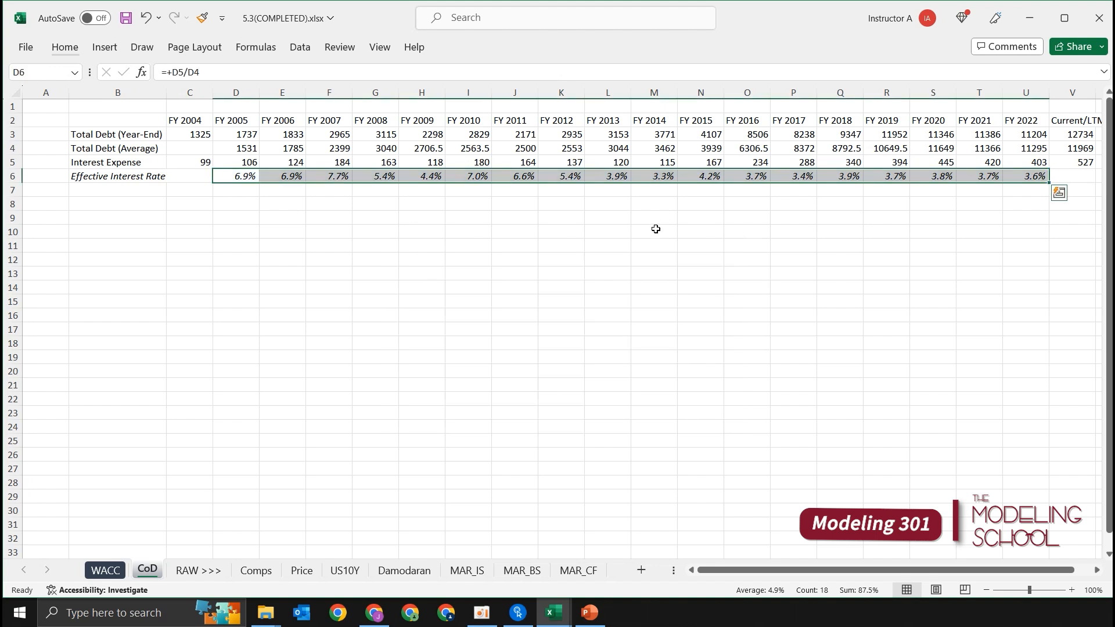
left_click(767, 260)
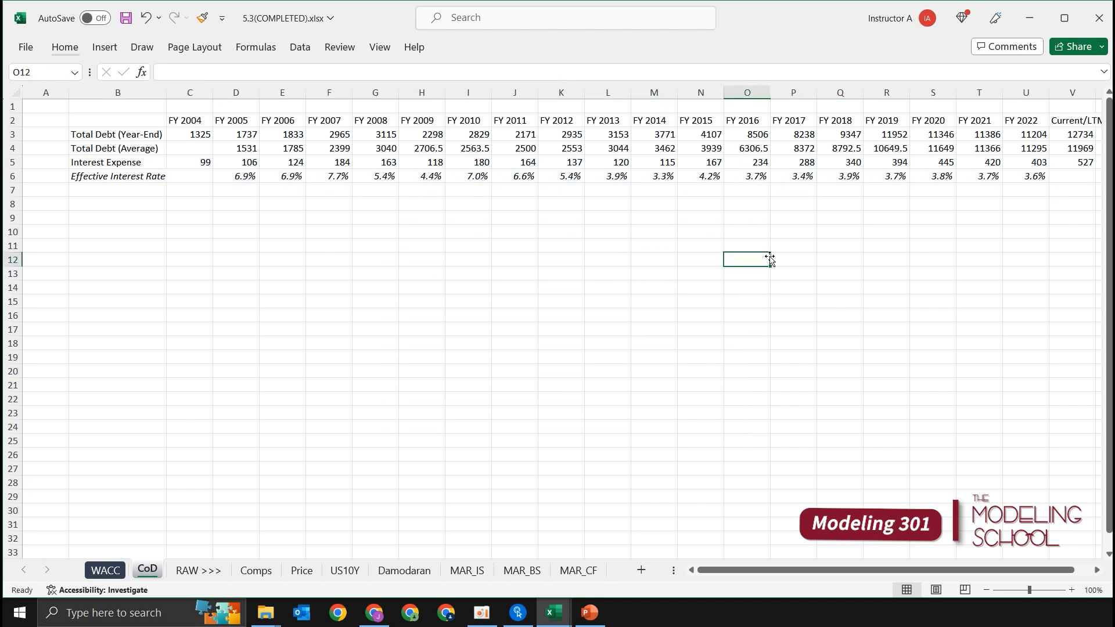
Step: Enter the label 3 Year Average in X3, beyond the Current/LTM column
key("Up")
key("Up")
key("Up")
key("Up")
key("Up")
key("Up")
key("Up")
key("Up")
key("Up")
key("Up")
key("Up")
key("Right")
key("Right")
key("Right")
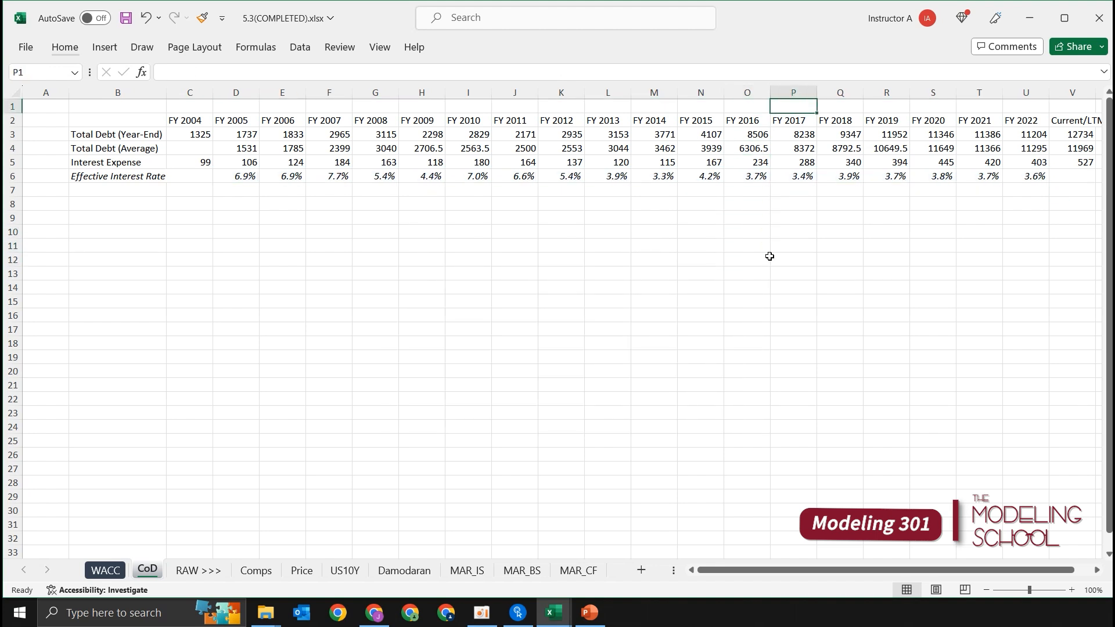
key("Right")
key("Right")
key("Right")
key("Right")
key("Right")
key("Right")
key("Right")
key("Right")
key("Right")
key("Right")
key("Right")
key("Right")
key("Left")
key("Left")
key("Left")
key("Left")
key("Left")
key("Left")
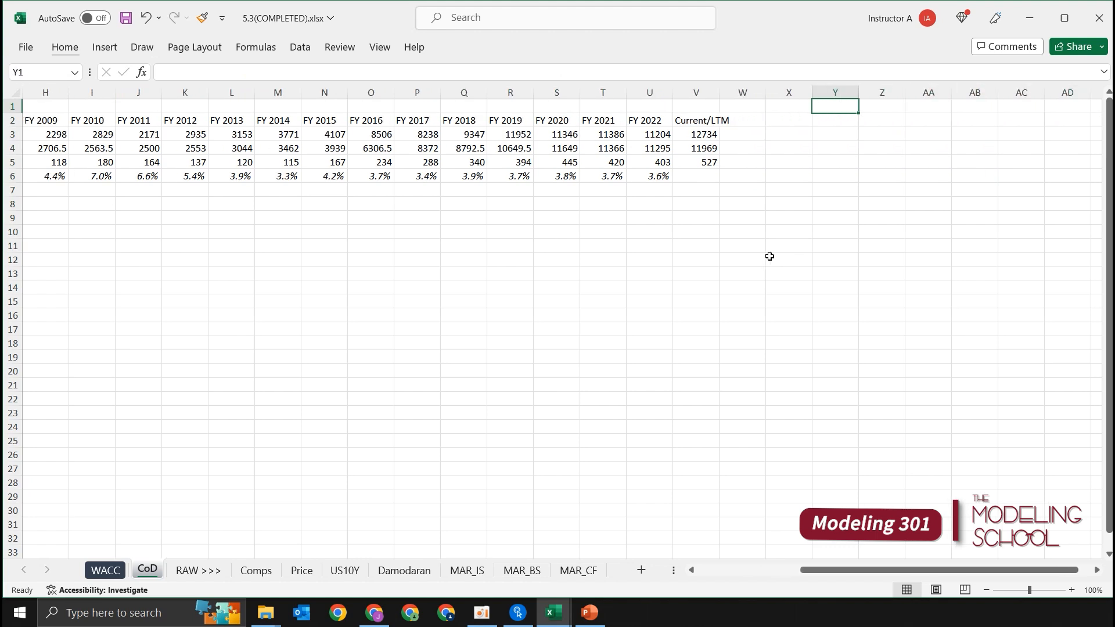
key("Down")
key("Down")
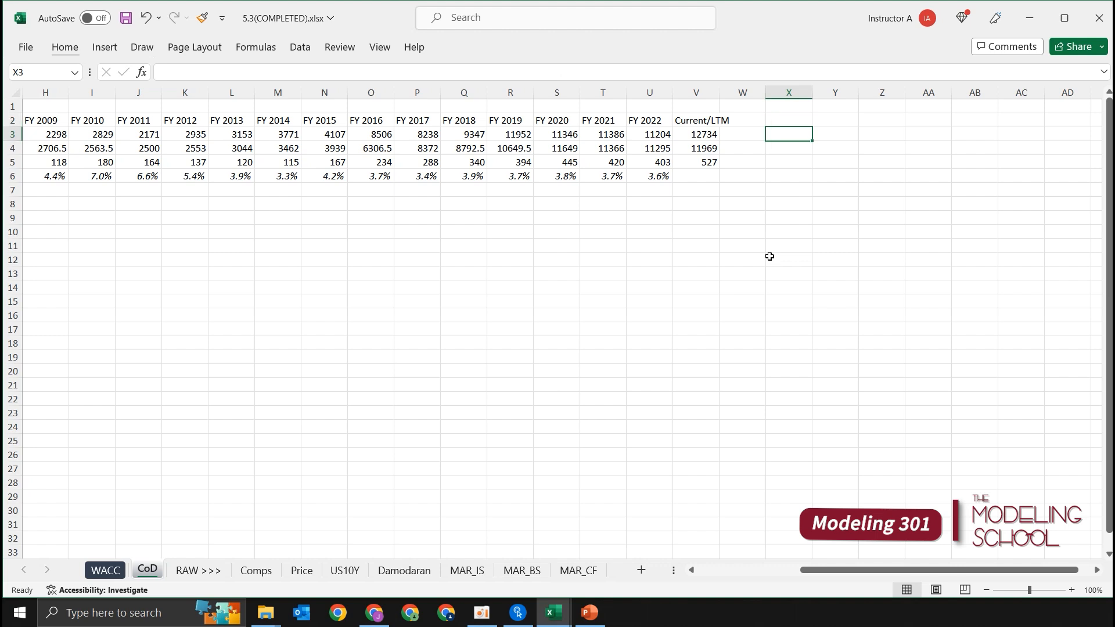
type("3 Year Average")
key("Return")
Step: Fill the label down to X5 and change the copies to 5 Year Average in X4 and 10 Year Average in X5
key("Up")
key("shift+Down")
key("shift+Down")
key("ctrl+d")
key("Down")
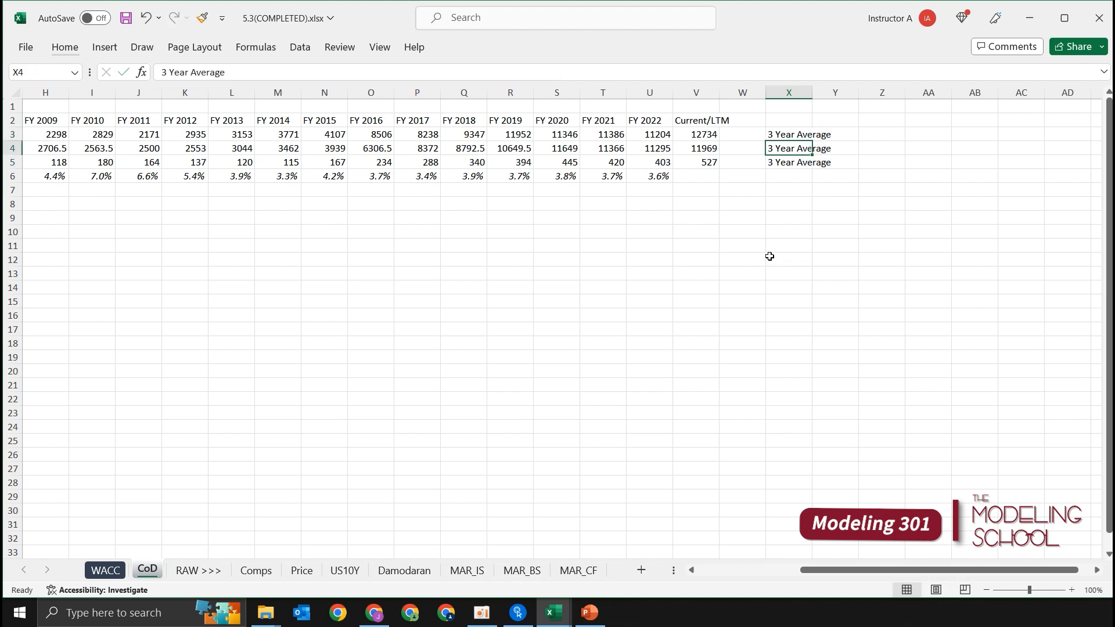
key("F2")
key("Home")
key("Delete")
type("5")
key("Return")
key("F2")
key("Home")
key("Delete")
type("10")
key("Return")
Step: Autofit column X to the width of the average labels in X3:X5
key("Up")
key("shift+Up")
key("shift+Up")
key("alt+h")
key("o")
key("i")
key("Right")
key("Up")
key("Up")
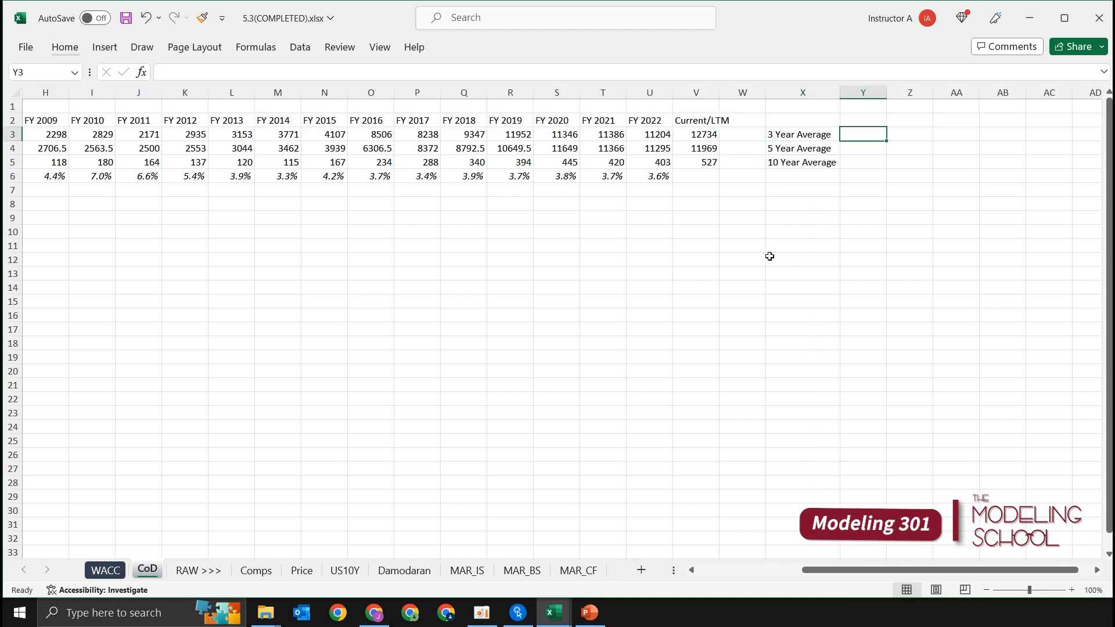
key("Left")
key("shift+Down")
key("shift+Down")
key("ctrl+q")
key("Escape")
key("Right")
key("Right")
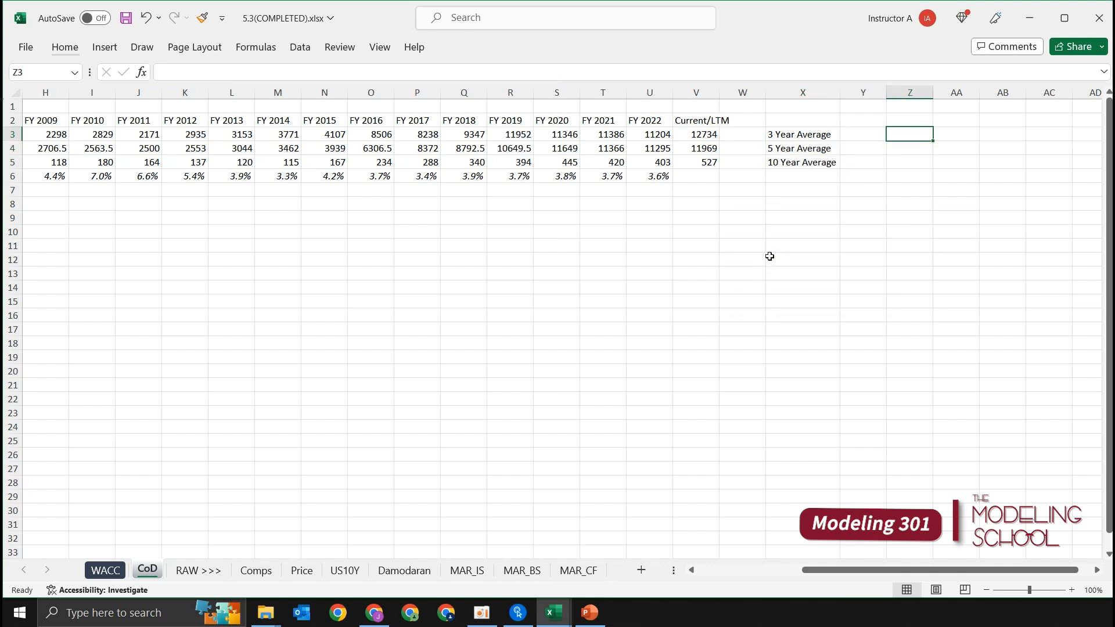
Step: Calculate the 3 Year Average in Y3 by averaging the FY 2020 to FY 2022 Effective Interest Rates, S6:U6
key("Left")
type("=")
key("Escape")
key("Right")
key("Left")
type("+")
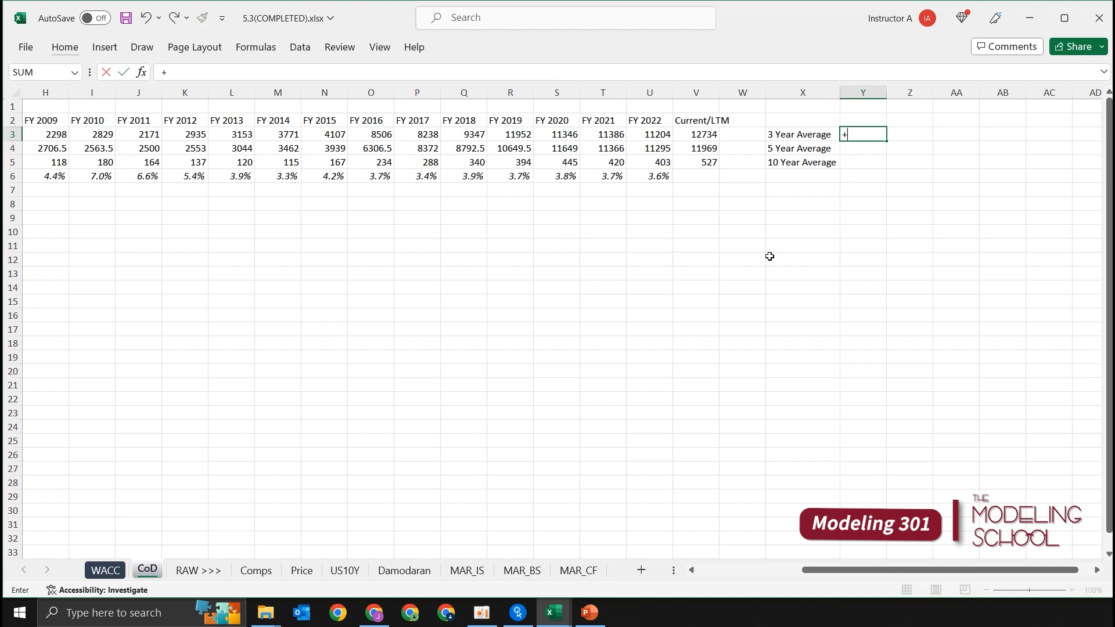
type("aver")
key("Tab")
key("Left")
key("Left")
key("Down")
key("Down")
key("Down")
key("Left")
key("Left")
key("shift+Left")
key("shift+Left")
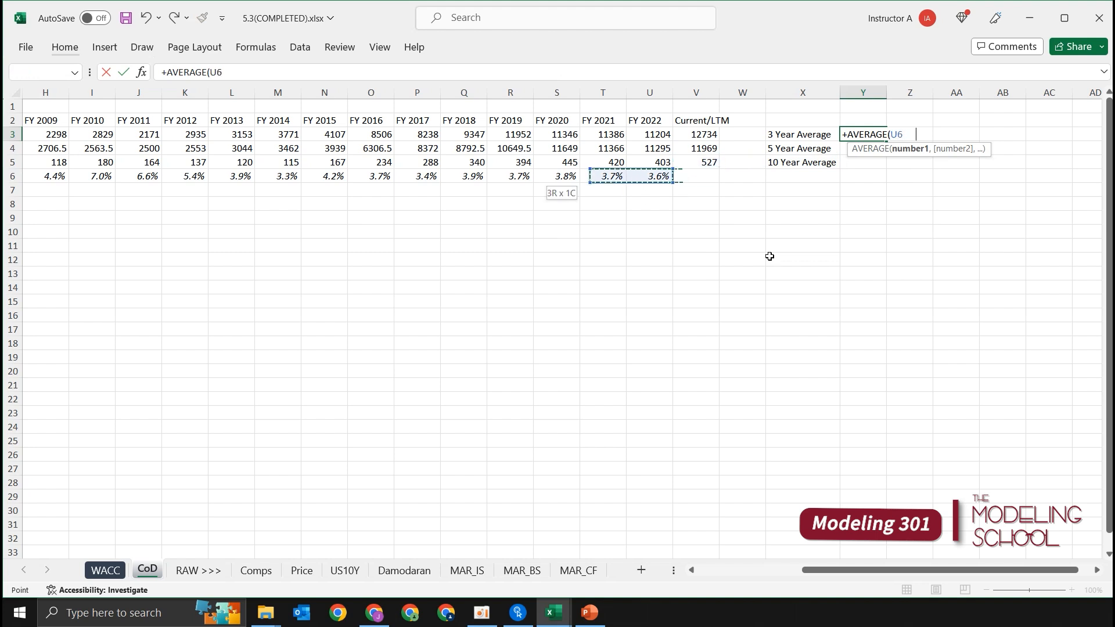
key("Return")
key("Up")
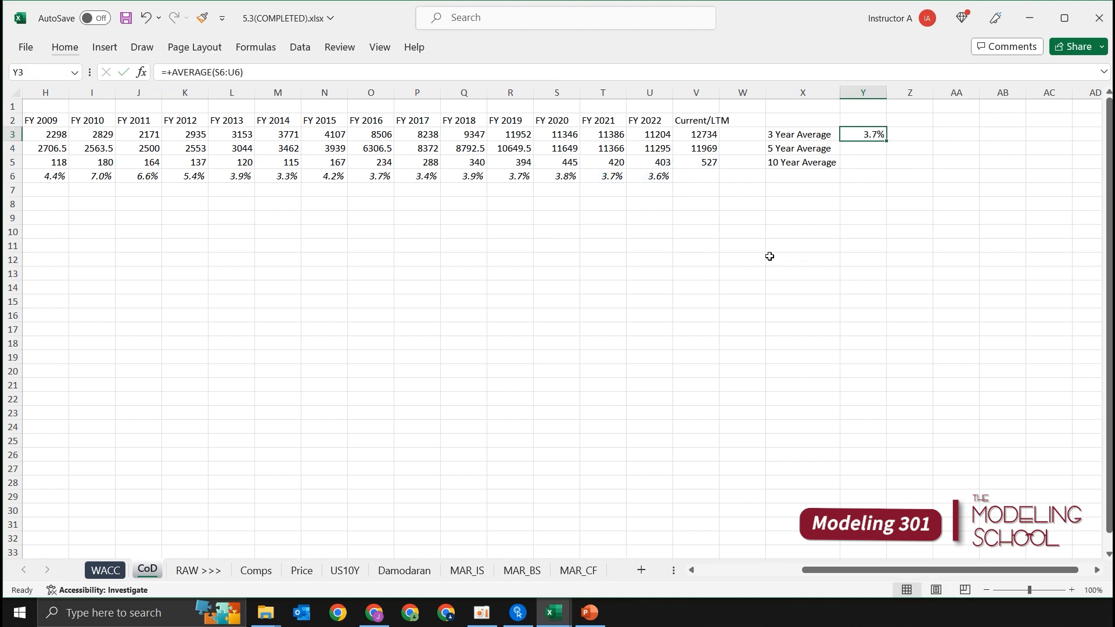
Step: Calculate the 5 Year Average in Y4 by averaging the FY 2018 to FY 2022 Effective Interest Rates, Q6:U6
key("Down")
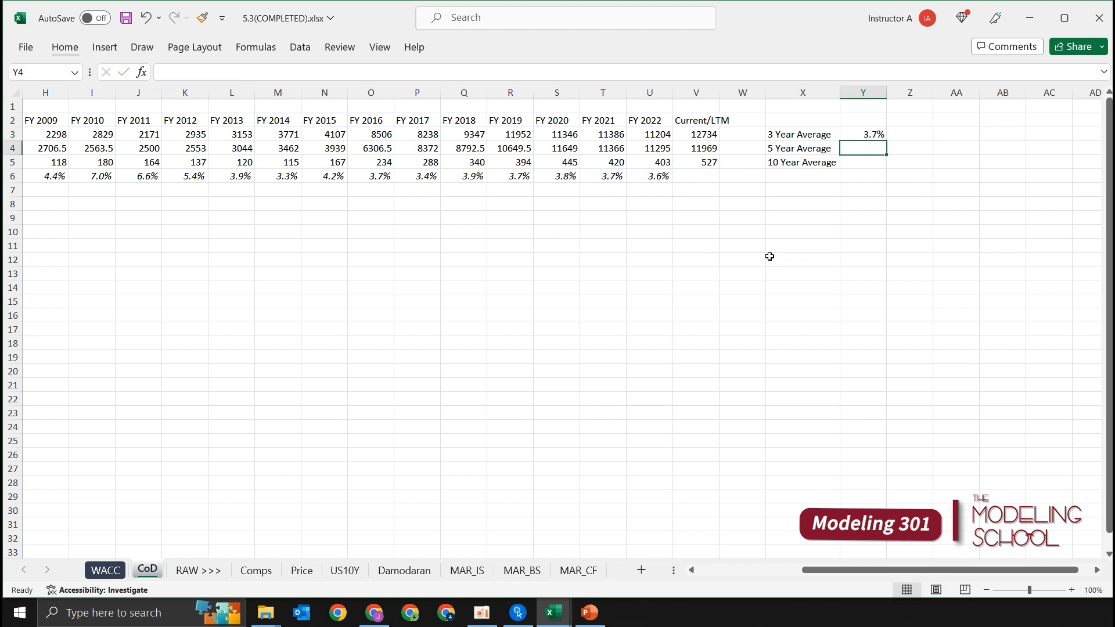
type("=aver")
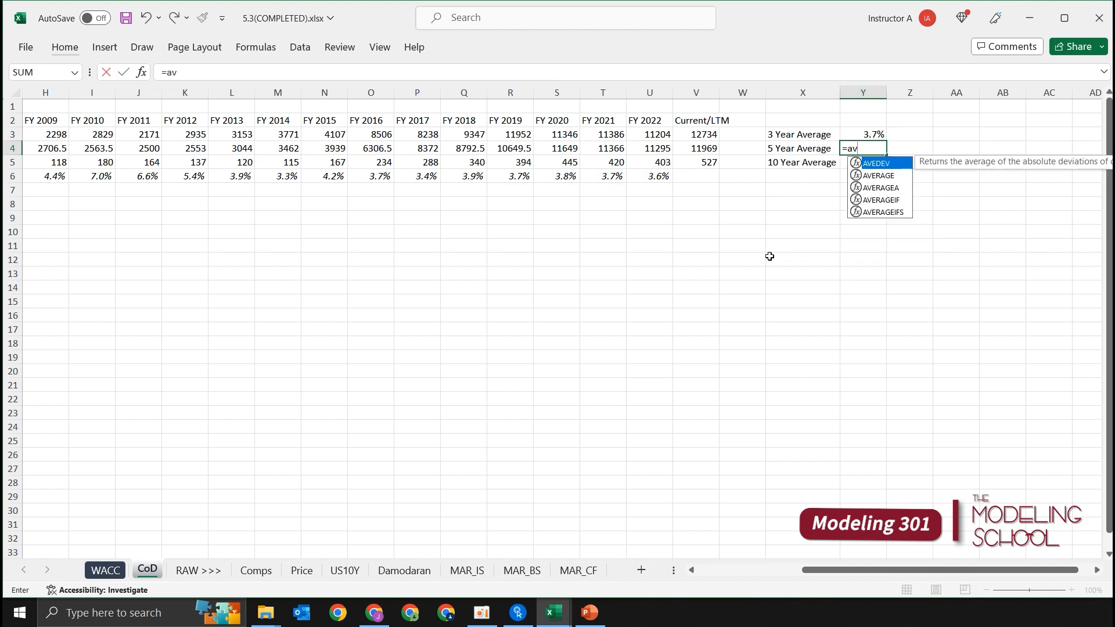
key("Tab")
key("Down")
key("Down")
key("Down")
key("Left")
key("Left")
key("Up")
key("Left")
key("Left")
key("shift+Left")
key("shift+Left")
key("shift+Left")
key("shift+Left")
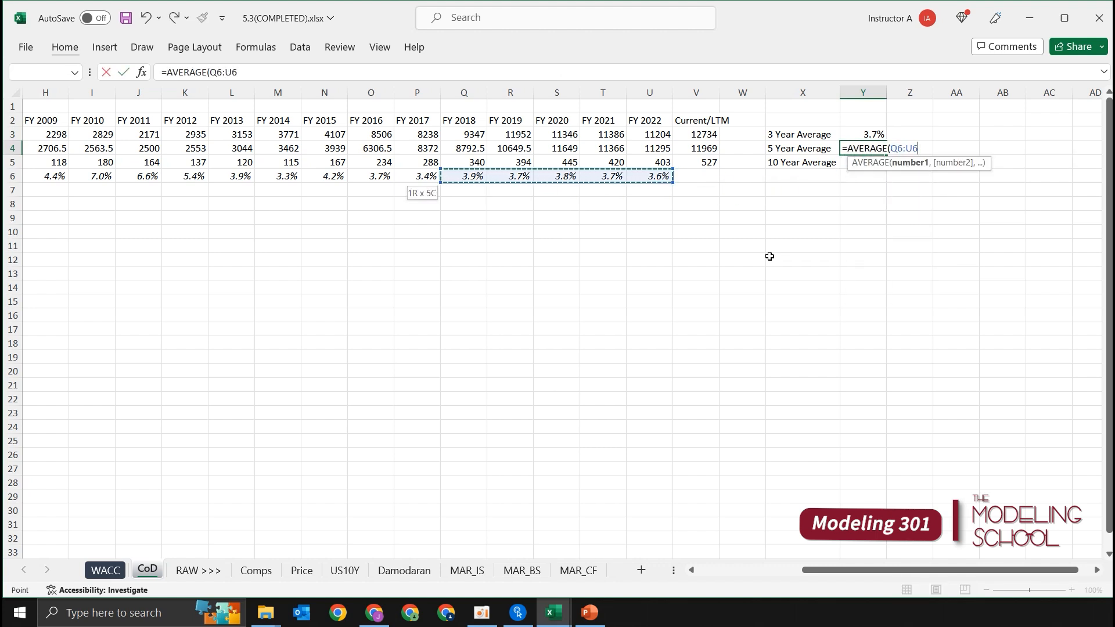
key("Return")
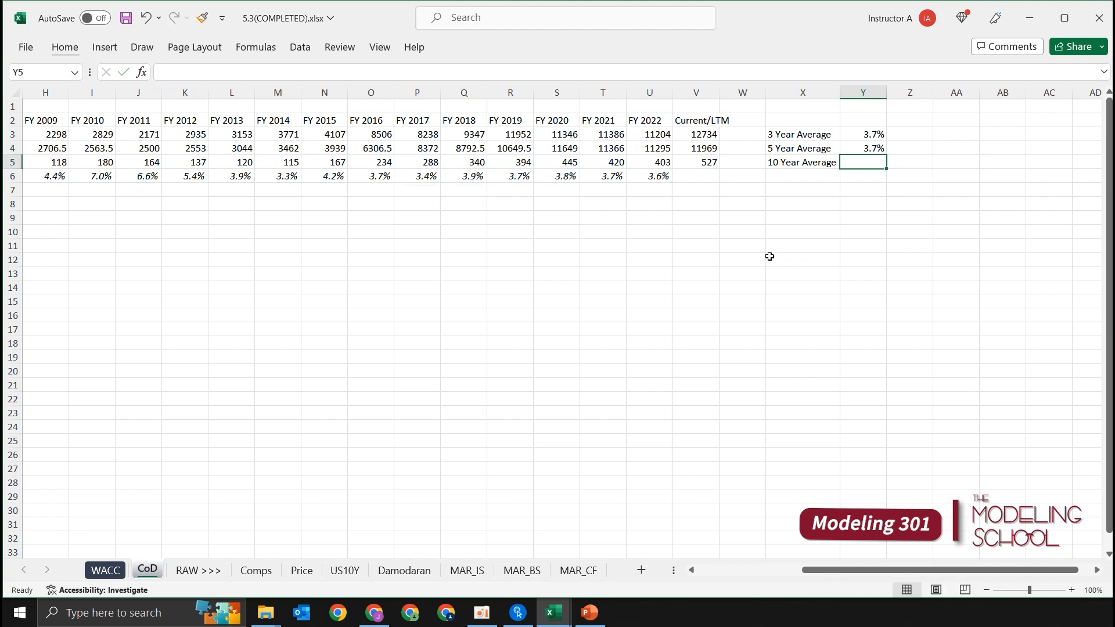
Step: Calculate the 10 Year Average in Y5 by averaging the FY 2013 to FY 2022 Effective Interest Rates, L6:U6
type("+aver")
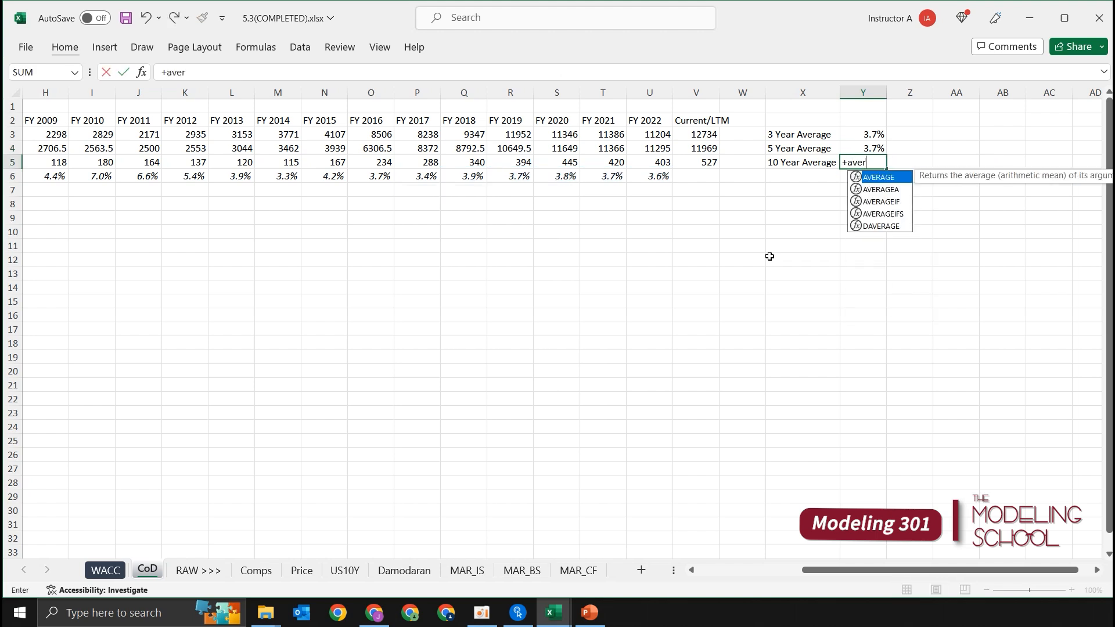
key("Tab")
key("Left")
key("Left")
key("Left")
key("Left")
key("Down")
key("shift+Left")
key("shift+Left")
key("shift+Left")
key("shift+Left")
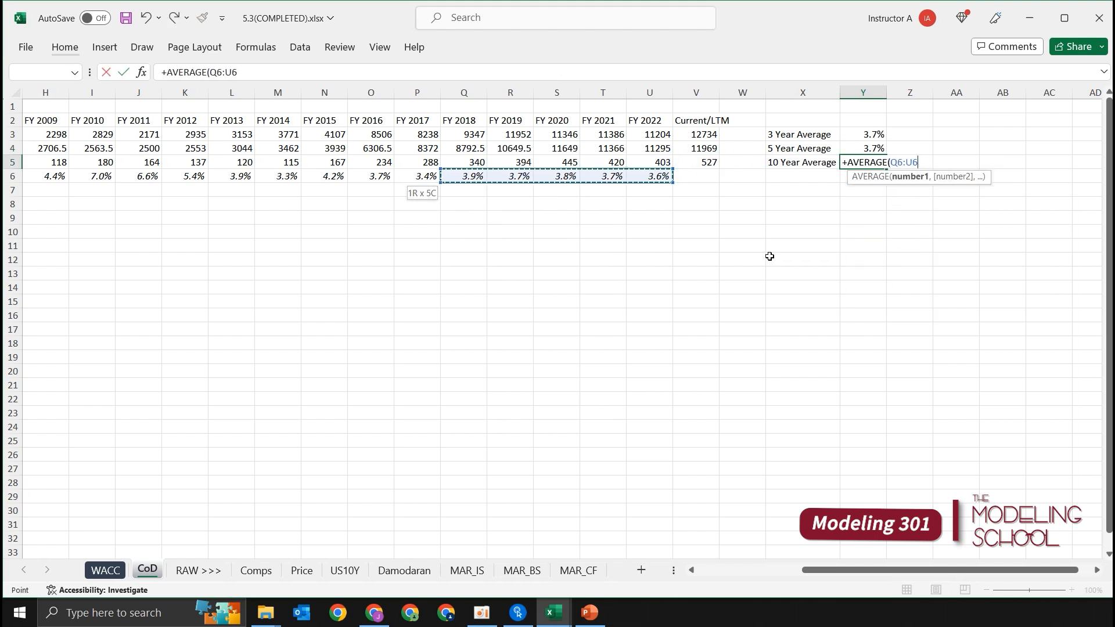
key("shift+Left")
key("shift+Left")
key("shift+Left")
key("shift+Left")
key("shift+Left")
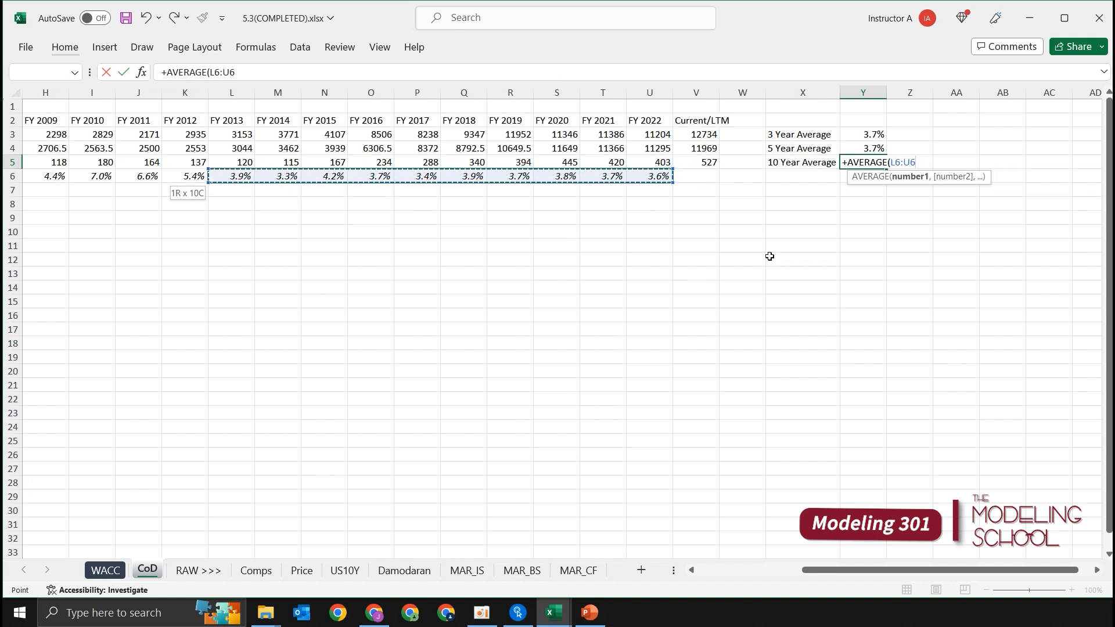
key("ctrl+Return")
Step: Italicize the average labels and values in X3:Y5 and put an outside border around the block
key("shift+Up")
key("shift+Up")
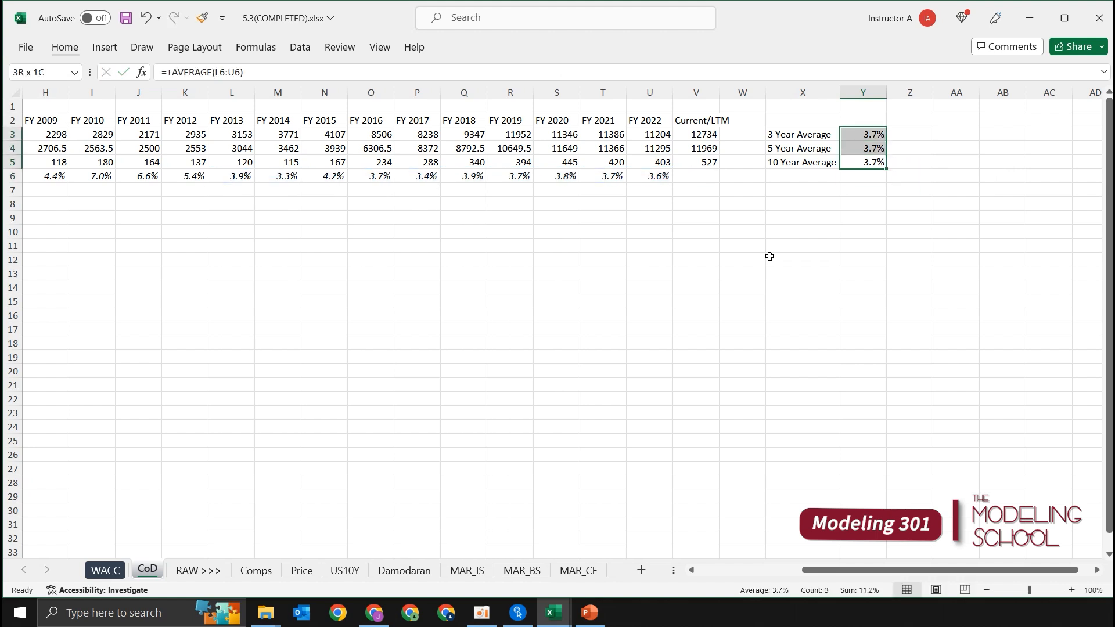
key("shift+Left")
key("ctrl+i")
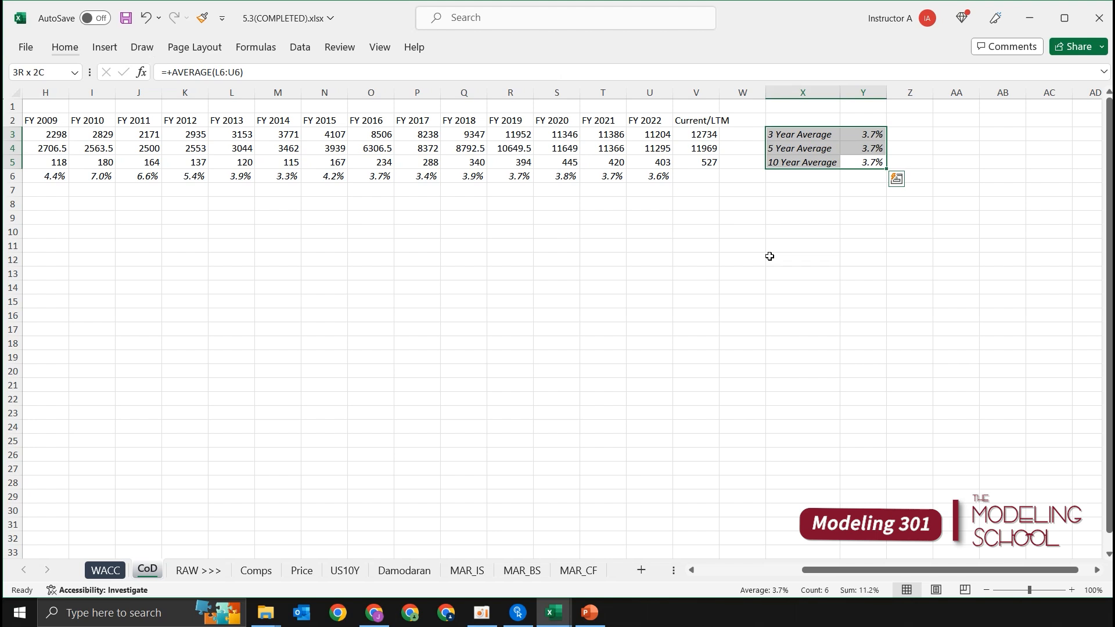
key("alt")
key("h")
key("b")
key("s")
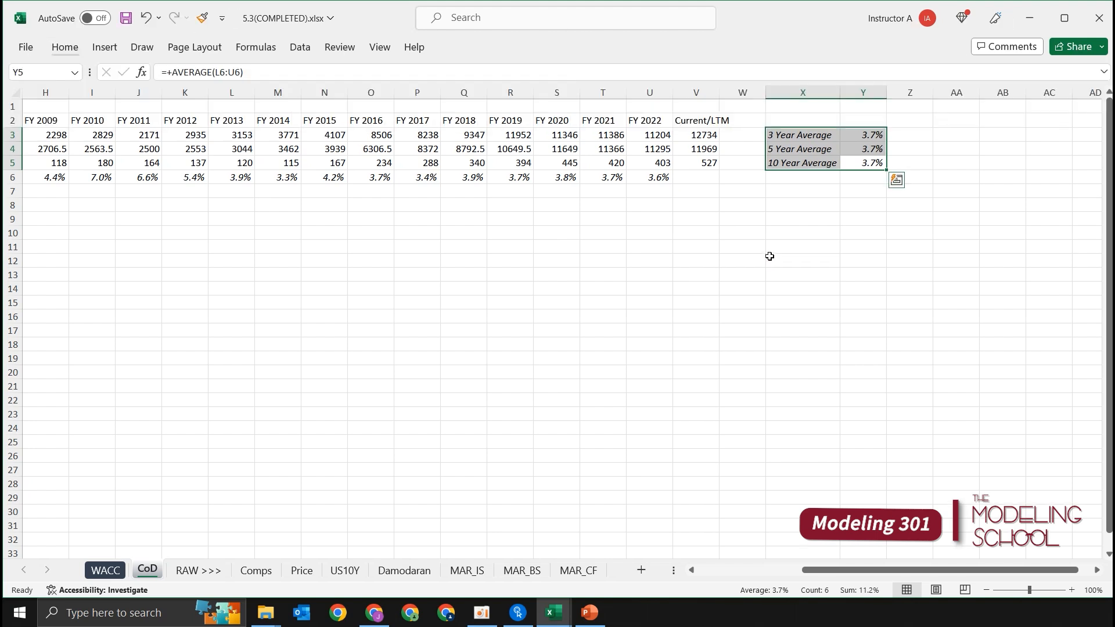
key("Up")
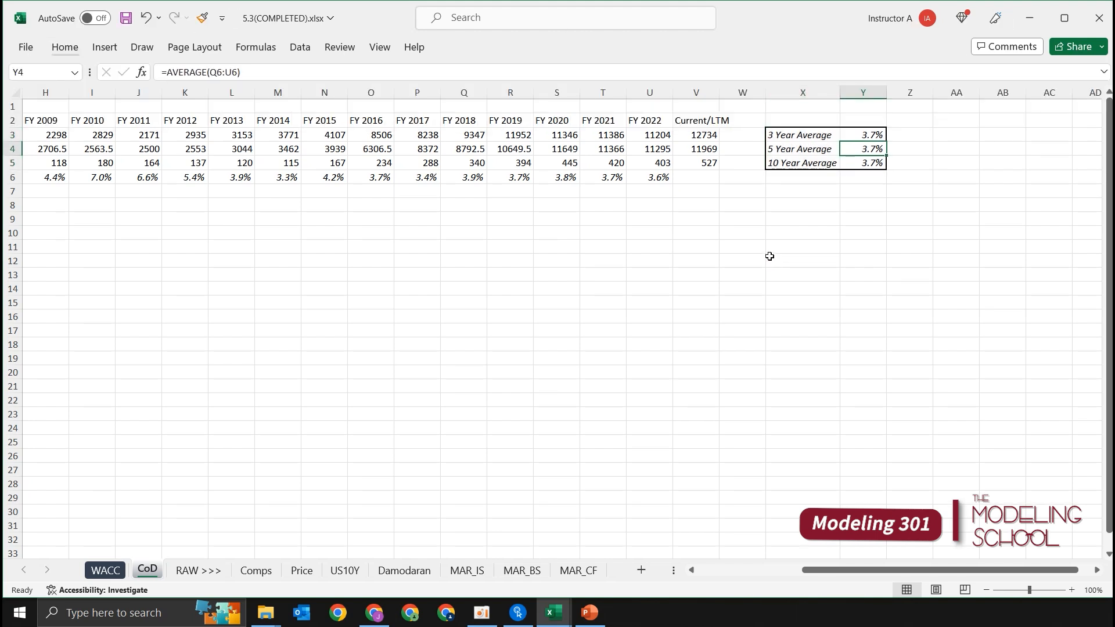
Step: Widen column X slightly beyond the width of the average labels
left_click(821, 254)
left_click_drag(840, 93, 867, 93)
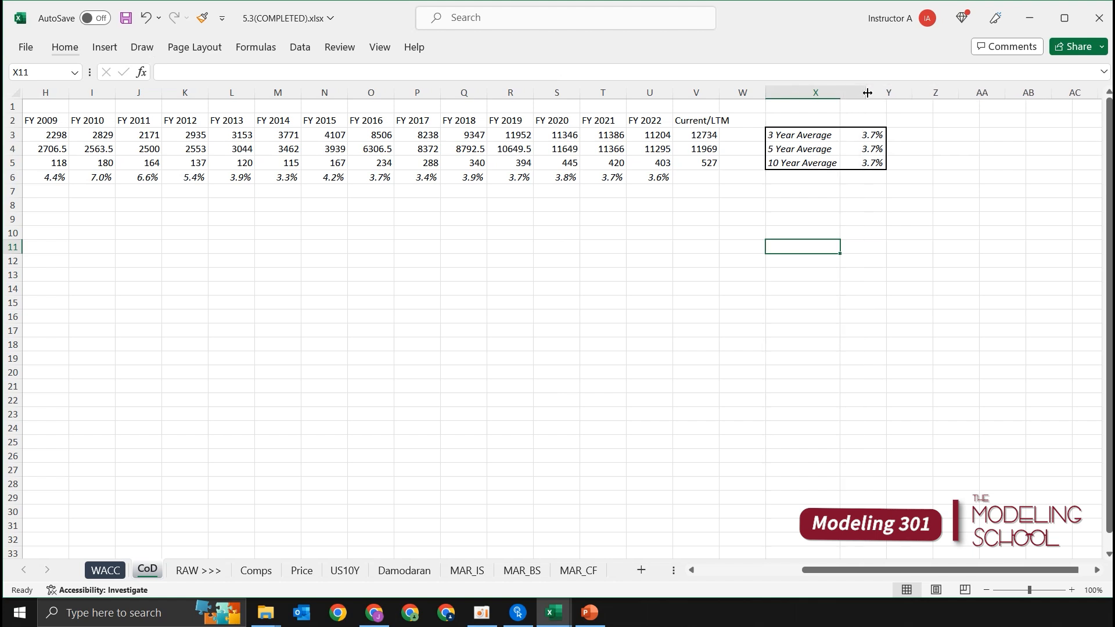
left_click(972, 168)
Step: Format the three averages in Y3:Y5 as percentages with two decimal places
left_click(905, 150)
key("shift+Up")
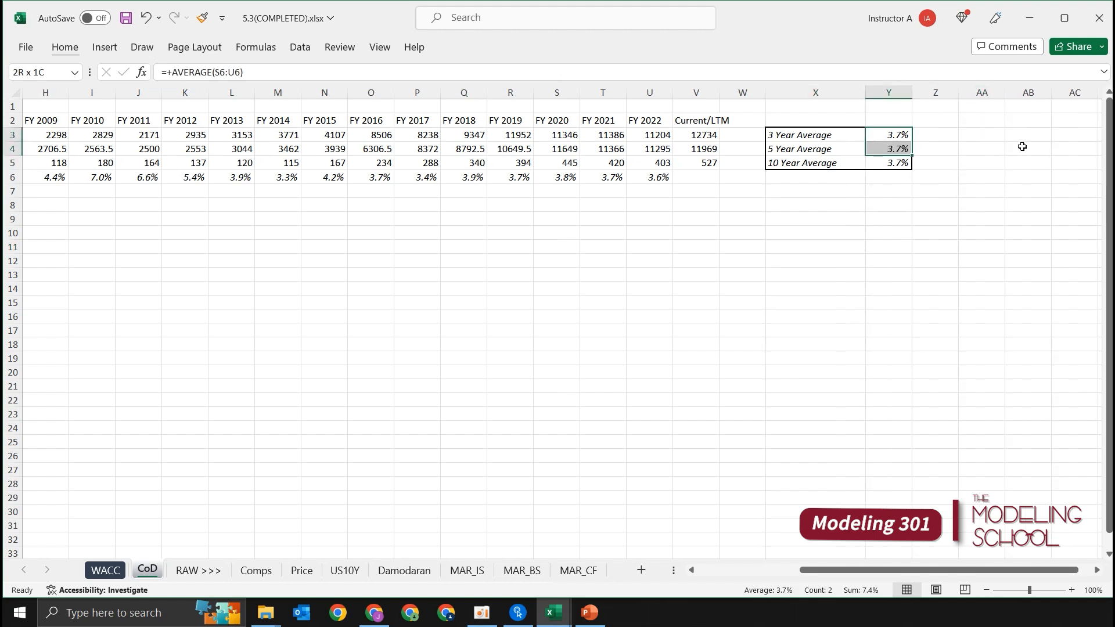
key("shift+Down")
key("alt+h")
key("0")
key("alt+h")
key("0")
key("alt+h")
key("0")
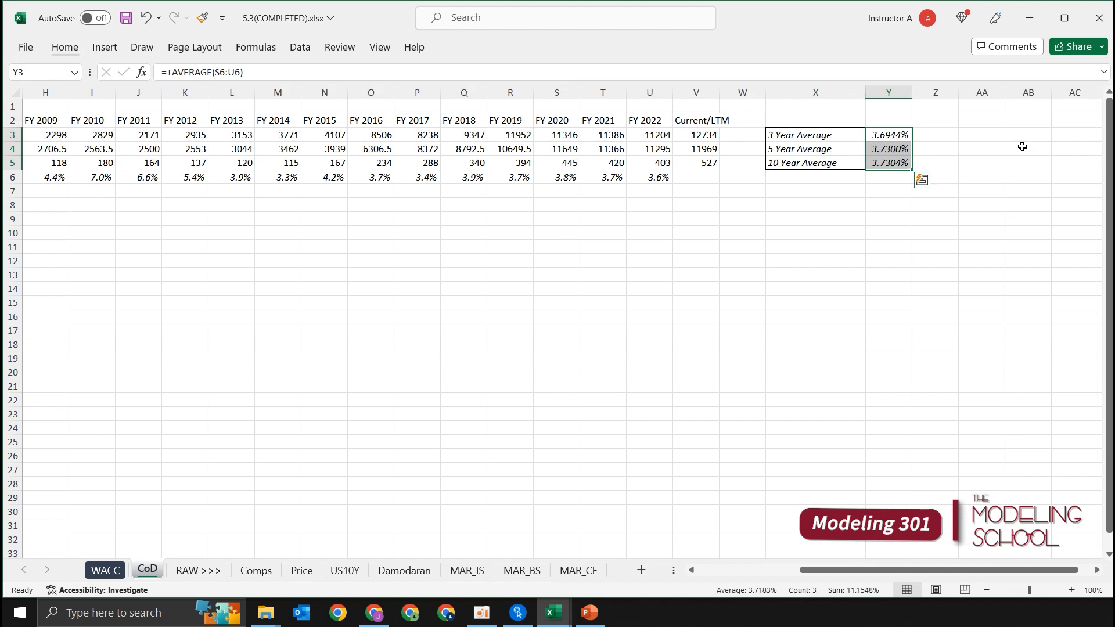
key("alt+h")
key("9")
key("alt+h")
key("9")
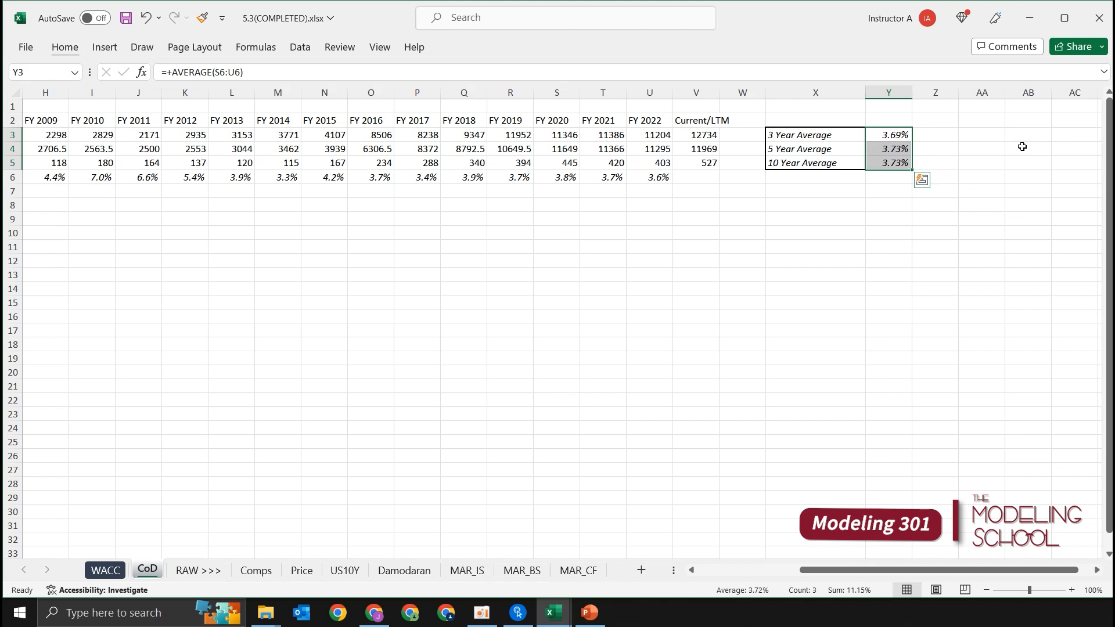
key("shift+Up")
key("shift+Up")
key("Down")
key("shift+Left")
key("Up")
key("shift+Left")
key("Down")
key("shift+Left")
key("shift+Right")
key("Down")
key("Up")
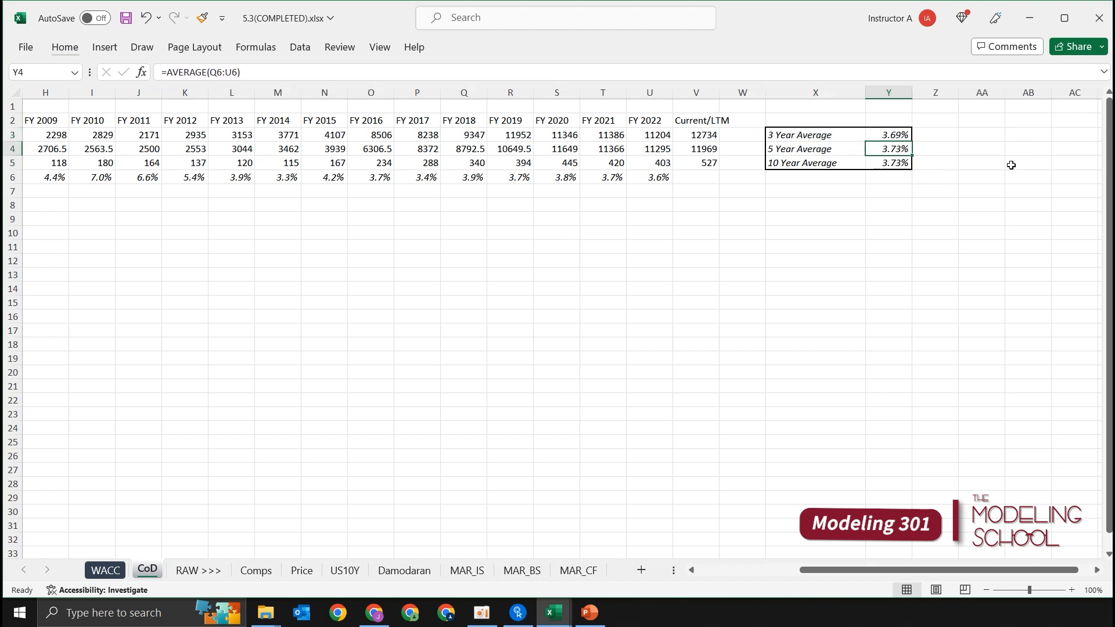
Step: Review the whole CoD table at 85% zoom, from the FY 2004 debt figures across to the three averages
left_click(995, 154)
key("Up")
key("Up")
key("ctrl+Left")
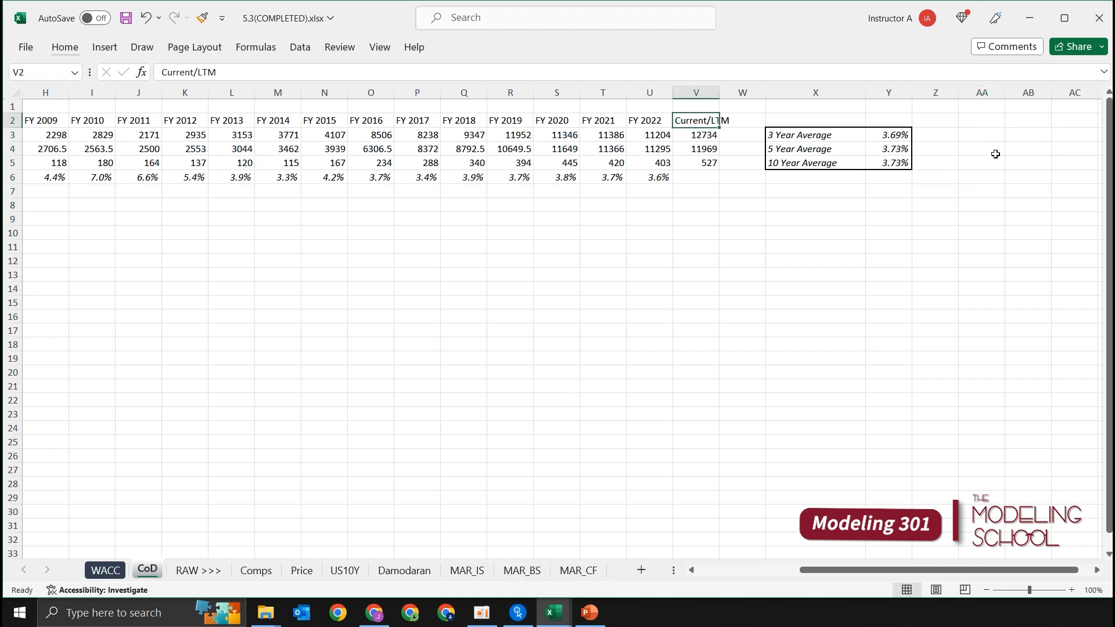
key("ctrl+Left")
key("Right")
key("Up")
key("ctrl+Left")
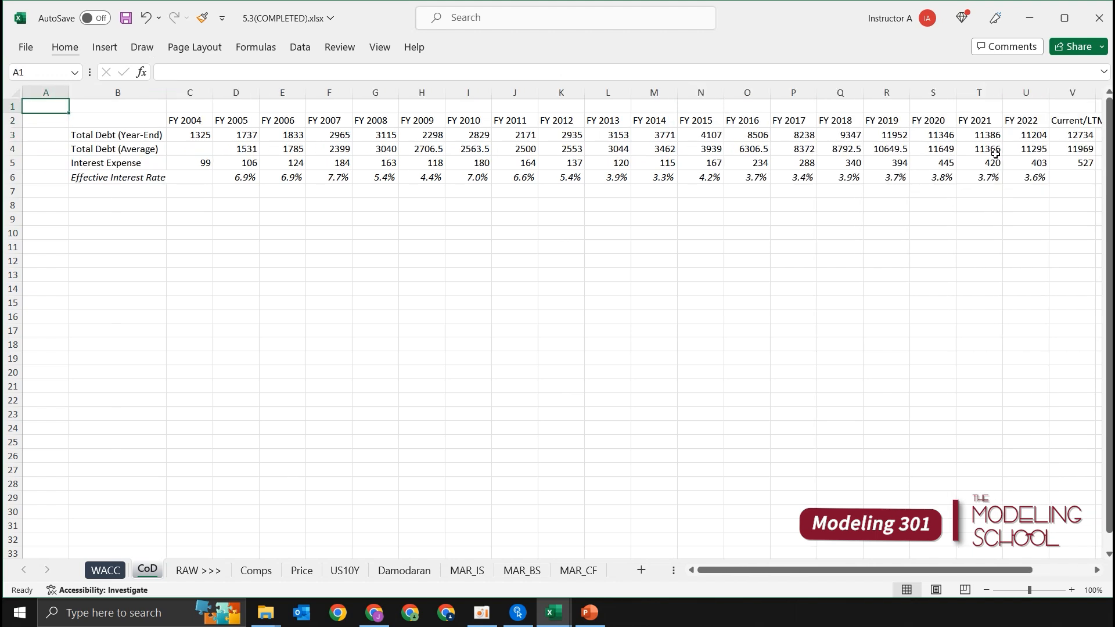
key("Right")
scroll(930, 164, "down", 1, "ctrl")
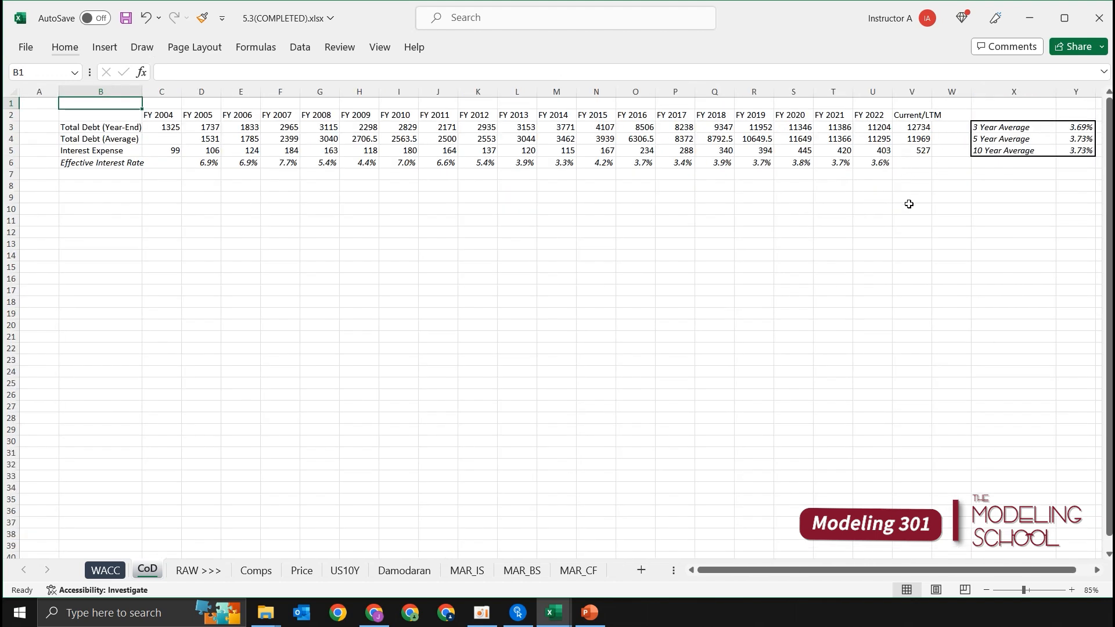
scroll(813, 210, "up", 1, "ctrl")
scroll(813, 211, "down", 1, "ctrl")
key("Left")
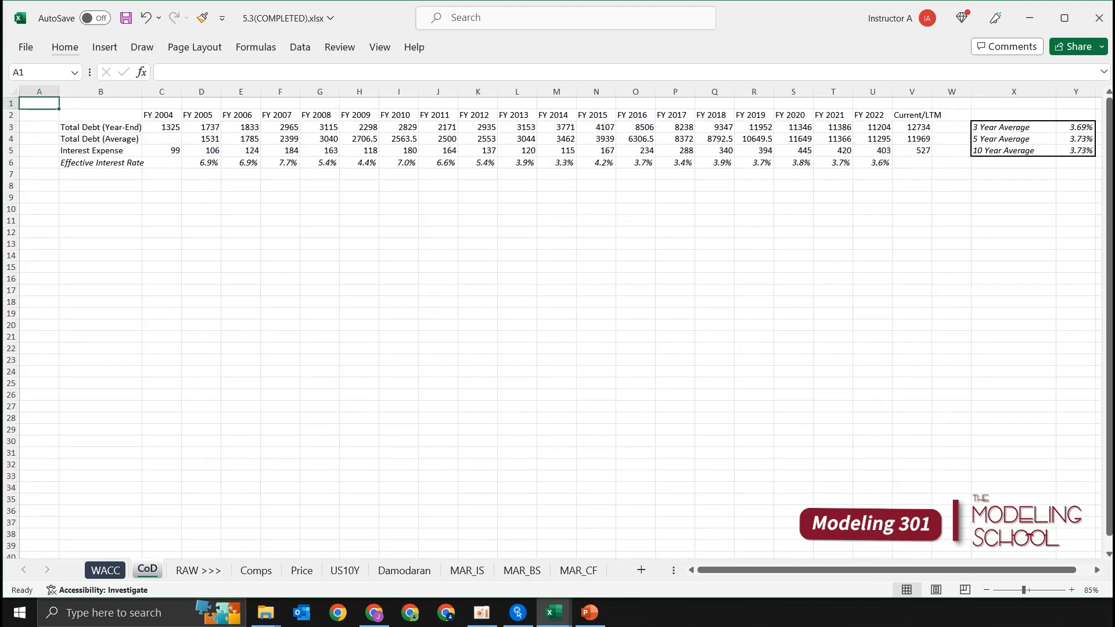
Step: Highlight the 5 Year Average label and value in X4:Y4 with a light green fill and return to A1
left_click_drag(1078, 139, 1009, 141)
key("alt")
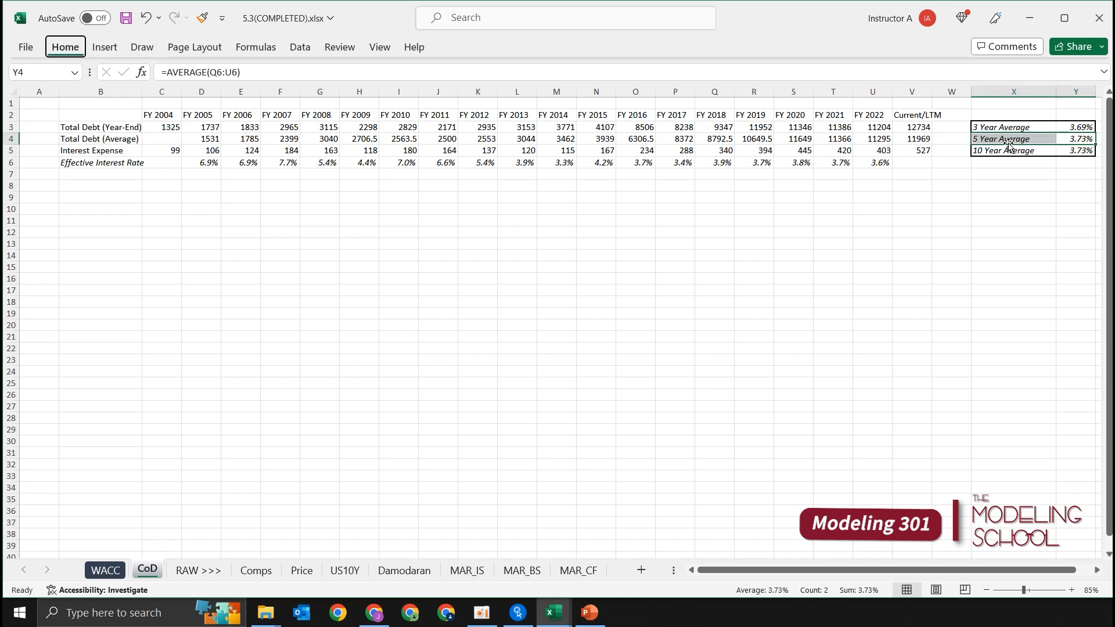
key("h")
key("h")
key("Down")
key("Down")
key("Left")
key("Left")
key("Right")
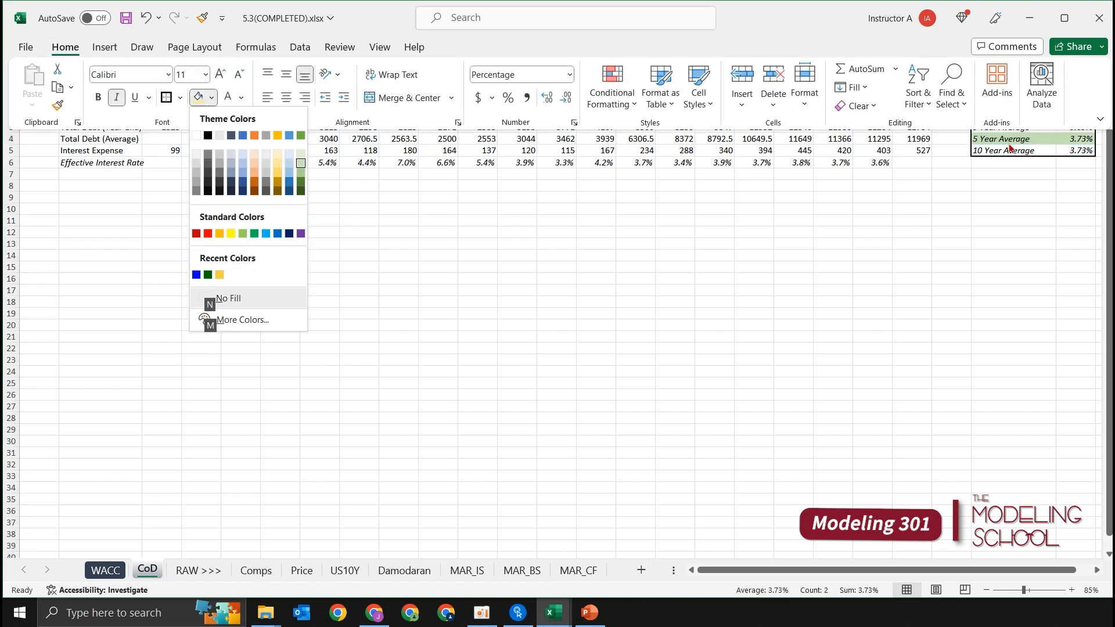
key("Return")
left_click(748, 196)
key("ctrl+Home")
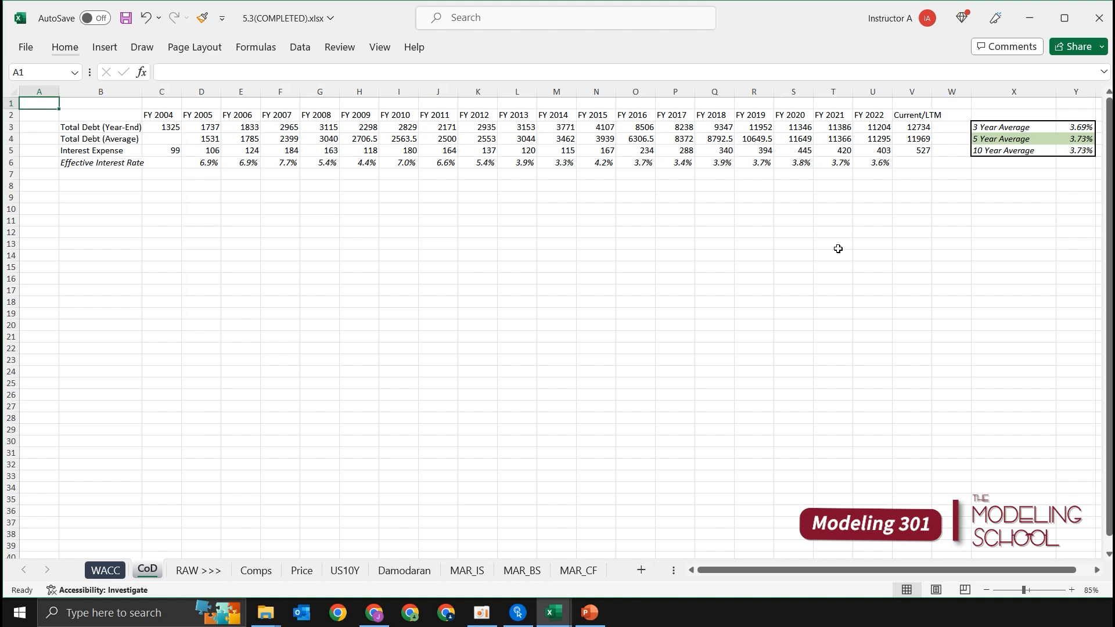
Step: Link the Effective Interest Rate in N12 of the WACC sheet to the 5 Year Average with =CoD!Y4
key("ctrl+Page_Up")
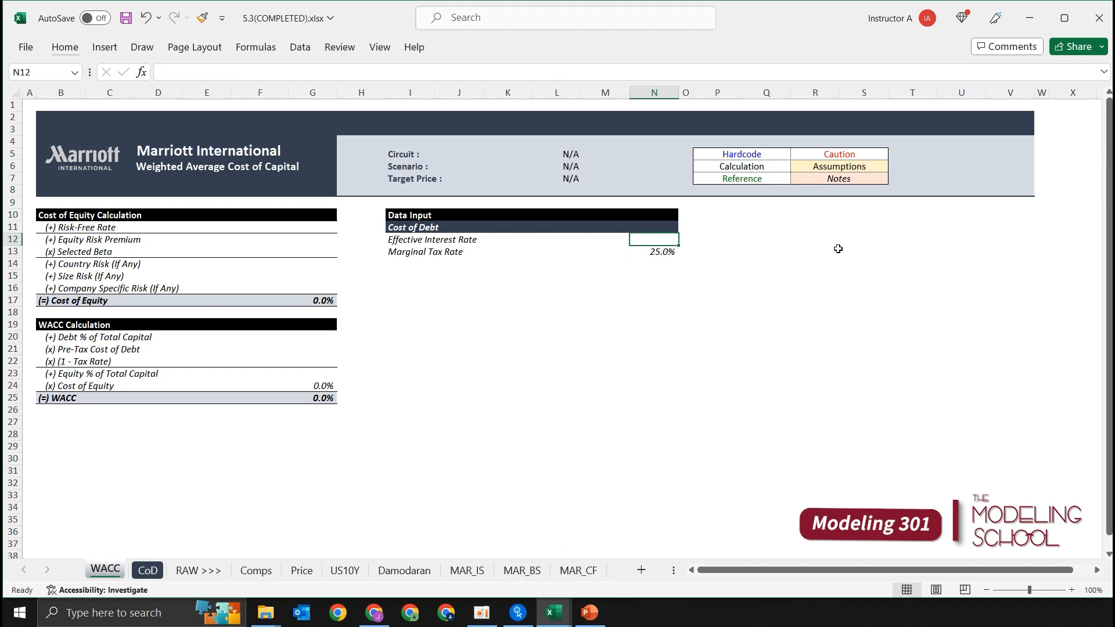
type("=")
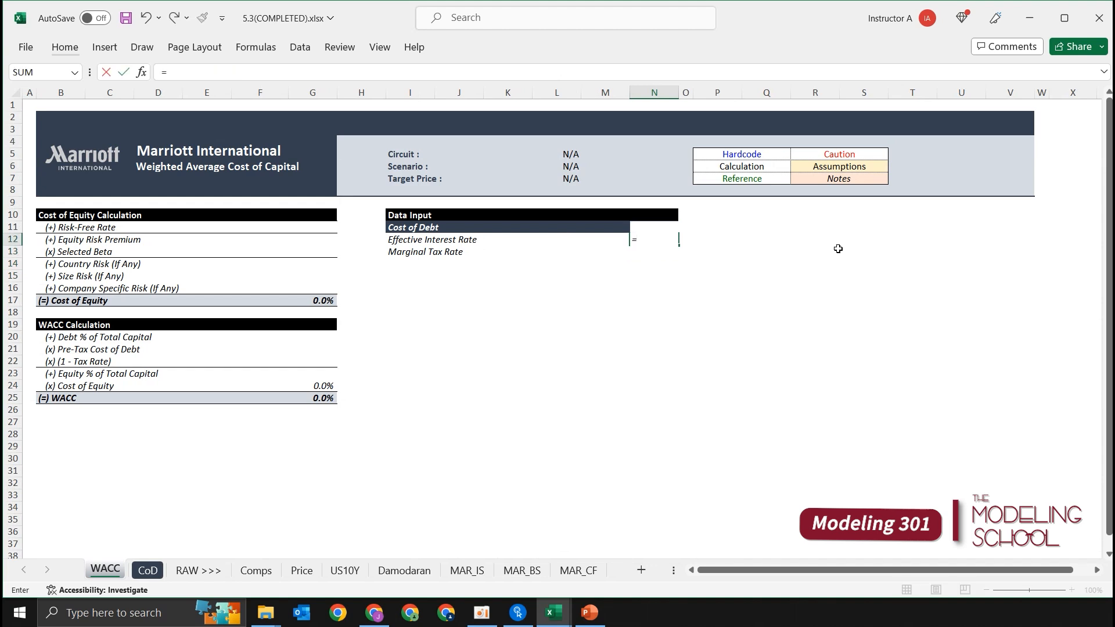
key("ctrl+Page_Down")
key("Right")
key("Down")
key("Down")
key("ctrl+Right")
key("ctrl+Right")
key("Down")
key("Down")
key("Right")
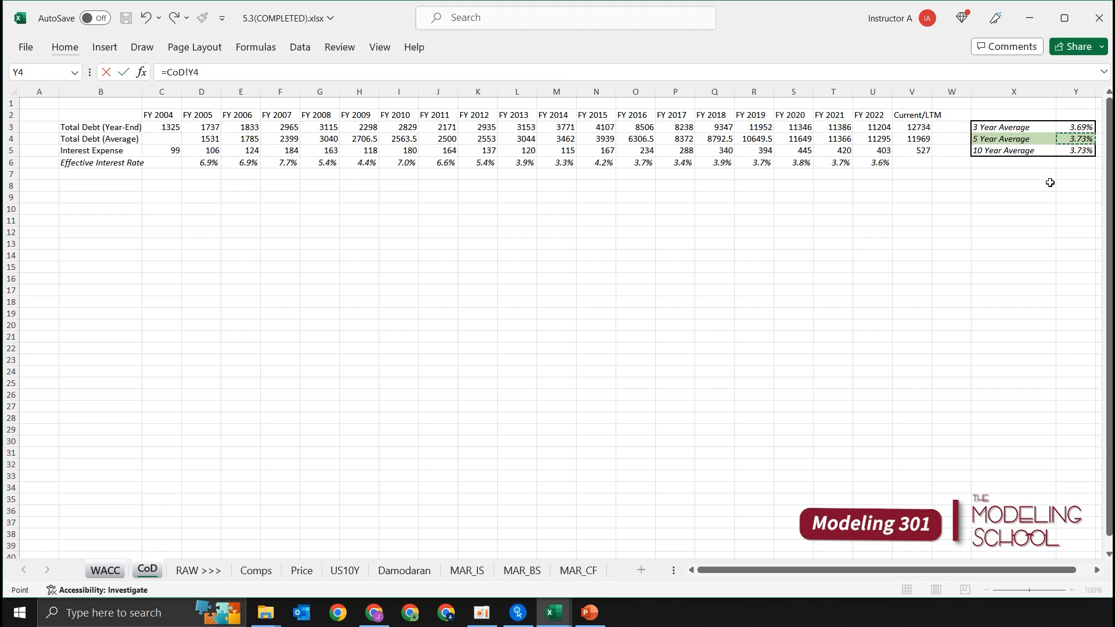
key("Return")
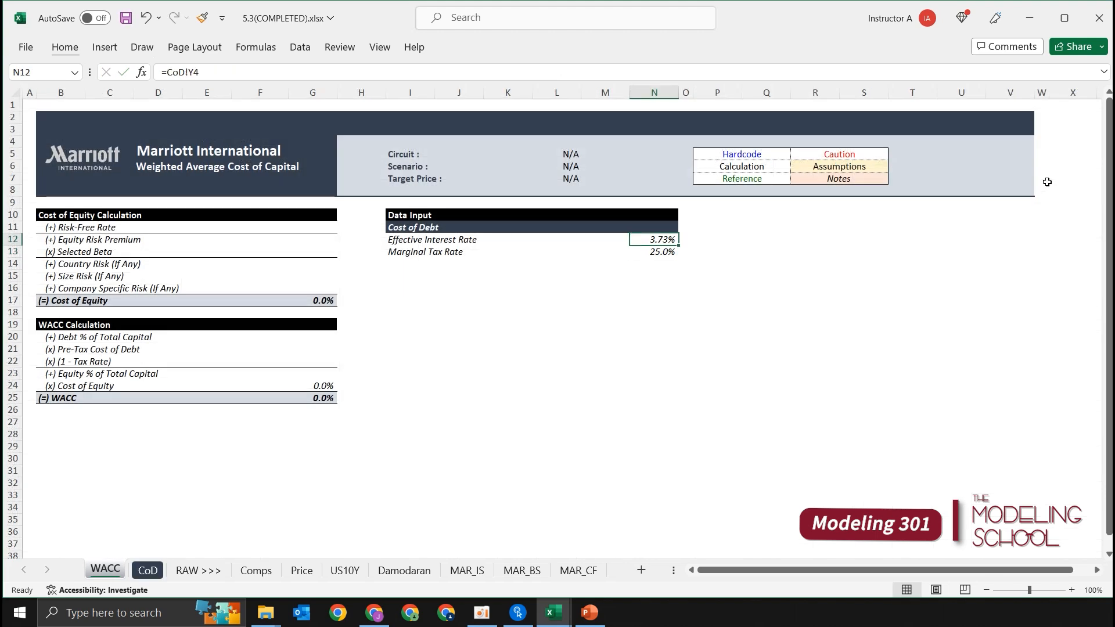
Step: Add a bottom border beneath the Marginal Tax Rate row, I13:N13, of the Cost of Debt block
key("Up")
key("Down")
key("Down")
key("shift+Up")
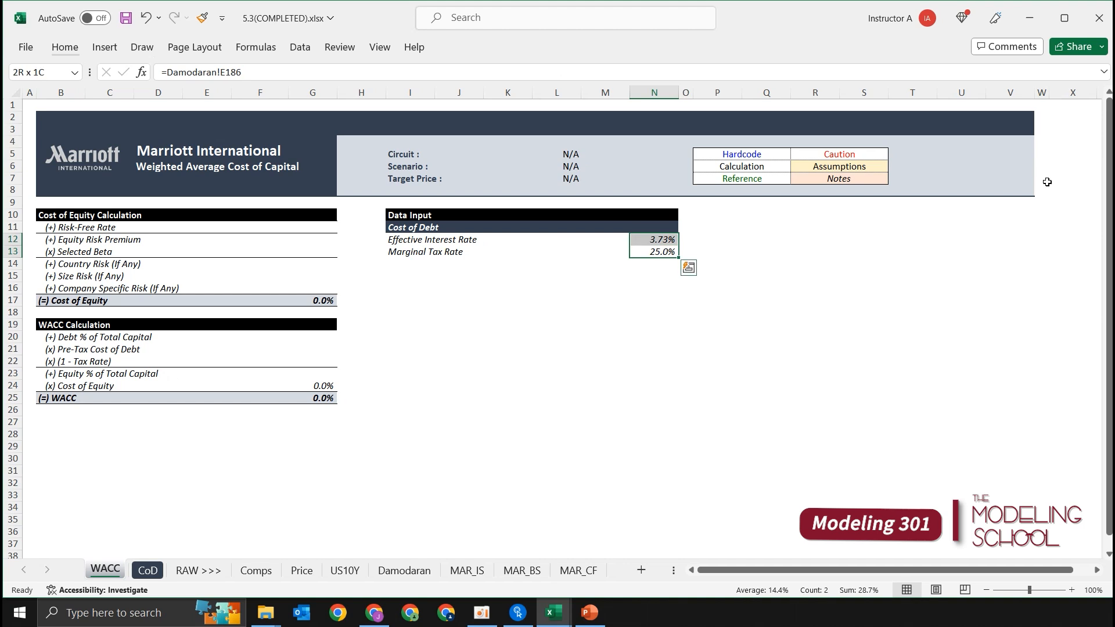
key("shift+Left")
key("shift+Left")
key("shift+Left")
key("shift+Left")
key("Up")
key("shift+Down")
key("Down")
key("Up")
key("Down")
key("ctrl+shift+Left")
key("alt+h")
key("b")
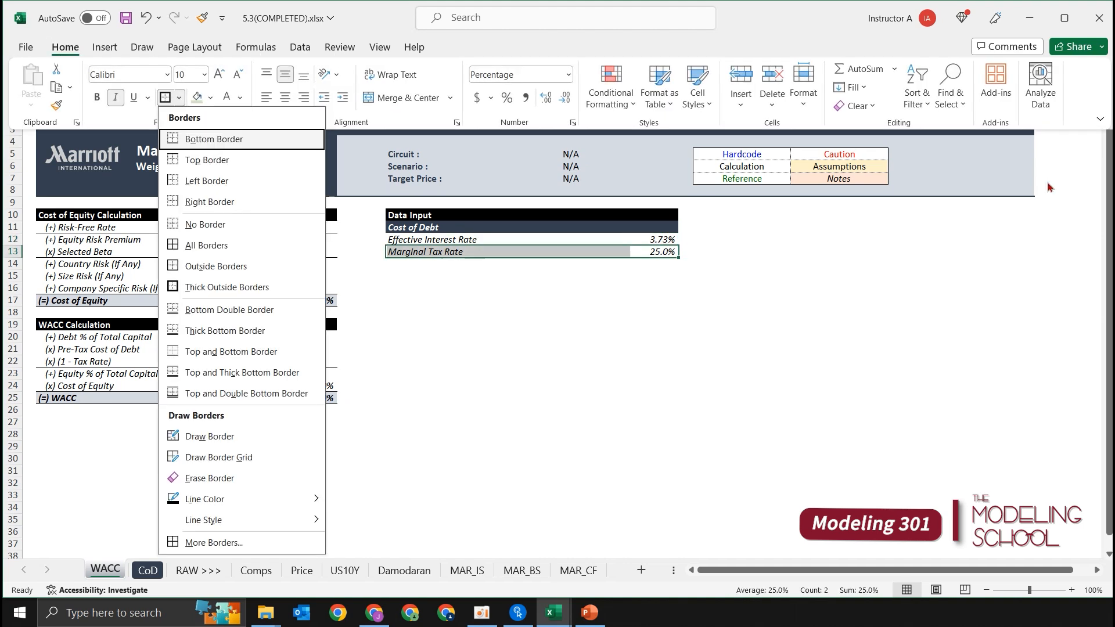
key("o")
Step: Try to set a top border on the Cost of Debt block, I11:N13
key("Up")
key("Up")
key("shift+Down")
key("shift+Down")
key("shift+Left")
key("shift+Left")
key("shift+Left")
key("shift+Left")
key("shift+Left")
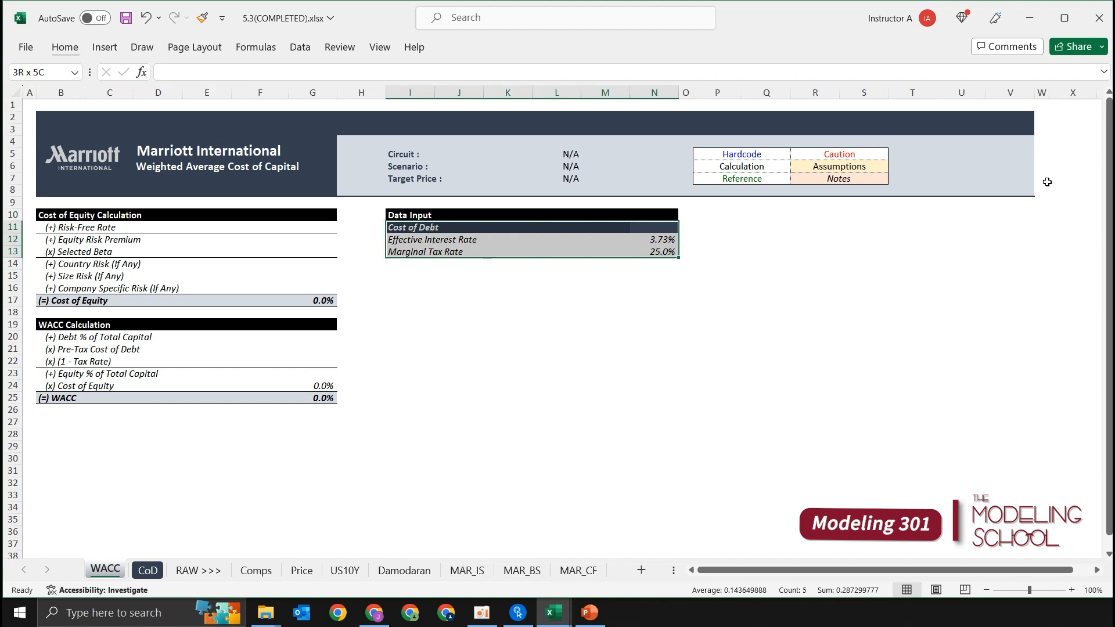
key("ctrl+1")
left_click(813, 75)
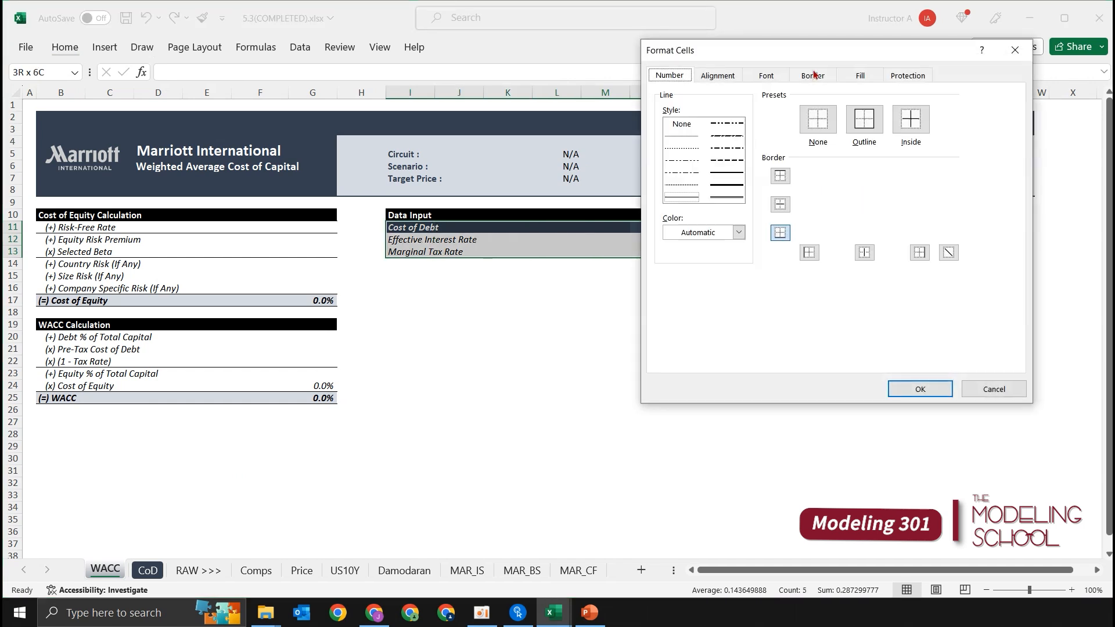
left_click(700, 232)
left_click(678, 258)
left_click(779, 176)
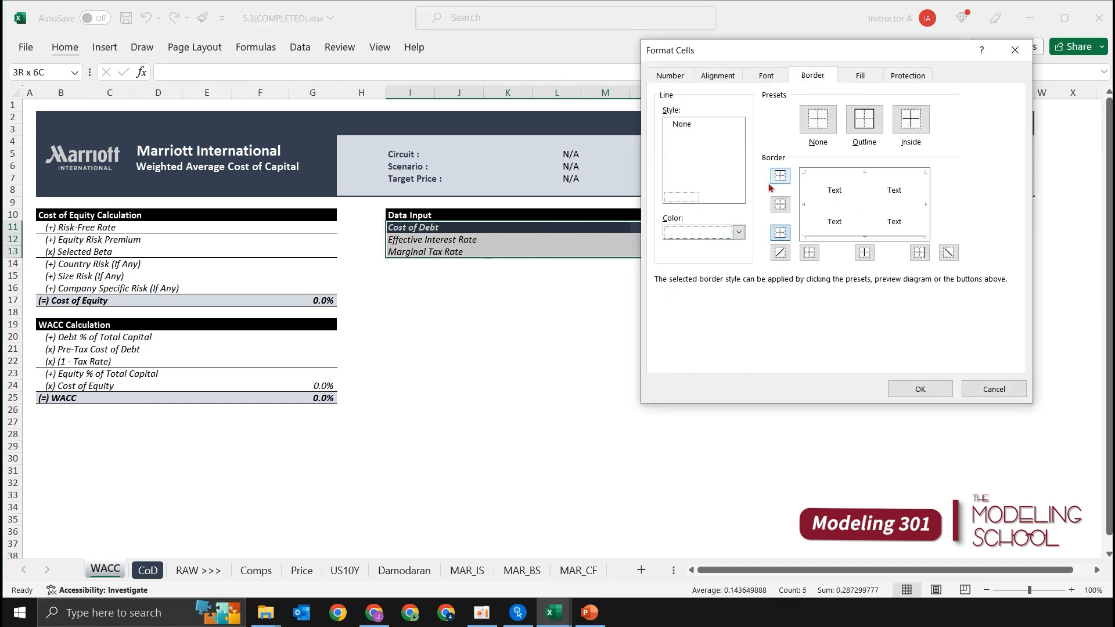
key("Return")
Step: Add thin horizontal borders above and between the Effective Interest Rate and Marginal Tax Rate rows, I12:N13
key("Down")
key("shift+Down")
key("shift+Left")
key("shift+Left")
key("shift+Left")
key("shift+Left")
key("shift+Left")
key("ctrl+1")
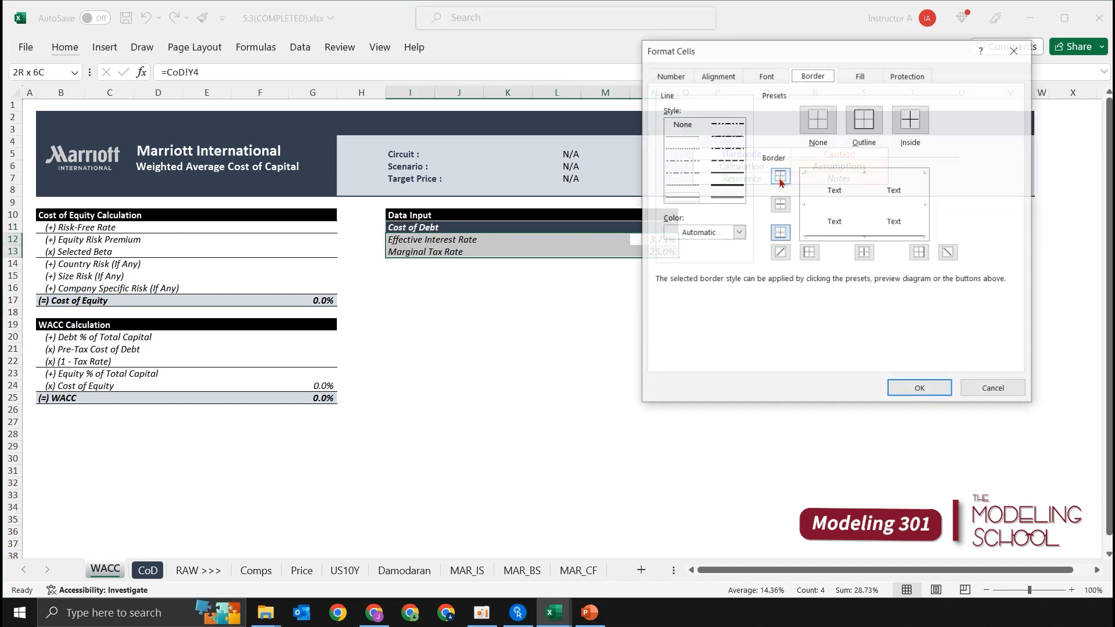
left_click(780, 175)
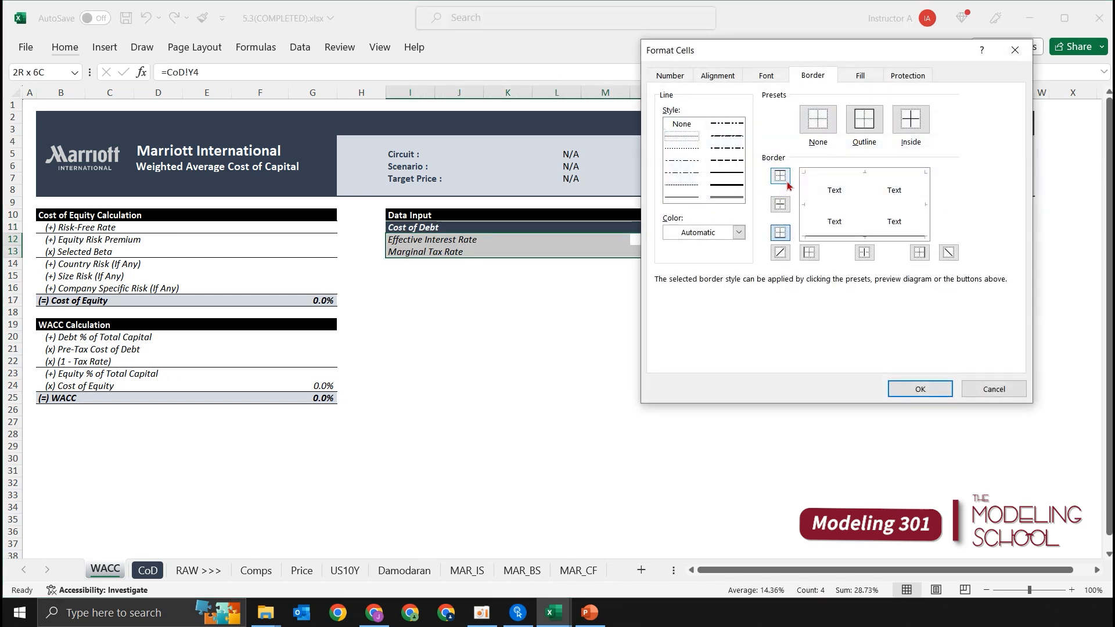
left_click(781, 203)
left_click(921, 389)
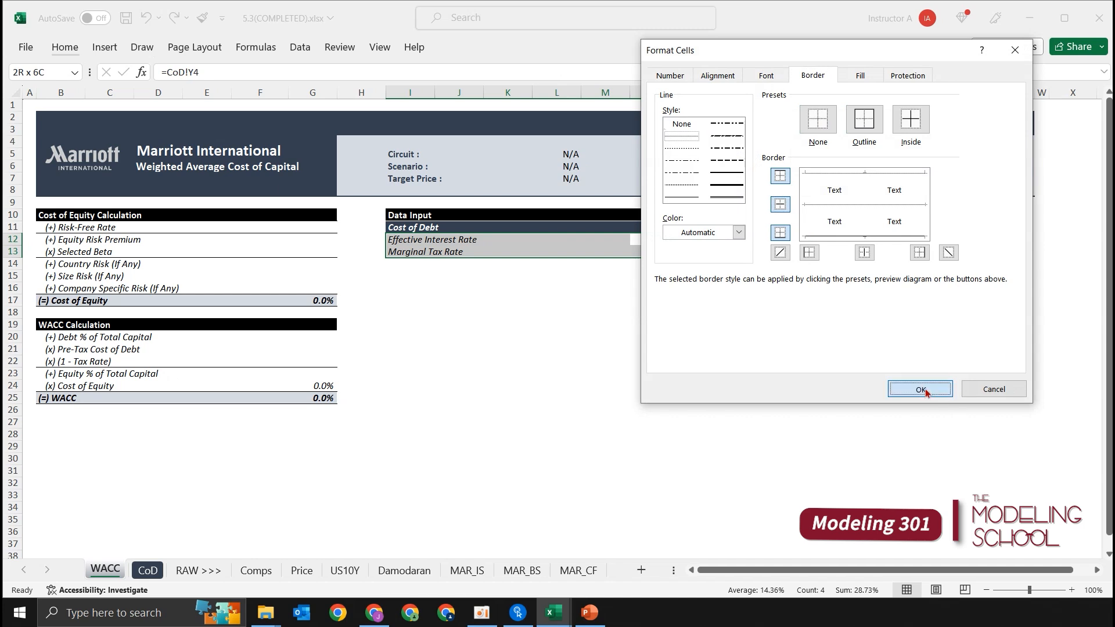
Step: Reduce the Effective Interest Rate in N12 to one decimal place
left_click(657, 288)
key("Up")
key("Up")
key("Up")
key("Up")
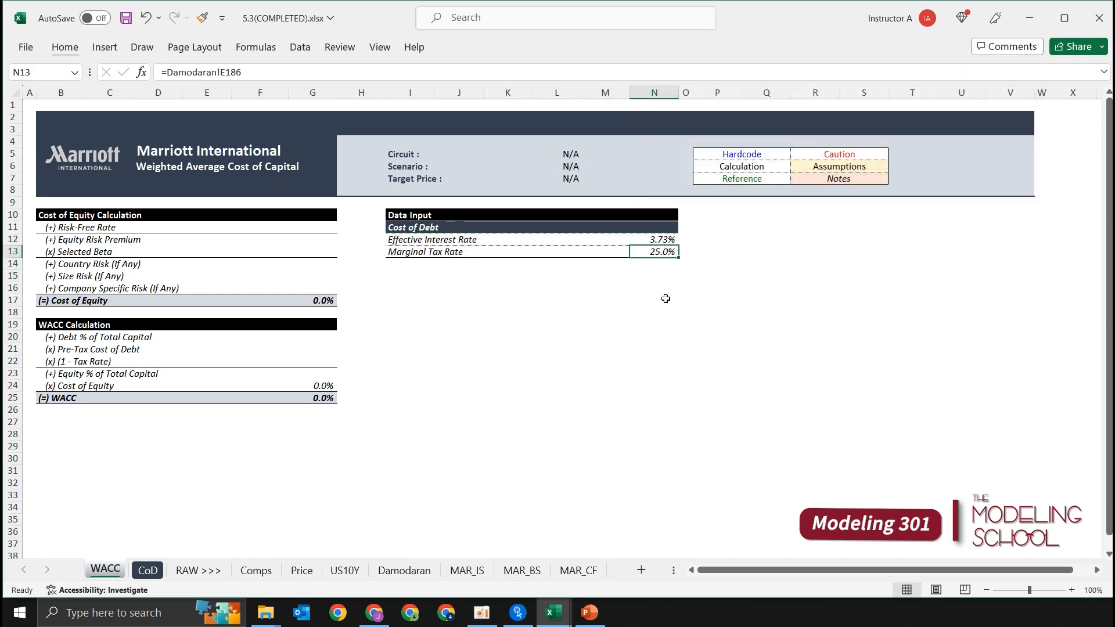
key("alt+h")
key("9")
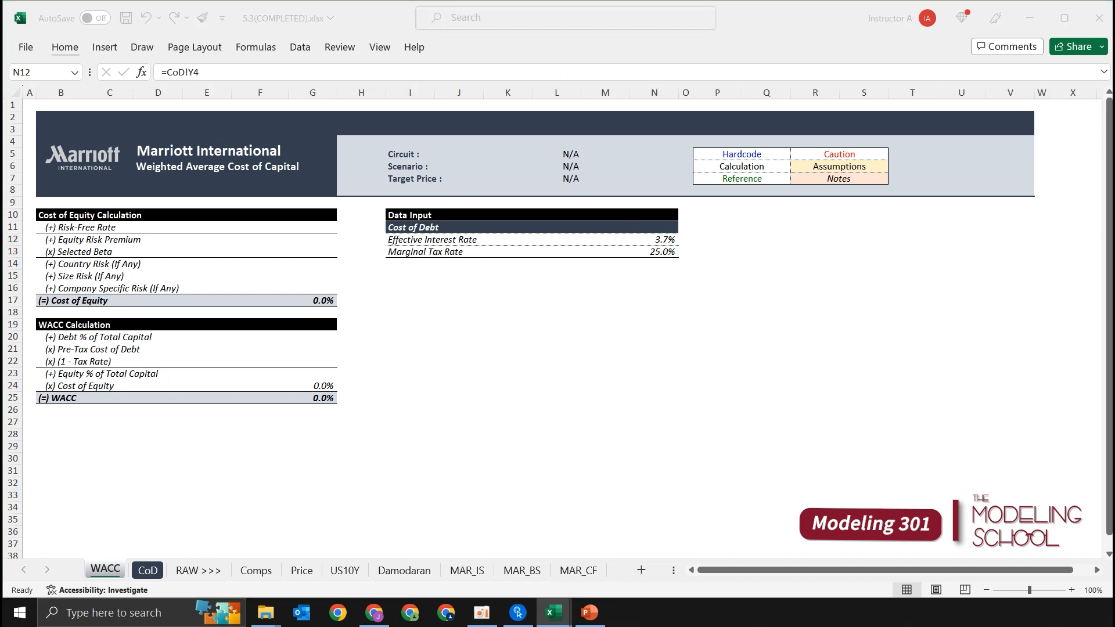
Step: Link the Pre-Tax Cost of Debt in G21 to the Effective Interest Rate with =N12
left_click(525, 338)
key("Left")
key("Left")
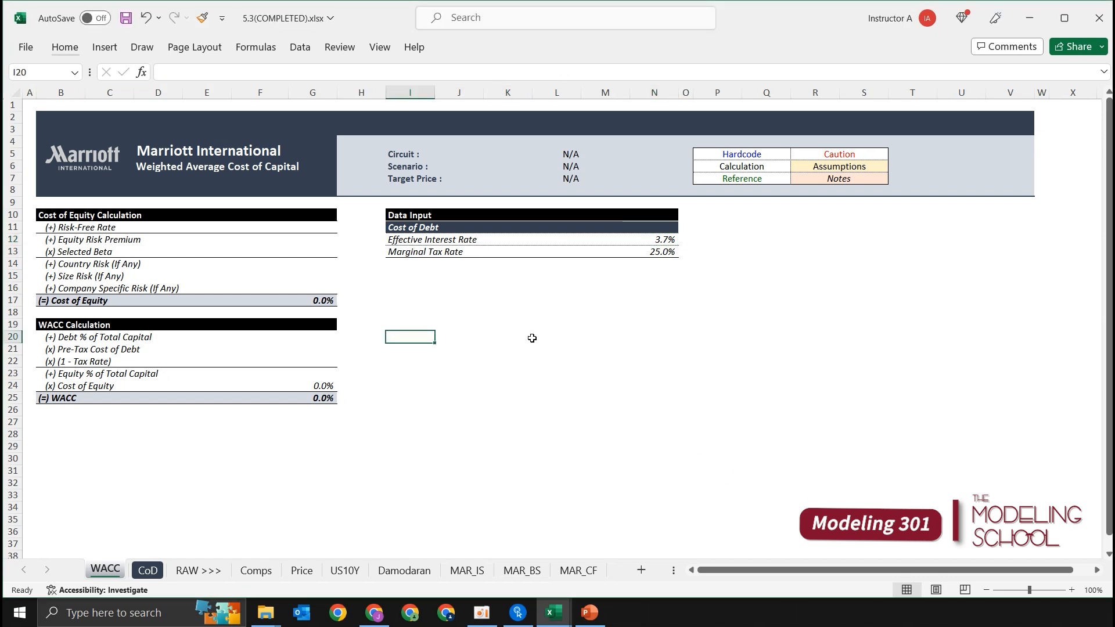
key("Left")
key("Left")
key("Down")
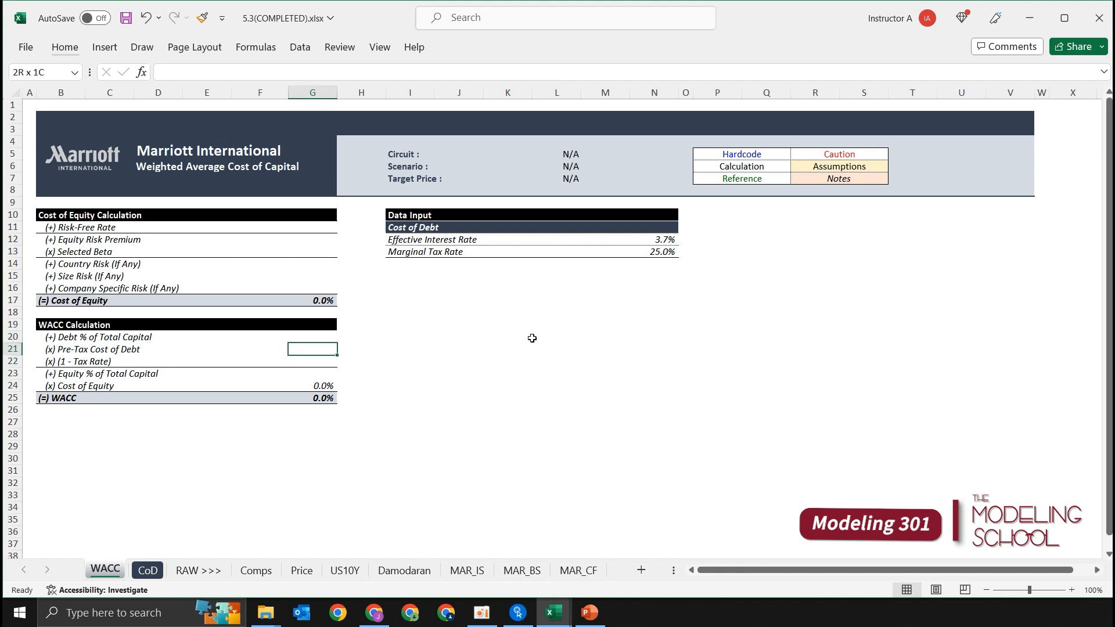
key("shift+Down")
key("Up")
key("Down")
type("=")
key("Right")
key("Up")
key("Right")
key("Up")
key("Right")
key("Up")
key("Right")
key("Up")
key("Right")
key("Up")
key("Right")
key("Up")
key("Right")
key("Up")
key("Up")
key("Up")
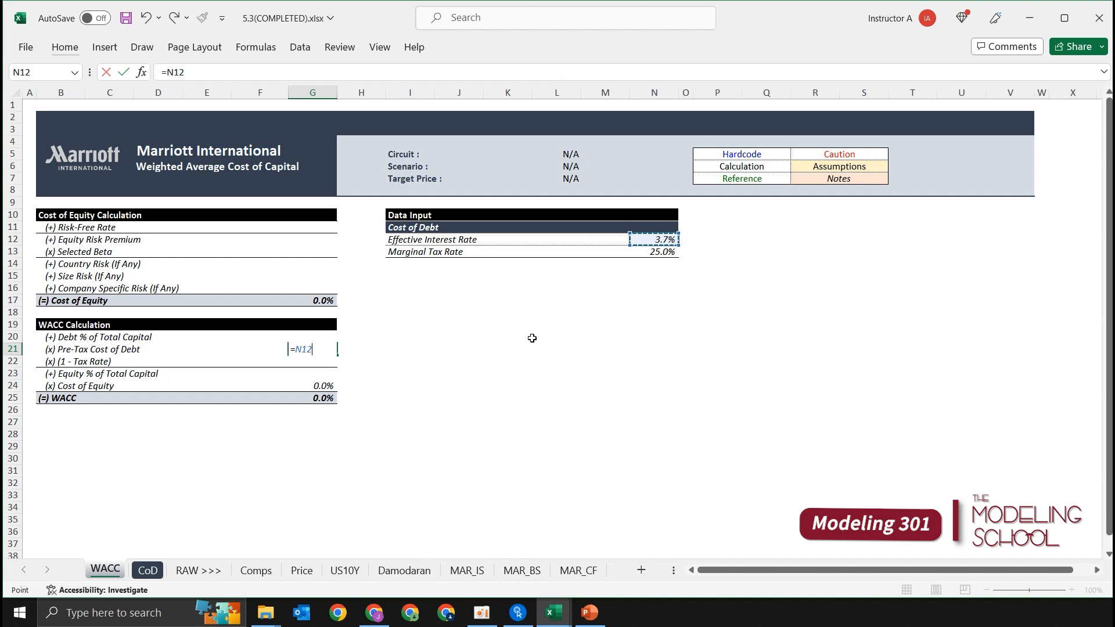
key("Return")
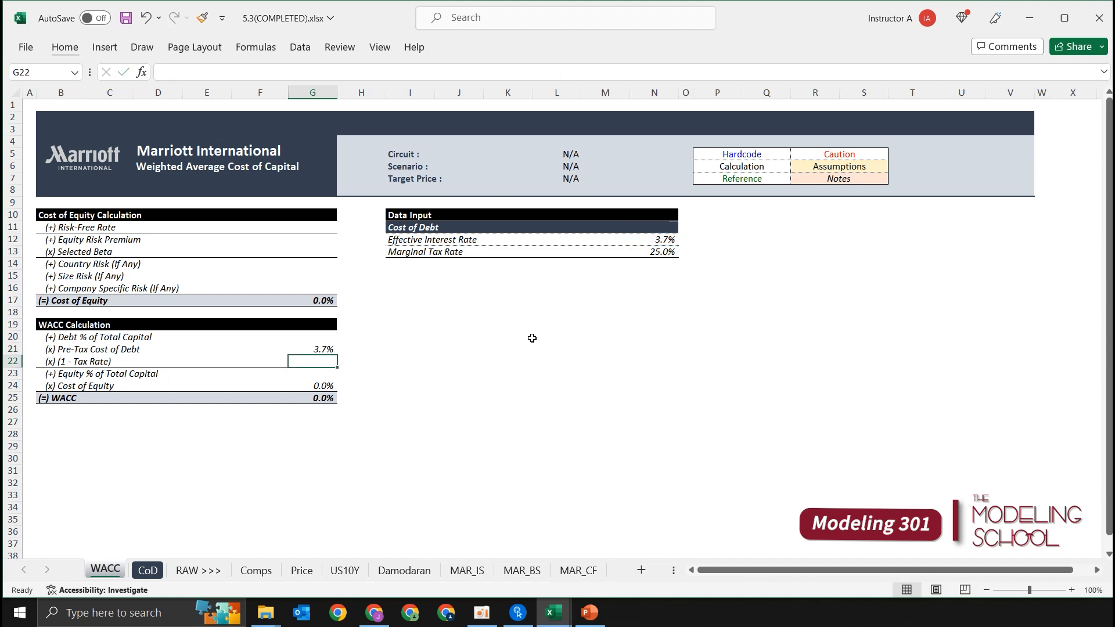
Step: Calculate (1 - Tax Rate) in G22 from the Marginal Tax Rate with =(1-N13)
type("=")
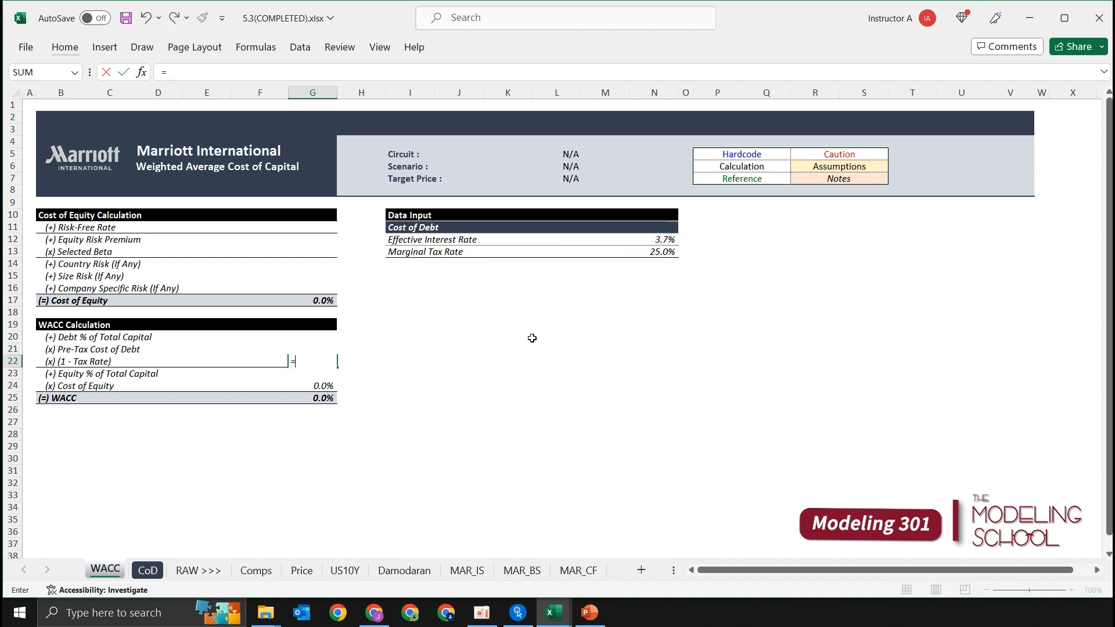
type("(1-")
left_click(669, 251)
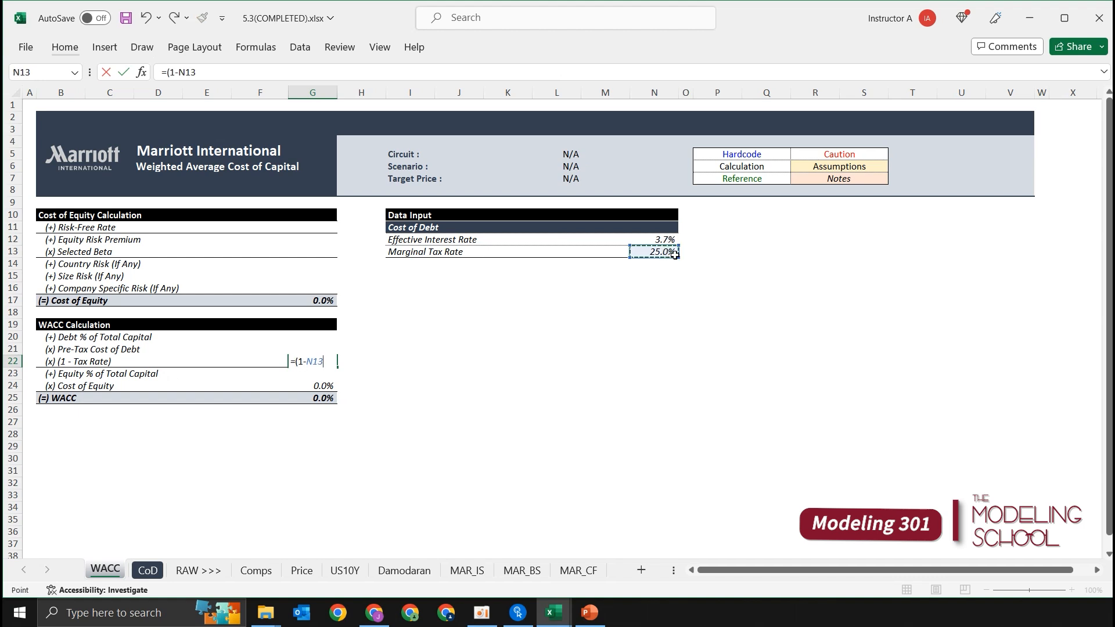
type(")")
key("Return")
key("Up")
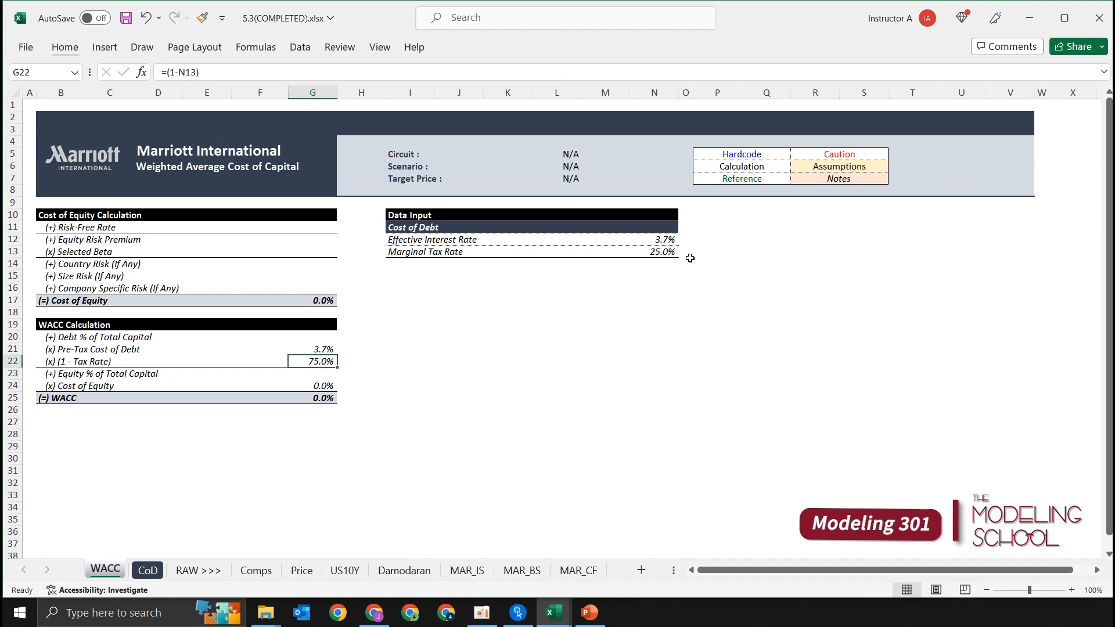
Step: Examine the formulas in the WACC Calculation block, from the WACC result in G25 up to the debt inputs, and return to A1
key("Down")
key("Down")
key("Down")
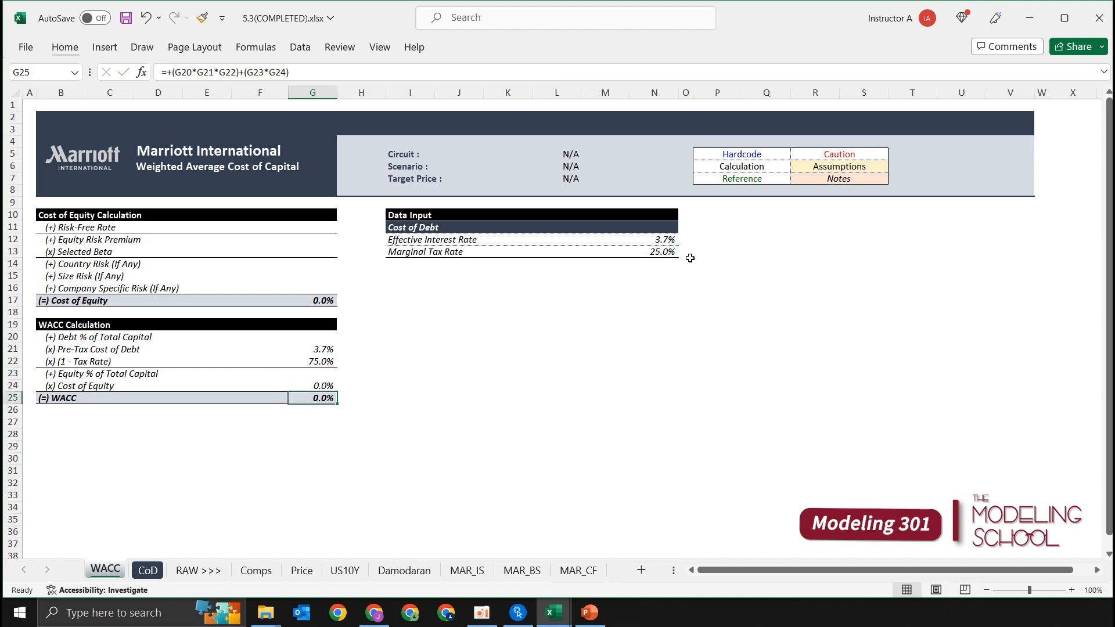
key("F2")
key("Escape")
key("Up")
key("Up")
key("Up")
key("F2")
key("Escape")
key("Up")
key("F2")
key("Escape")
key("Down")
key("F2")
key("Escape")
key("Up")
key("F2")
key("Escape")
key("Up")
key("Up")
key("Up")
key("Up")
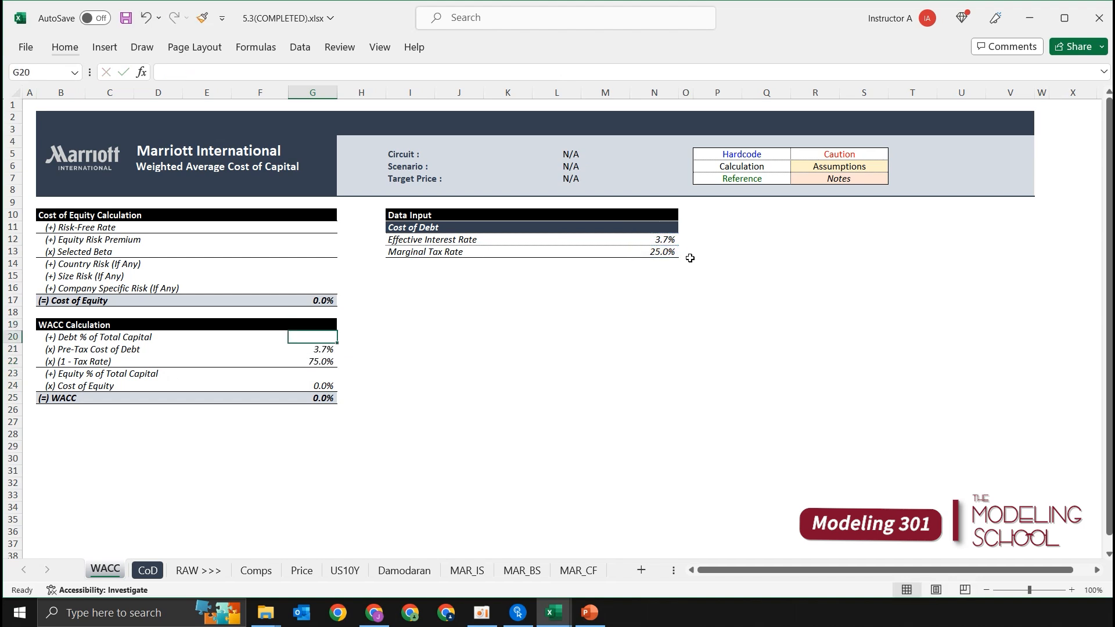
key("ctrl+Home")
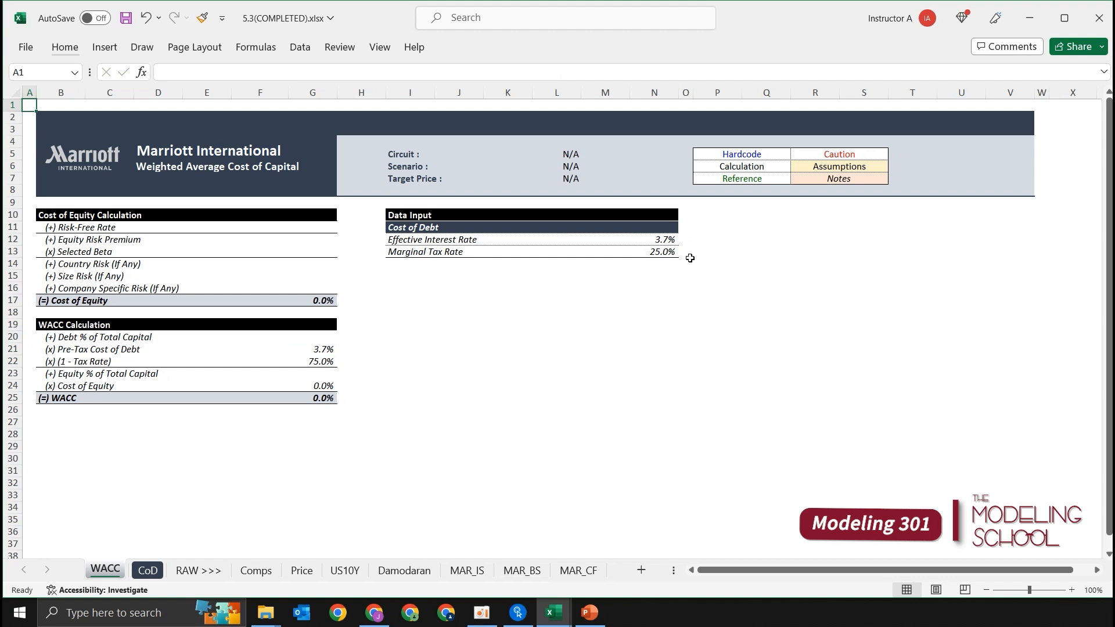